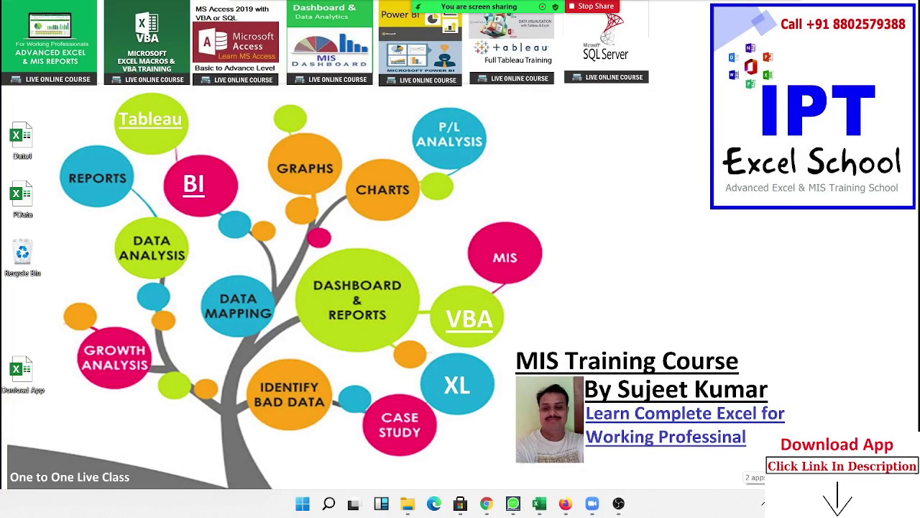
# Step: Dismiss the hidden system-tray icons popup and bring up the blank Book5 workbook
pyautogui.click(763, 501)
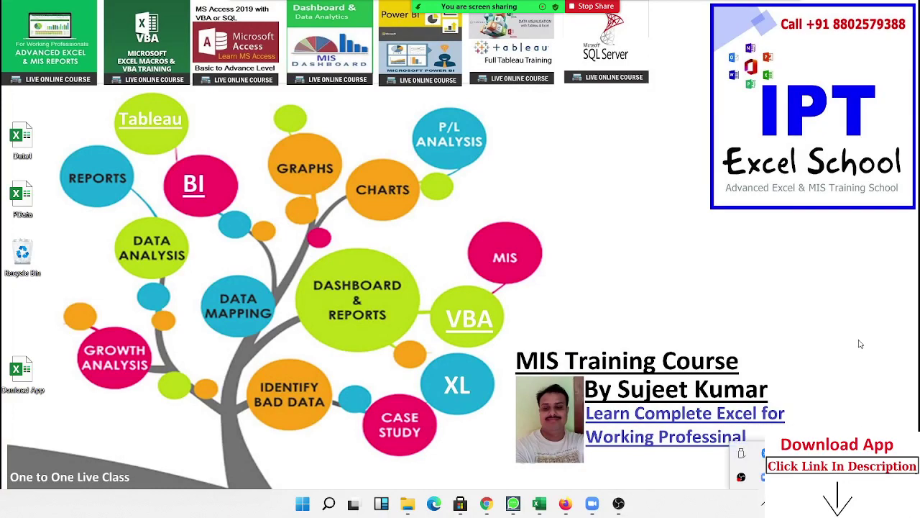
pyautogui.click(863, 312)
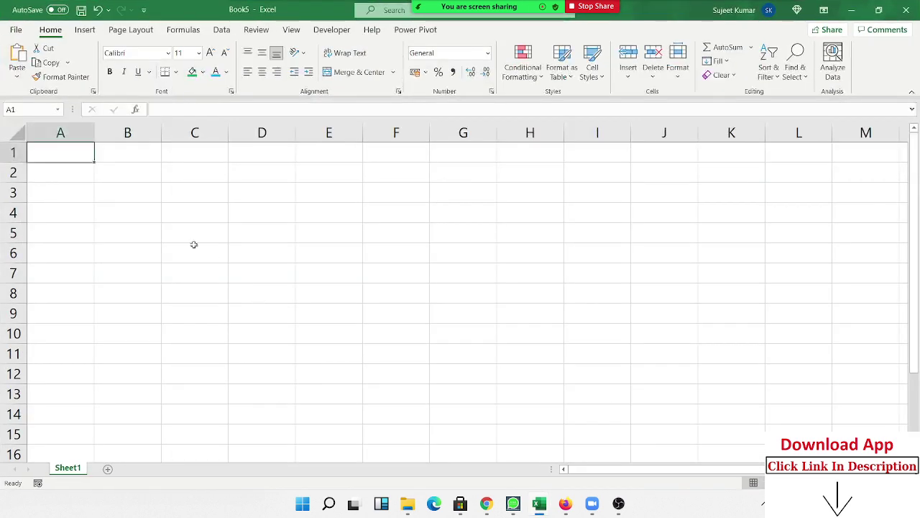
# Step: Enter the operators =, > and < into E1, E2 and E3
pyautogui.scroll(2, 170, 223)
pyautogui.scroll(2, 511, 180)
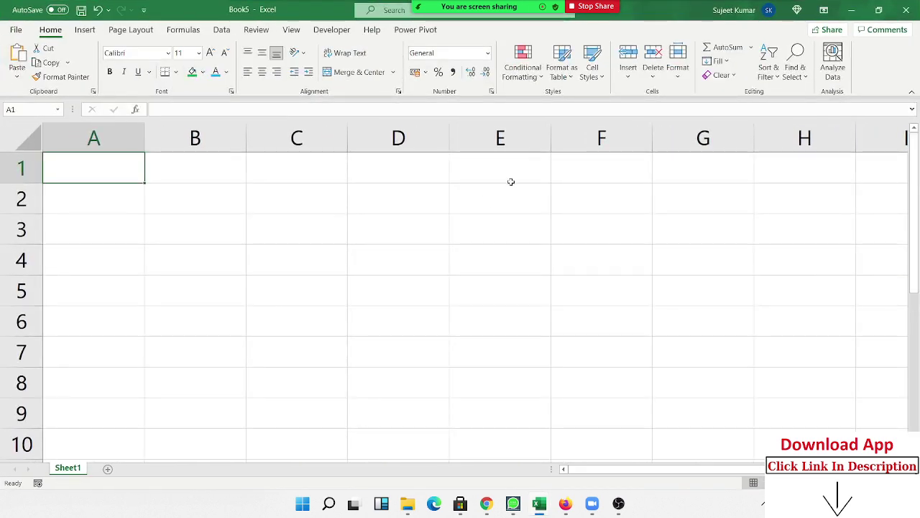
pyautogui.click(519, 176)
pyautogui.write('=')
pyautogui.press('Return')
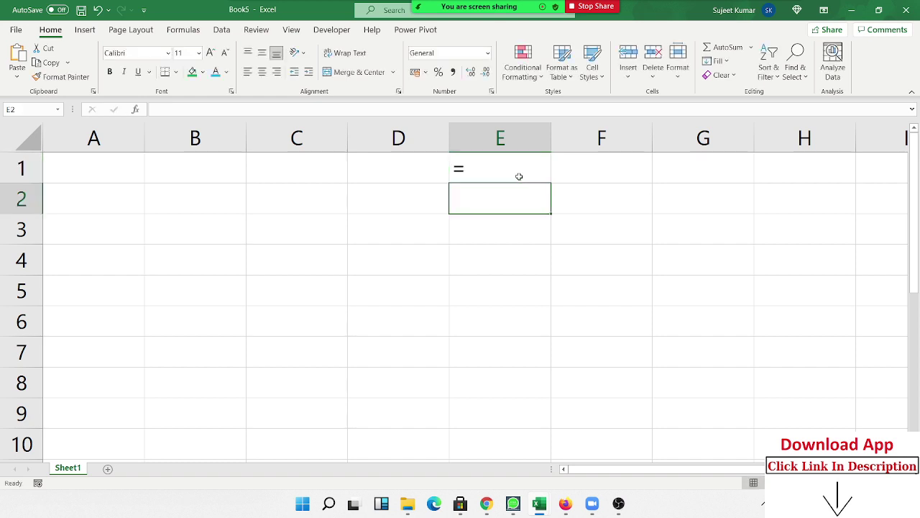
pyautogui.write('>')
pyautogui.press('Return')
pyautogui.write('<')
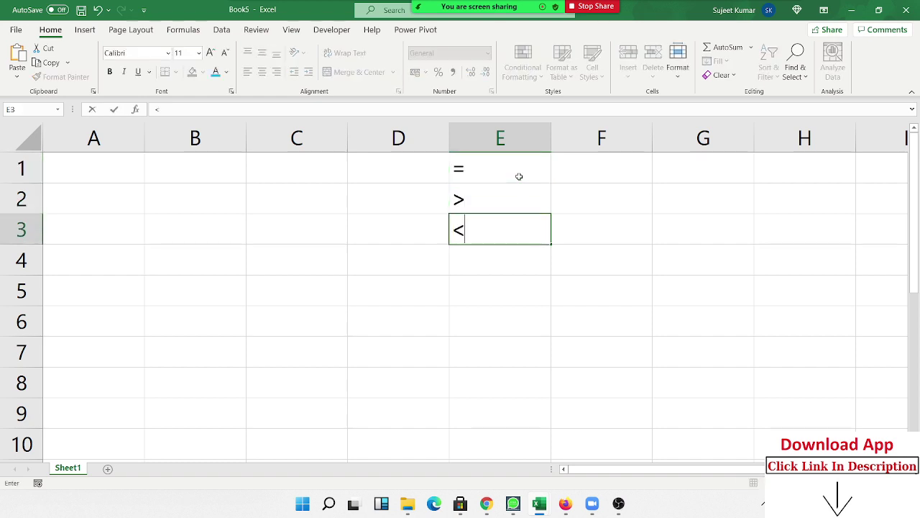
pyautogui.press('Return')
# Step: Add >=, <= and <> in E4:E6, then select the E1:E6 operator list
pyautogui.write('>=')
pyautogui.press('Return')
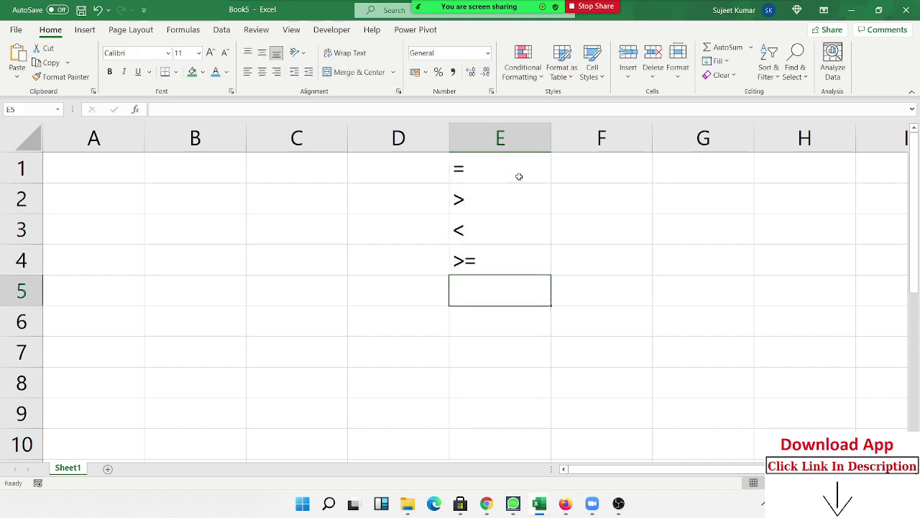
pyautogui.write('<=')
pyautogui.press('Return')
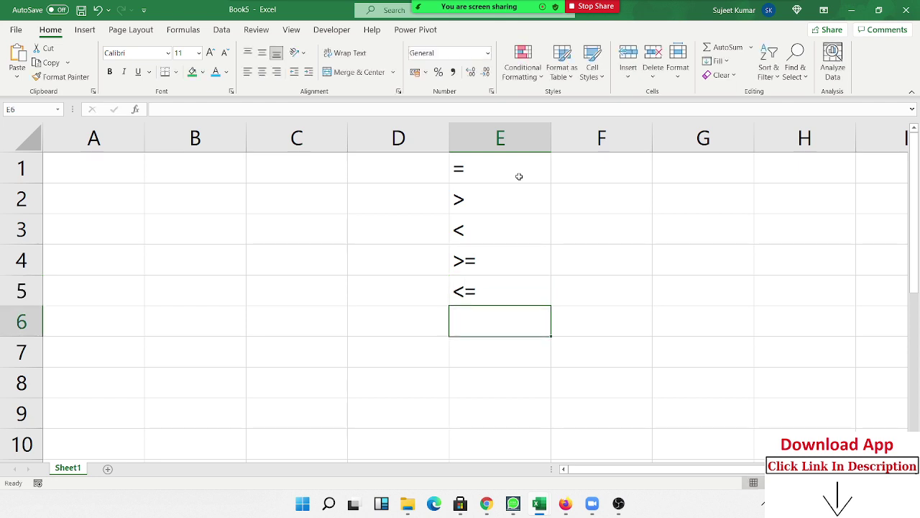
pyautogui.write('<>')
pyautogui.press('Return')
pyautogui.press('Up')
pyautogui.hotkey('ctrl', 'shift', 'Up')
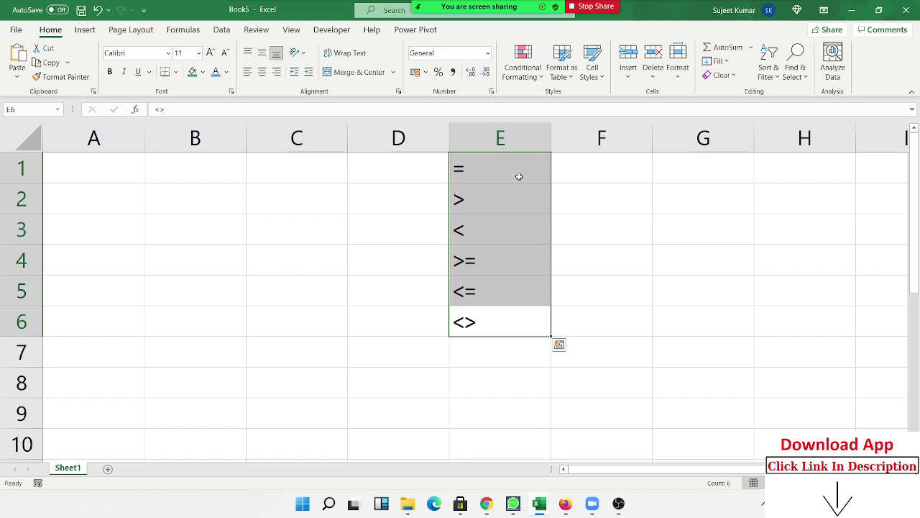
pyautogui.press('Left')
pyautogui.press('Left')
pyautogui.press('Left')
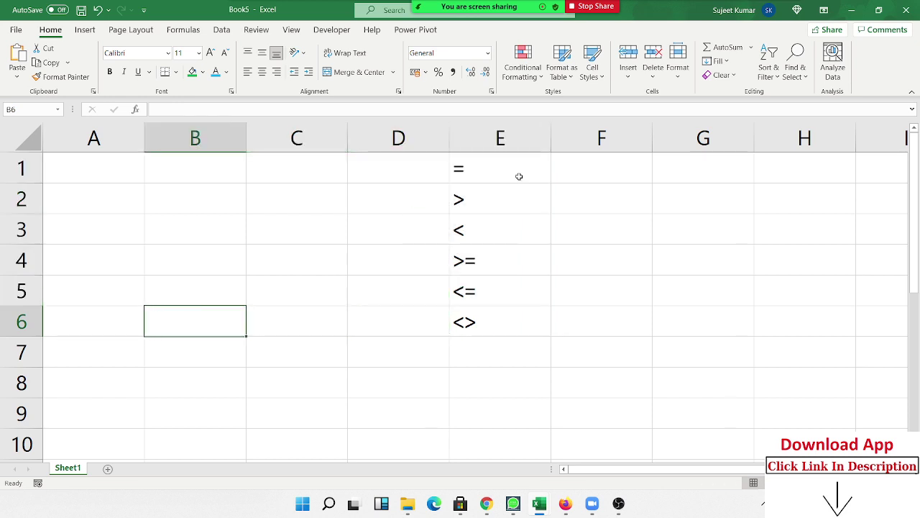
# Step: Enter 85, 36, 25, 41 and 36 down A1:A5
pyautogui.press('Up')
pyautogui.press('Up')
pyautogui.press('Up')
pyautogui.press('Up')
pyautogui.press('Up')
pyautogui.press('Left')
pyautogui.write('85')
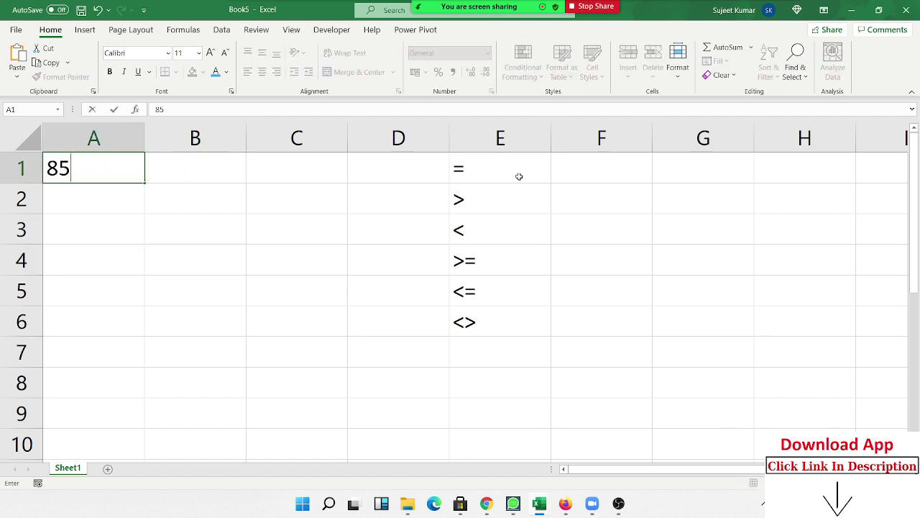
pyautogui.press('Return')
pyautogui.write('36')
pyautogui.press('Return')
pyautogui.write('25 41')
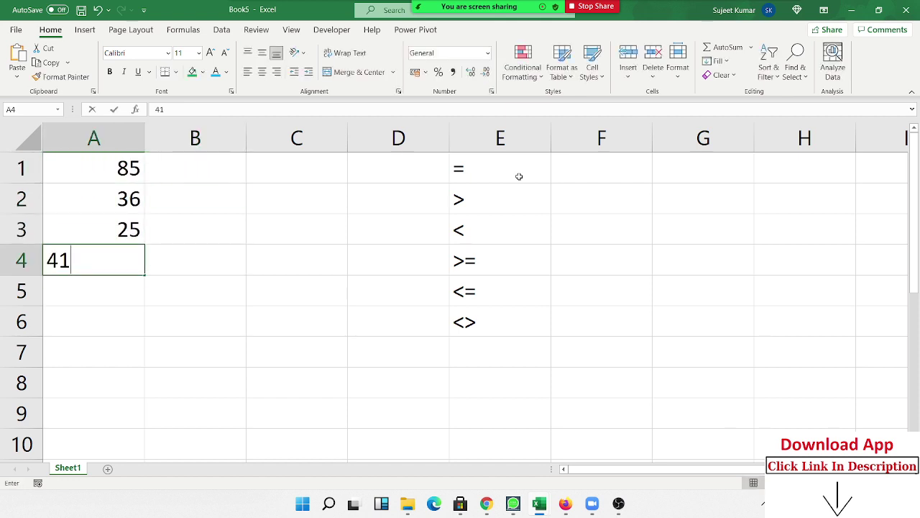
pyautogui.press('Return')
pyautogui.write('36')
pyautogui.press('Return')
# Step: Add 85, 14, 63 and 25 in A6:A9 and return to A1
pyautogui.write('85 14')
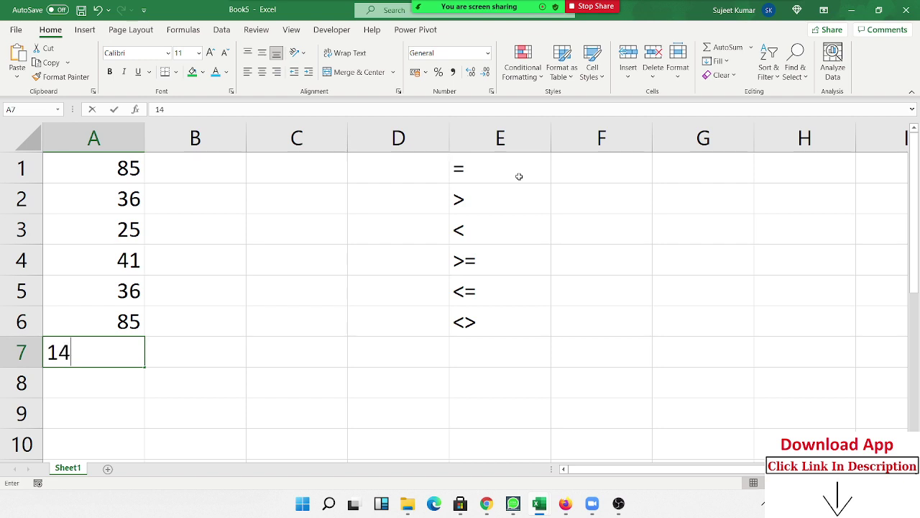
pyautogui.press('Return')
pyautogui.write('63')
pyautogui.press('Return')
pyautogui.write('25')
pyautogui.press('Return')
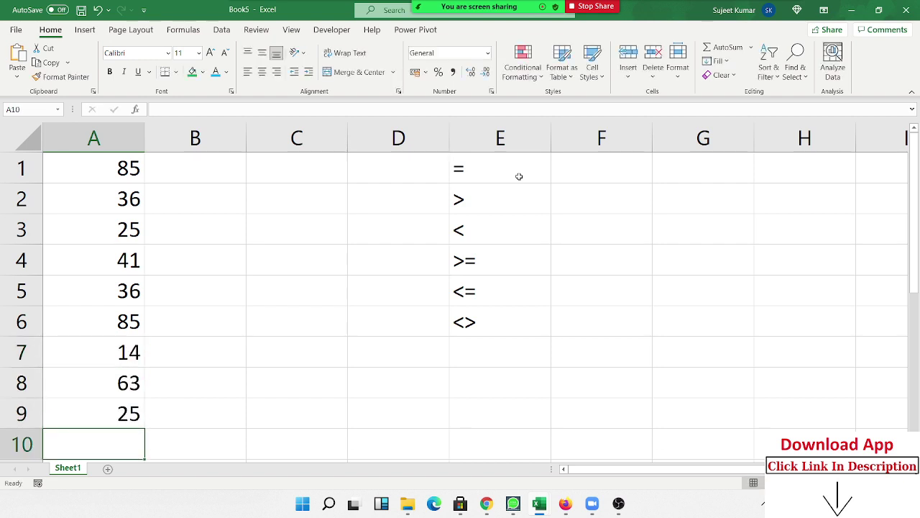
pyautogui.hotkey('ctrl', 'Home')
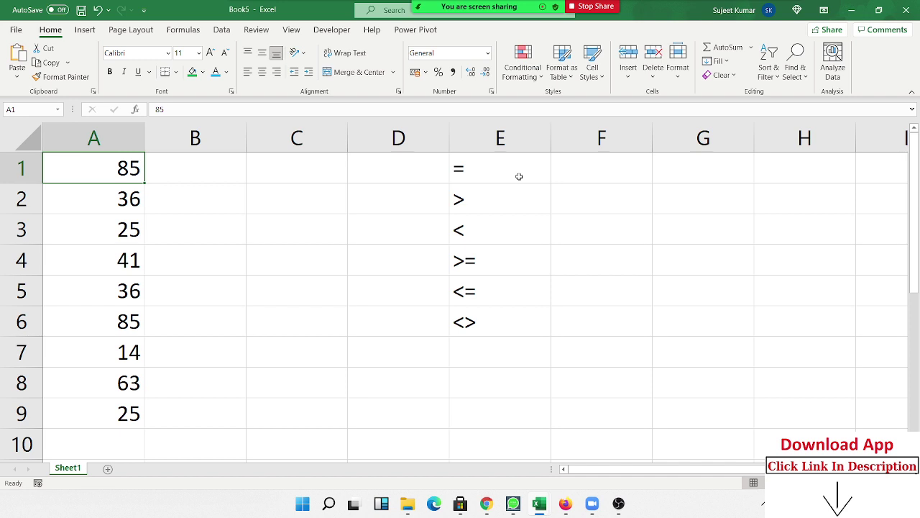
# Step: Enter =A1>50 in B1 and fill it down to B9
pyautogui.press('Right')
pyautogui.write('=')
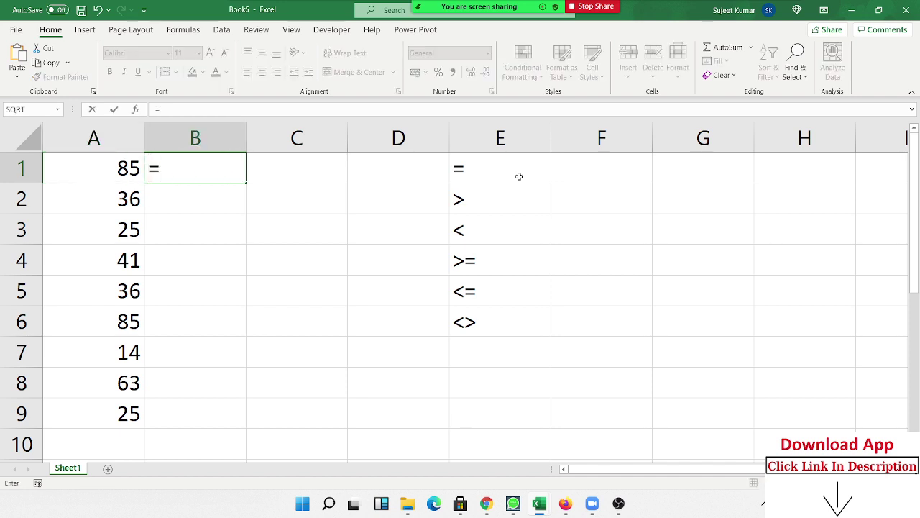
pyautogui.press('Left')
pyautogui.write('>')
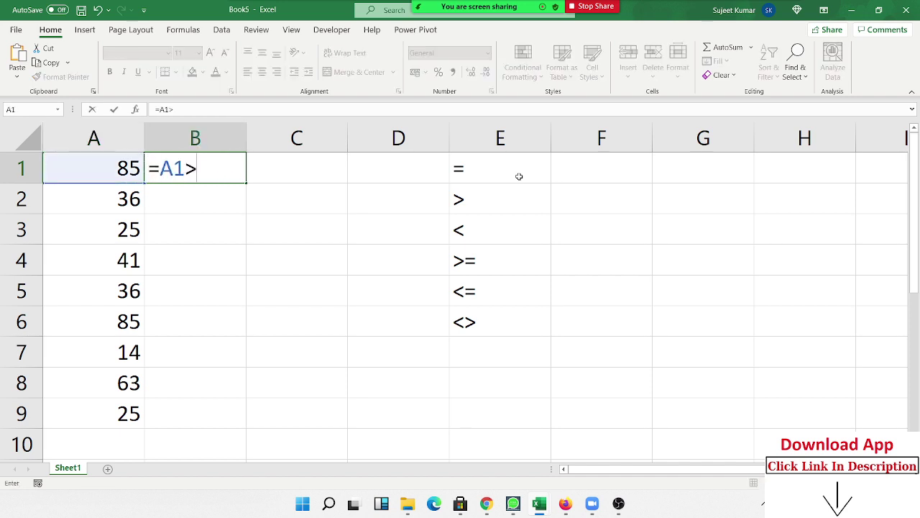
pyautogui.write('50')
pyautogui.press('Return')
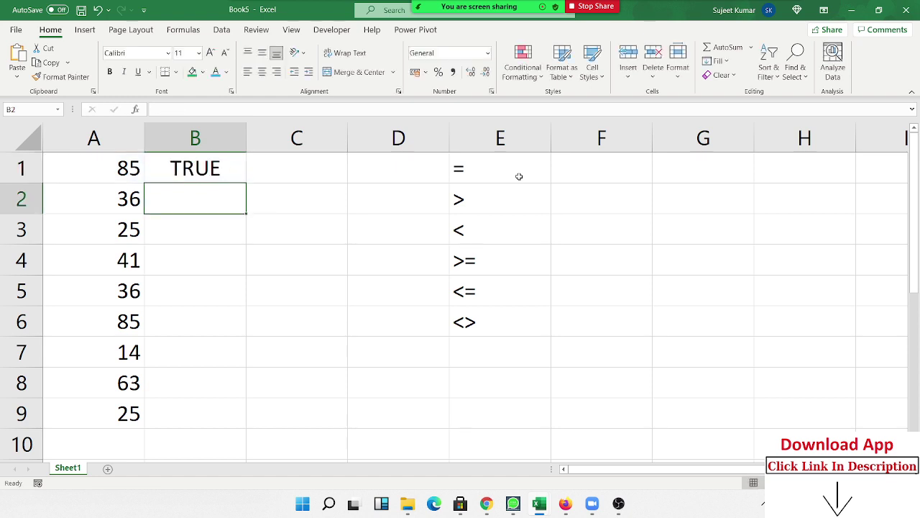
pyautogui.press('Up')
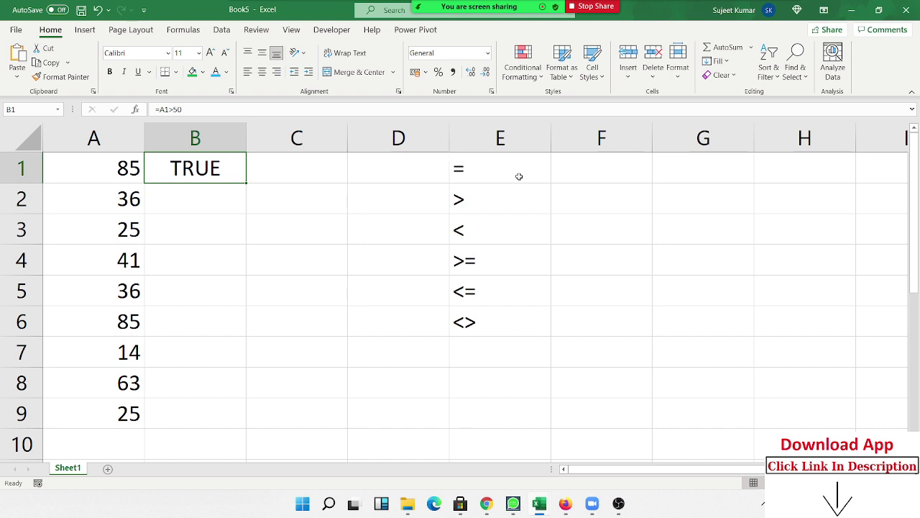
pyautogui.doubleClick(245, 181)
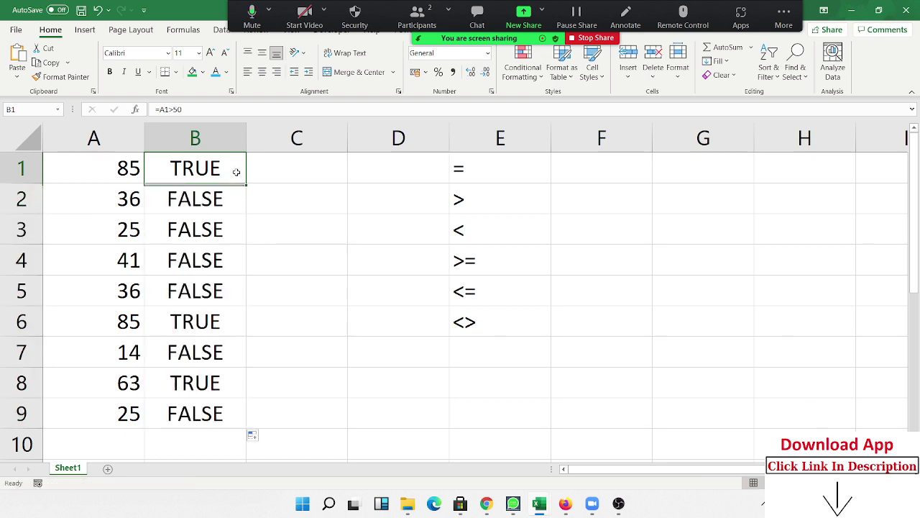
pyautogui.doubleClick(238, 172)
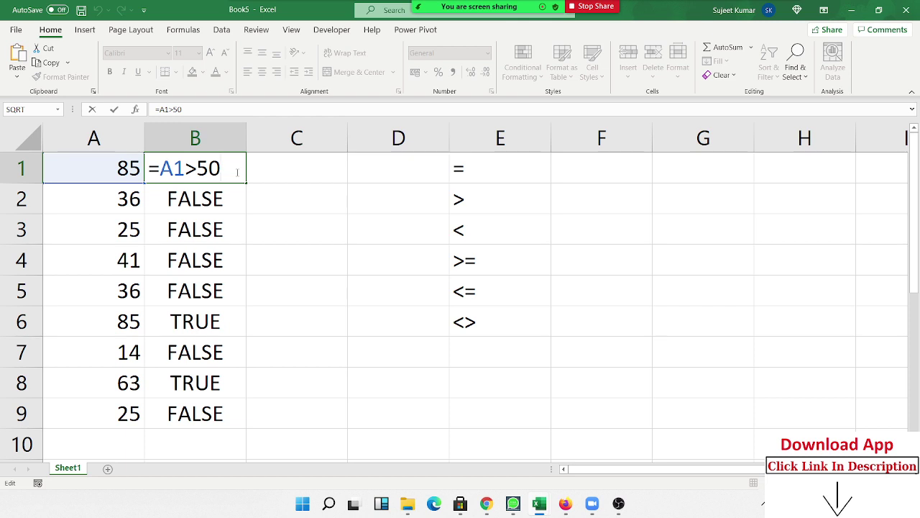
# Step: Enter =IF(B1,"OK","Pending") in C1 and fill it down to C9
pyautogui.press('Return')
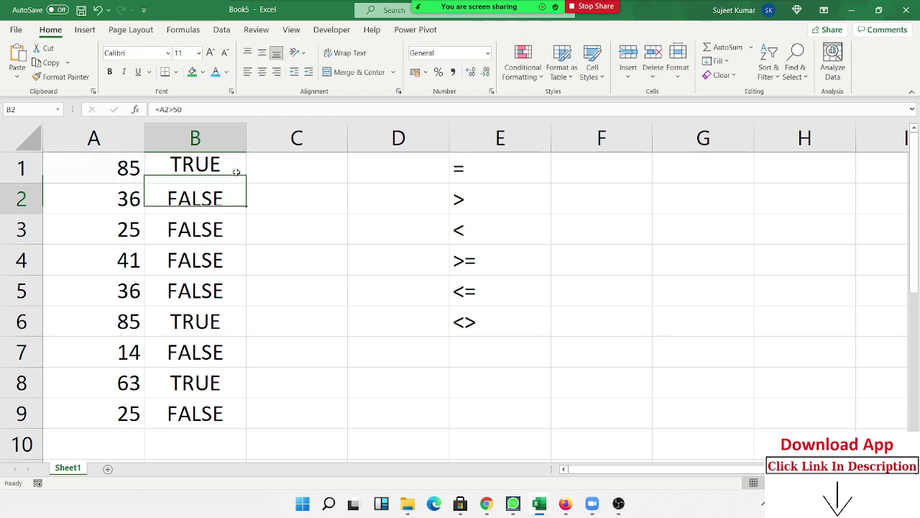
pyautogui.click(237, 173)
pyautogui.press('Right')
pyautogui.write('=i')
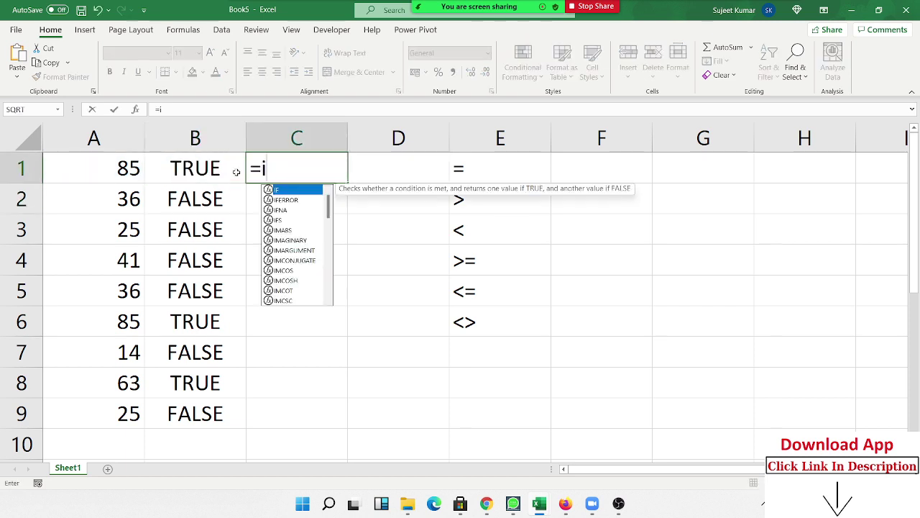
pyautogui.press('Tab')
pyautogui.press('Left')
pyautogui.press('Left')
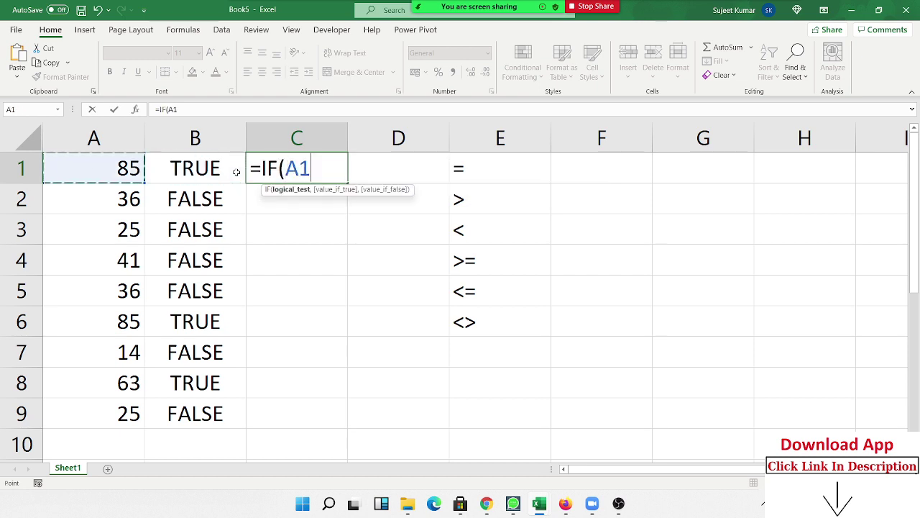
pyautogui.press('Right')
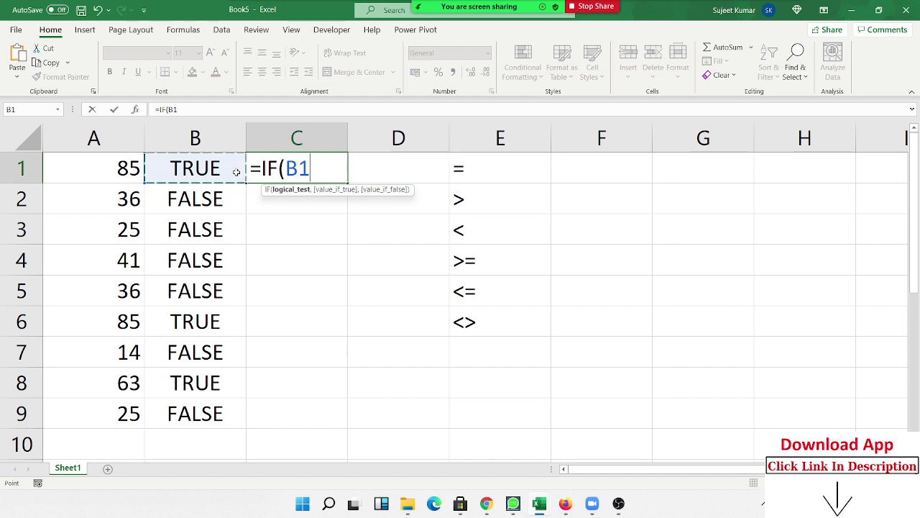
pyautogui.write(',"')
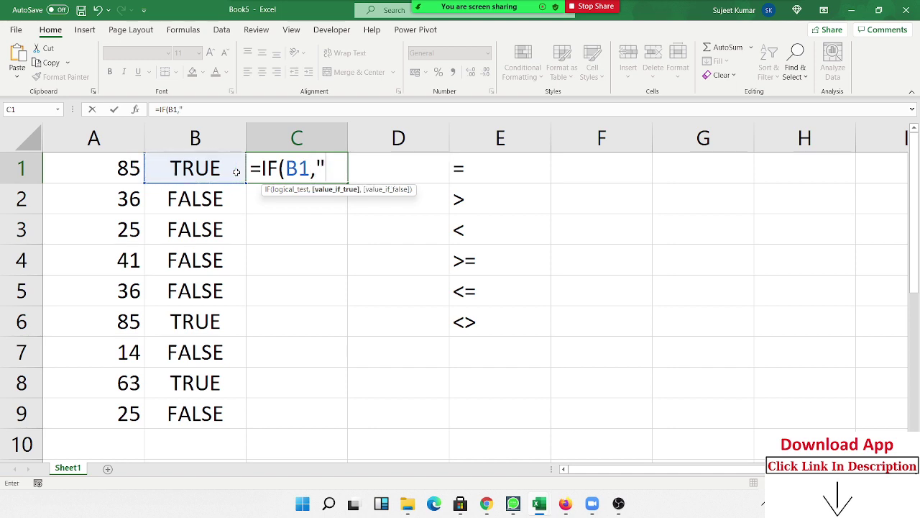
pyautogui.write('OK",')
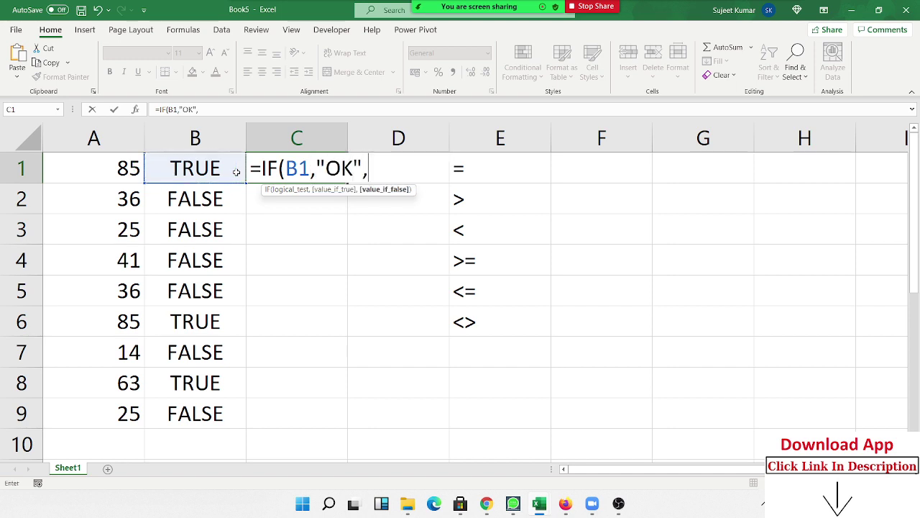
pyautogui.write('"Pe')
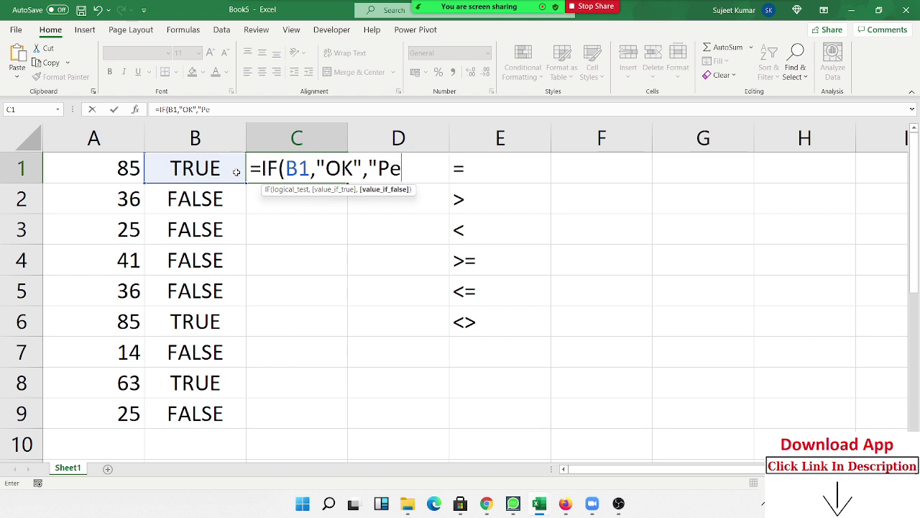
pyautogui.write('nd')
pyautogui.write('ing')
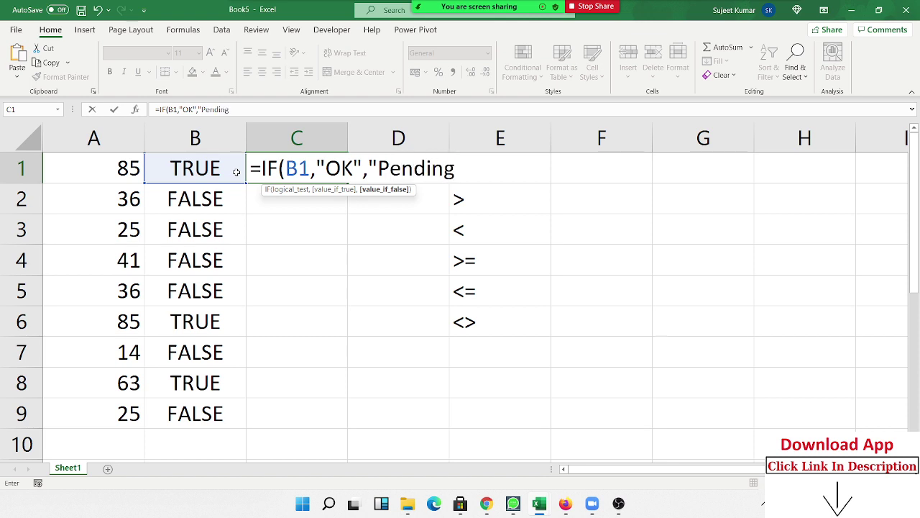
pyautogui.write('")')
pyautogui.press('Return')
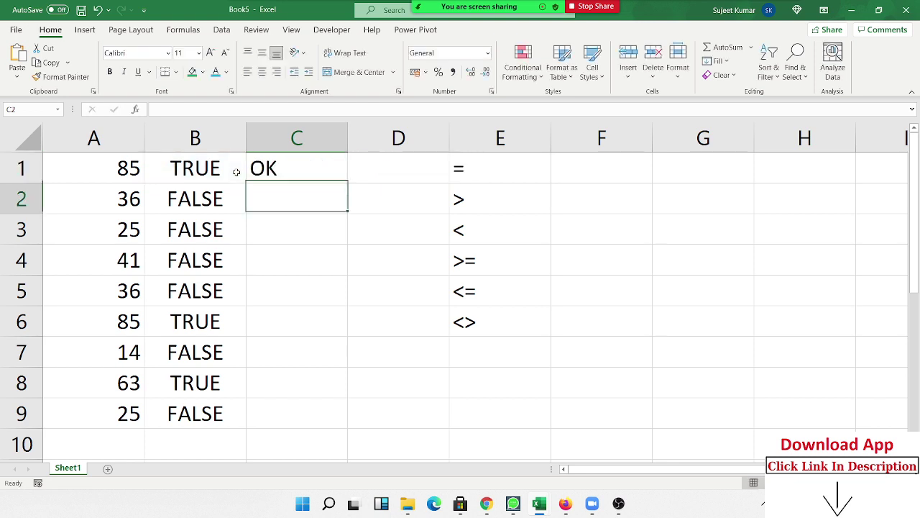
pyautogui.press('Up')
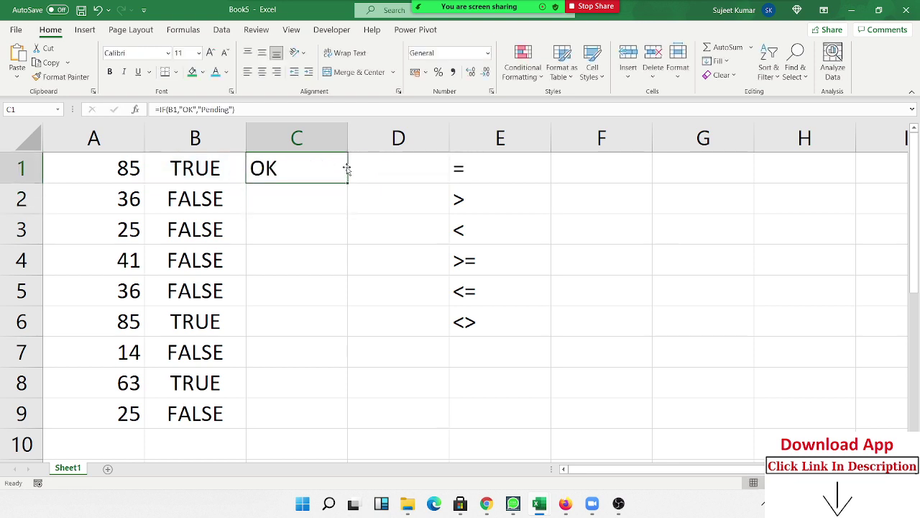
pyautogui.doubleClick(350, 182)
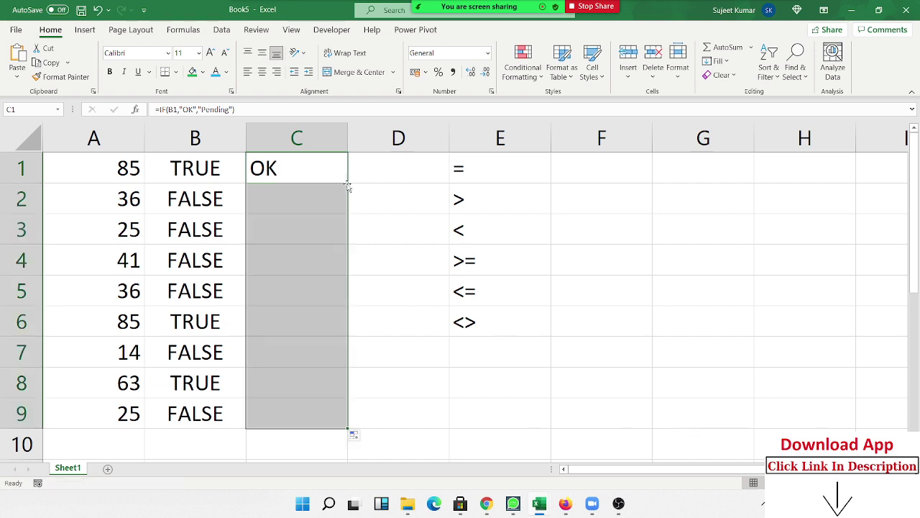
# Step: Inspect the IF formulas in C3 and C1 without changing them
pyautogui.doubleClick(312, 227)
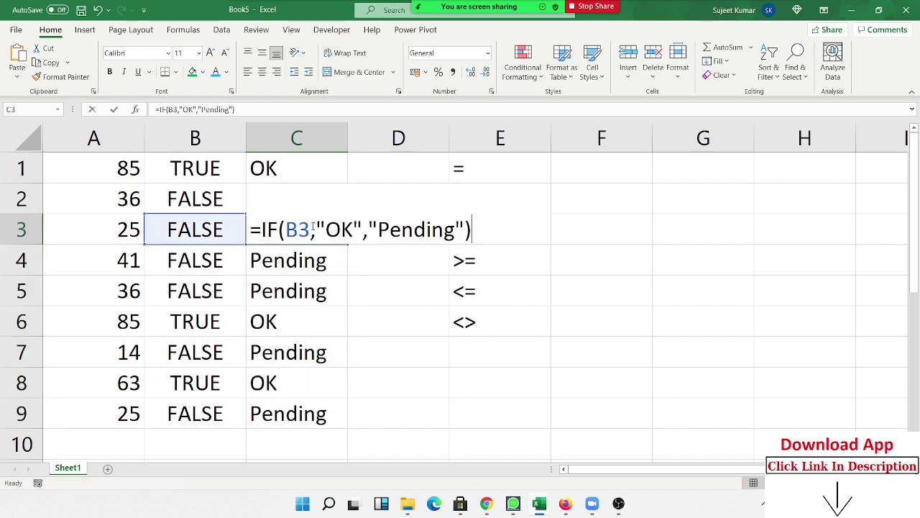
pyautogui.press('Return')
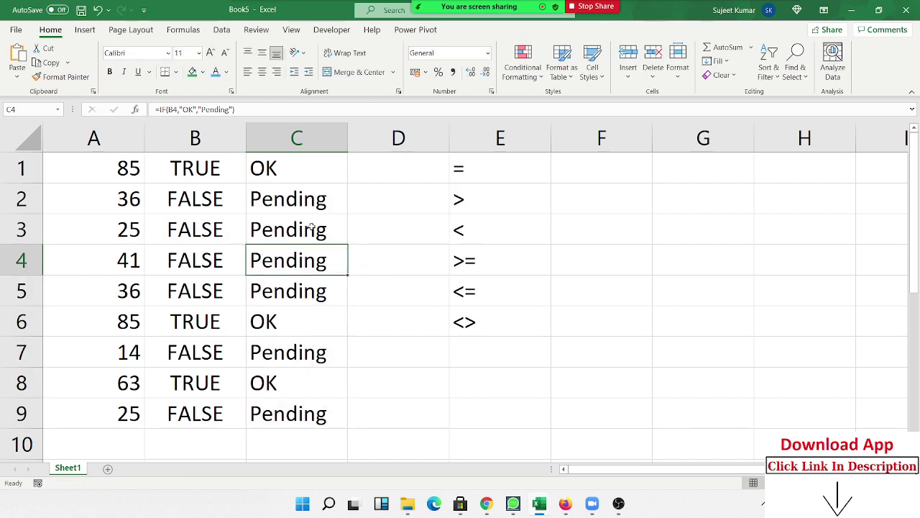
pyautogui.click(286, 187)
pyautogui.click(309, 165)
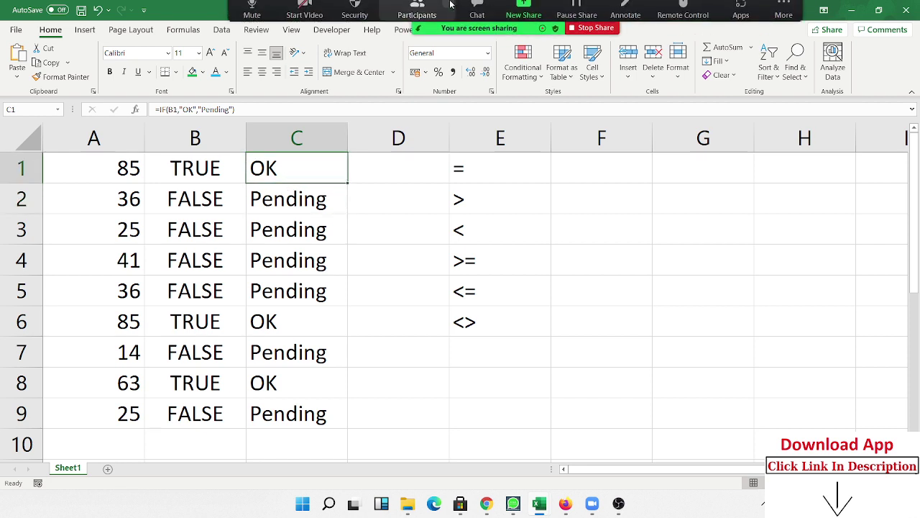
pyautogui.click(417, 10)
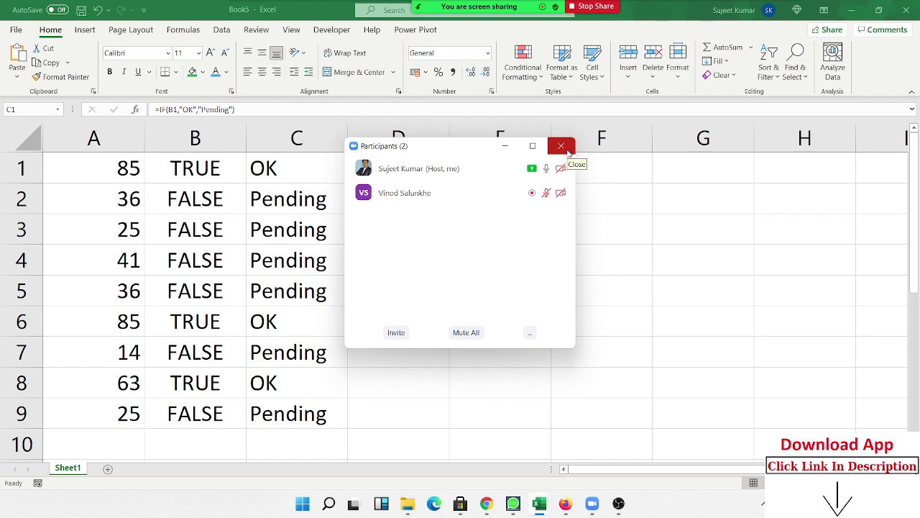
pyautogui.click(561, 146)
pyautogui.click(304, 170)
pyautogui.doubleClick(304, 169)
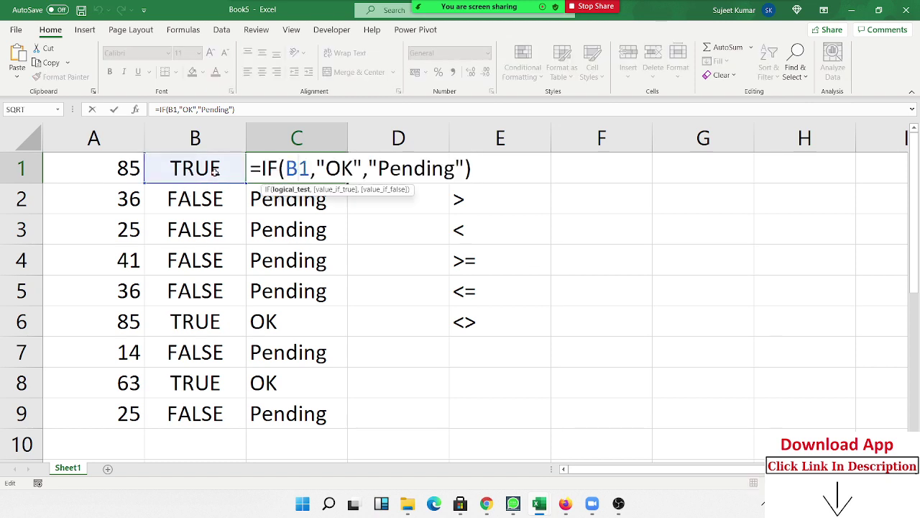
pyautogui.press('Escape')
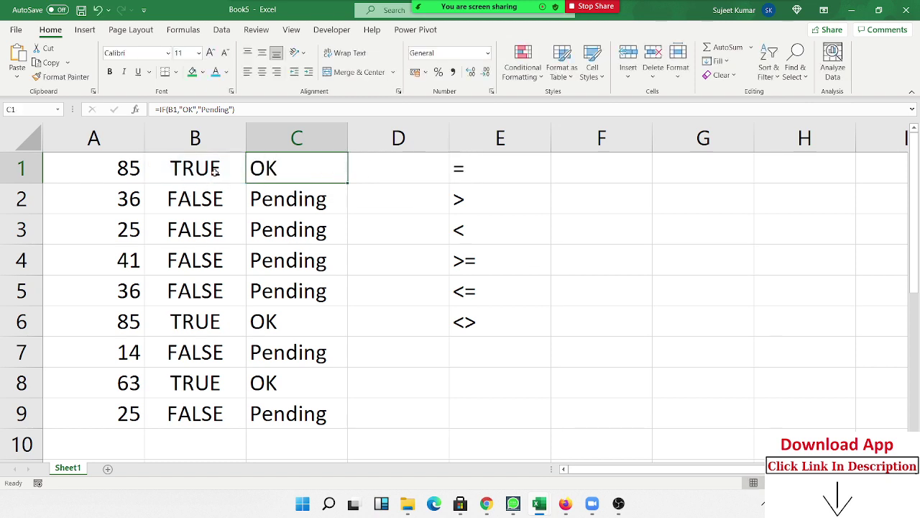
# Step: Clear the contents of B1:C9
pyautogui.hotkey('shift', 'Left')
pyautogui.hotkey('ctrl', 'shift', 'Down')
pyautogui.press('Delete')
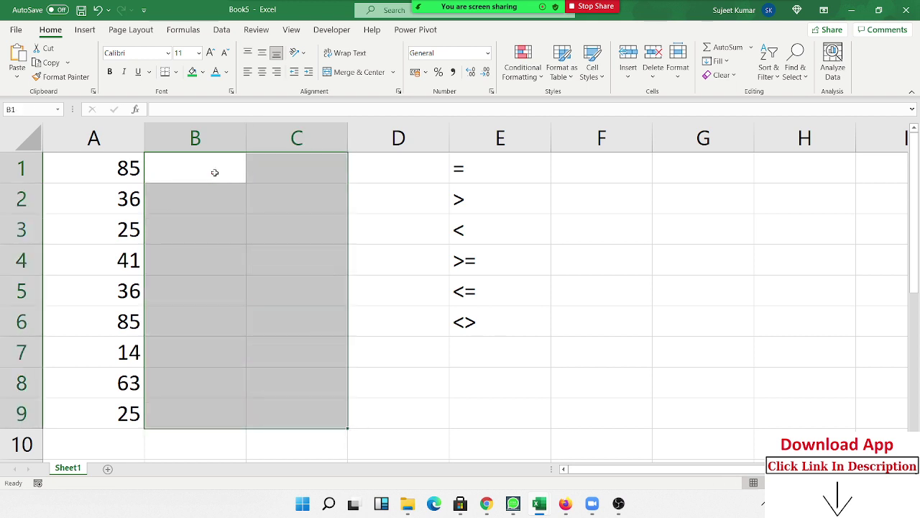
# Step: Enter =IF(A1>50,"OK","pending") in B1
pyautogui.click(214, 172)
pyautogui.write('=if(')
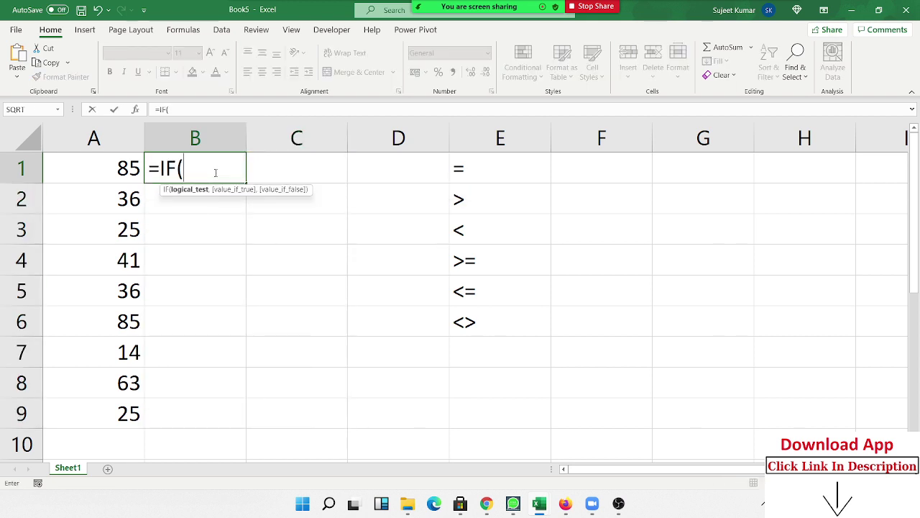
pyautogui.press('Left')
pyautogui.write('>50')
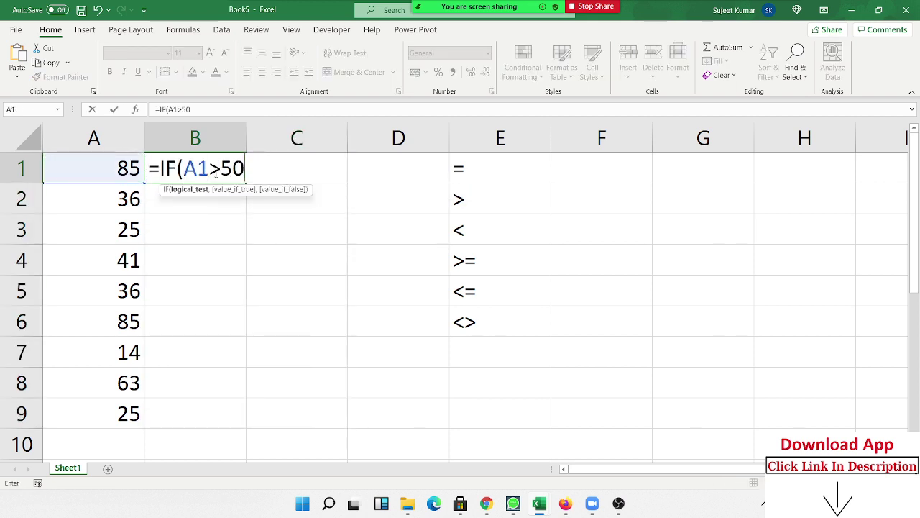
pyautogui.write(',"OK')
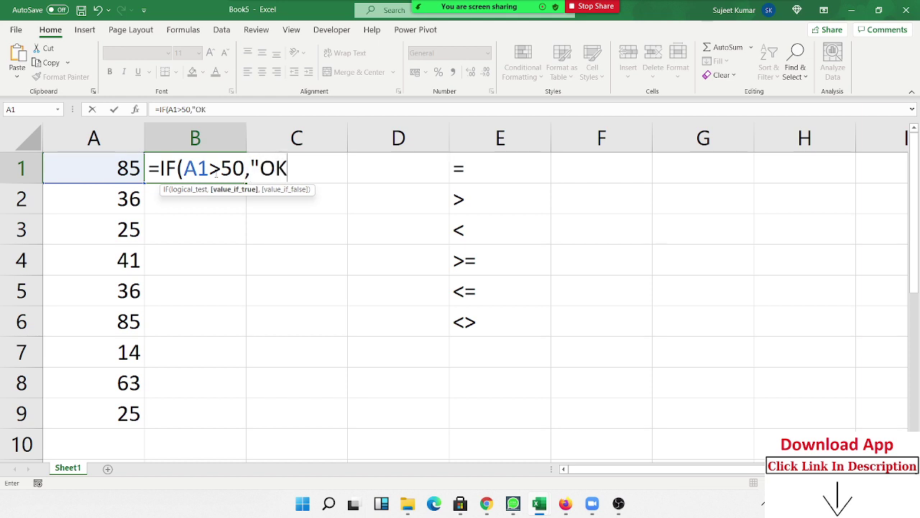
pyautogui.write('")')
pyautogui.hotkey('ctrl', 'Return')
pyautogui.press('F2')
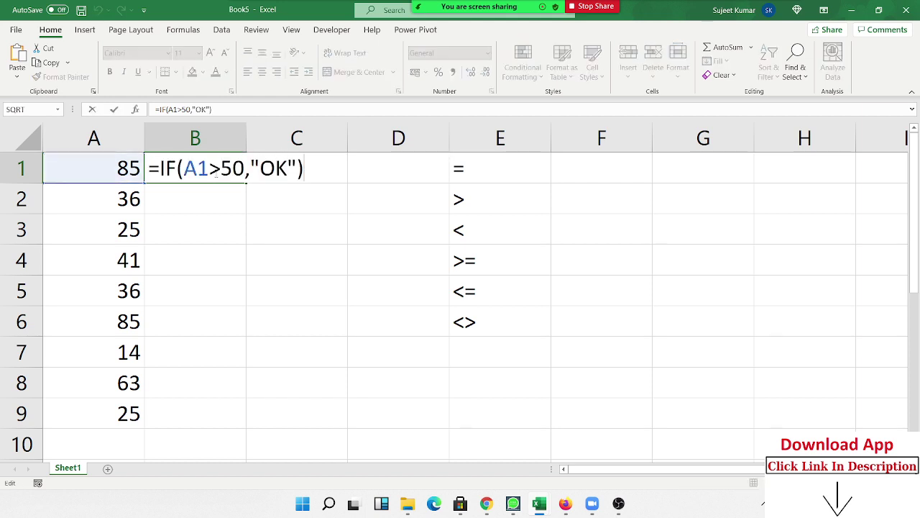
pyautogui.press('BackSpace')
pyautogui.write(',"')
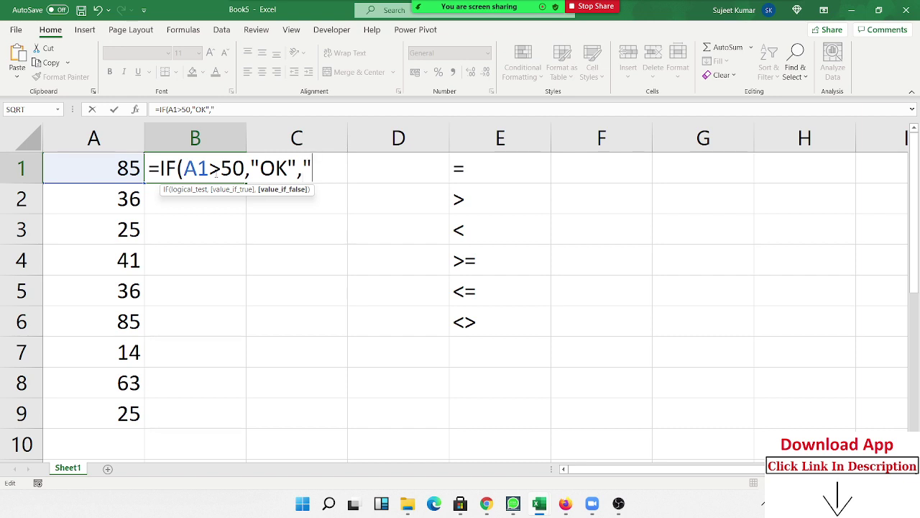
pyautogui.write('pending"')
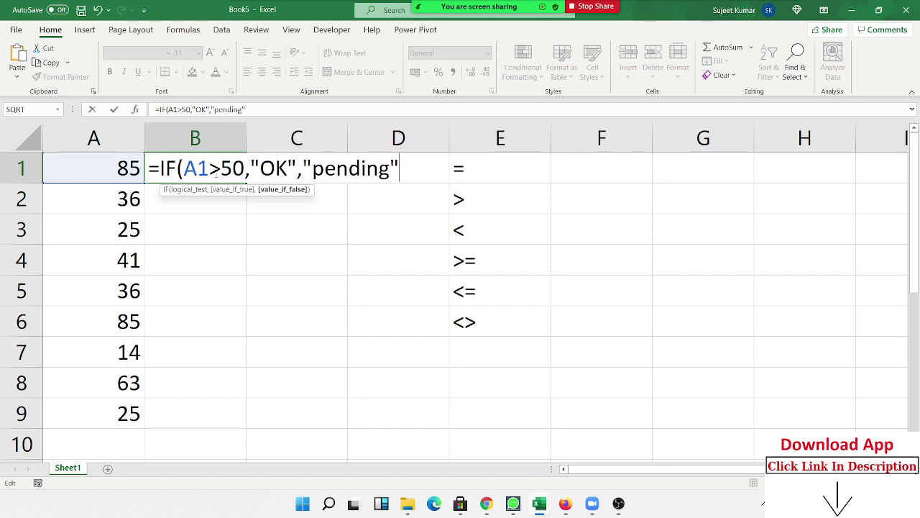
pyautogui.write(')')
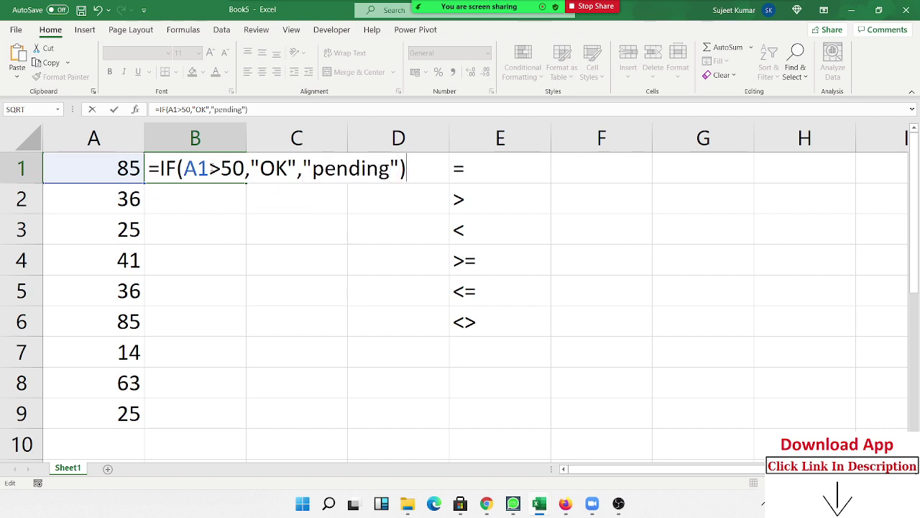
pyautogui.moveTo(210, 169); pyautogui.dragTo(184, 168)
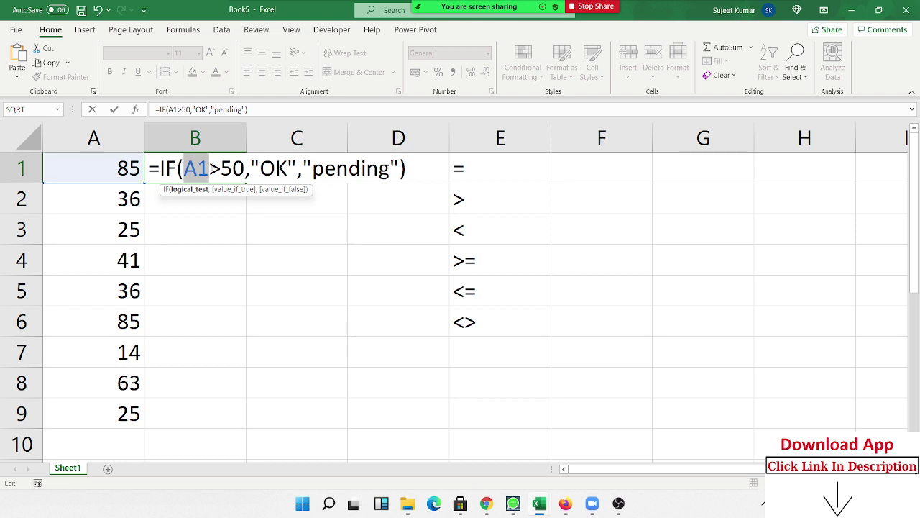
pyautogui.press('Return')
# Step: Type TRUE in B10 and 1 in C10
pyautogui.click(211, 167)
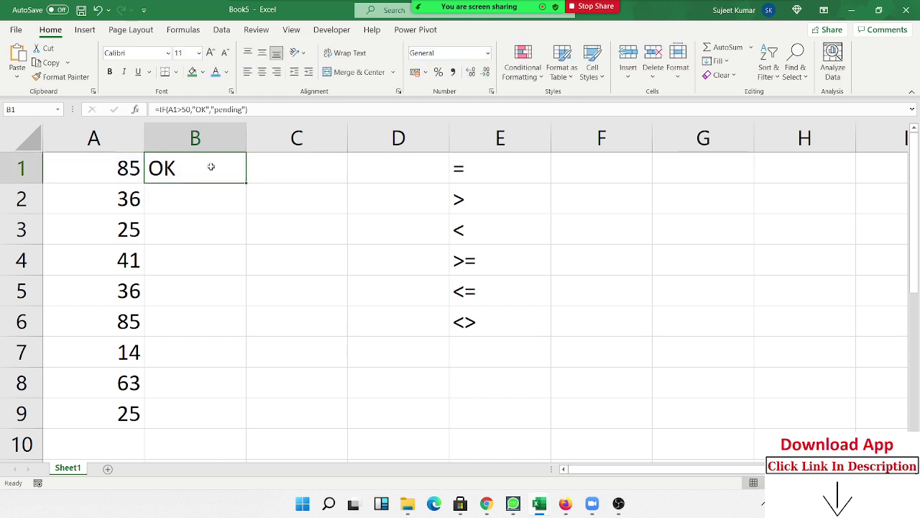
pyautogui.press('Down')
pyautogui.press('Down')
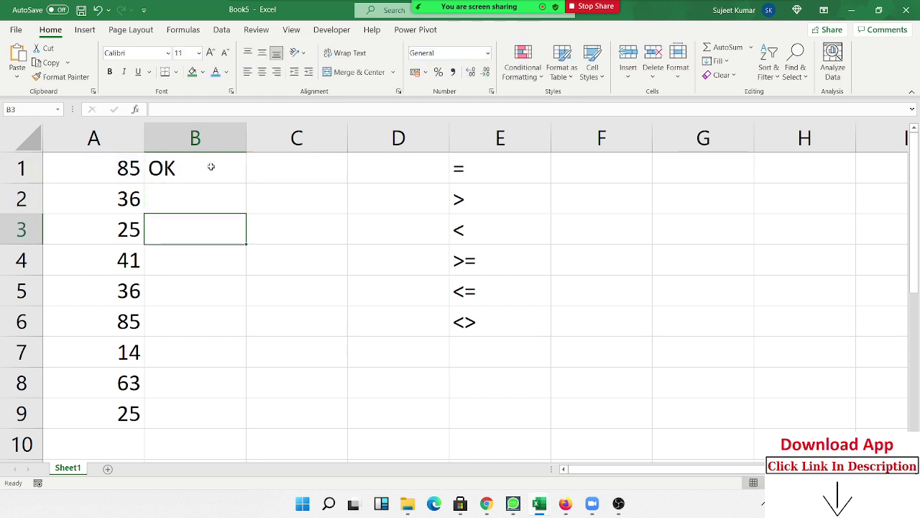
pyautogui.press('Down')
pyautogui.press('Down')
pyautogui.press('Down')
pyautogui.write('r')
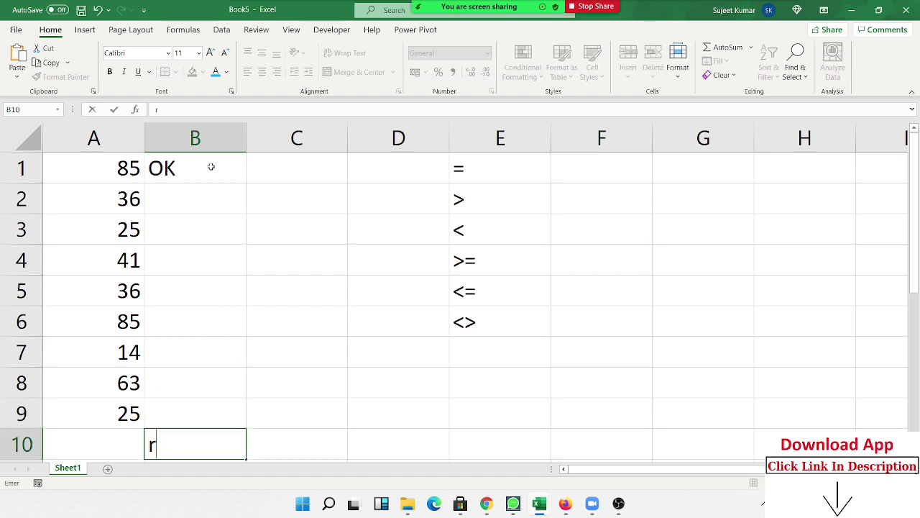
pyautogui.press('BackSpace')
pyautogui.write('True')
pyautogui.press('Return')
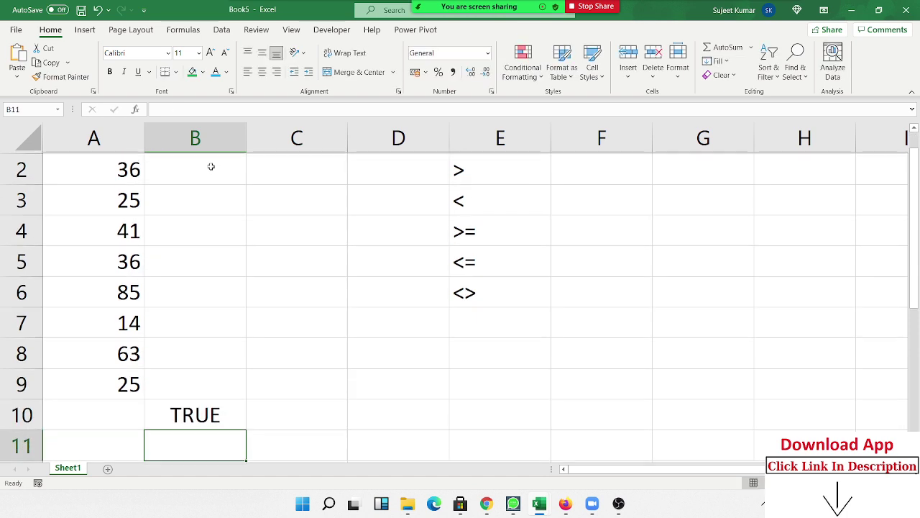
pyautogui.press('Up')
pyautogui.press('Right')
pyautogui.write('1')
pyautogui.press('Return')
# Step: Type FALSE in B11 and 0 in C11, then go to C2
pyautogui.press('Left')
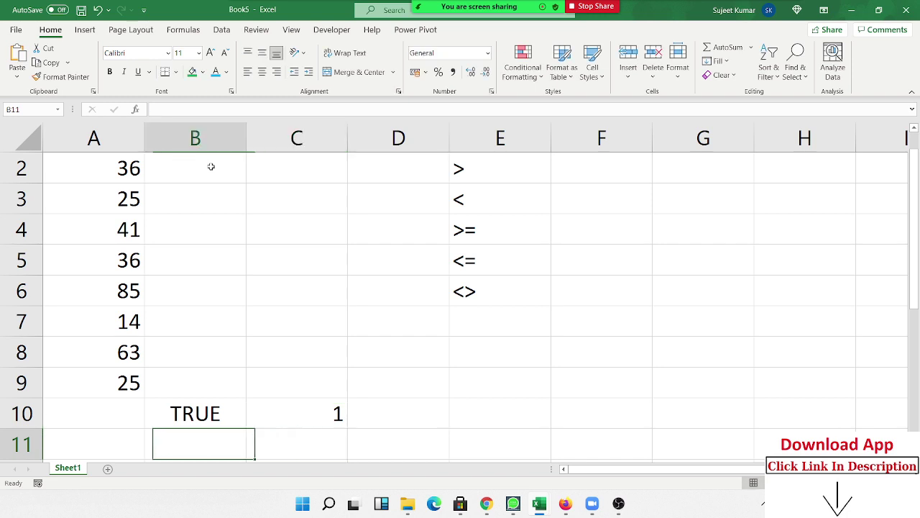
pyautogui.write('fa')
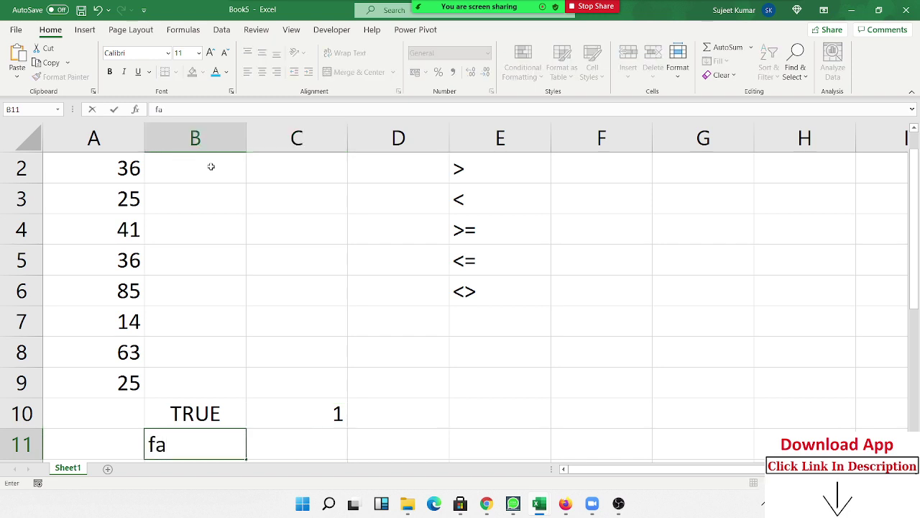
pyautogui.write('lse')
pyautogui.press('Tab')
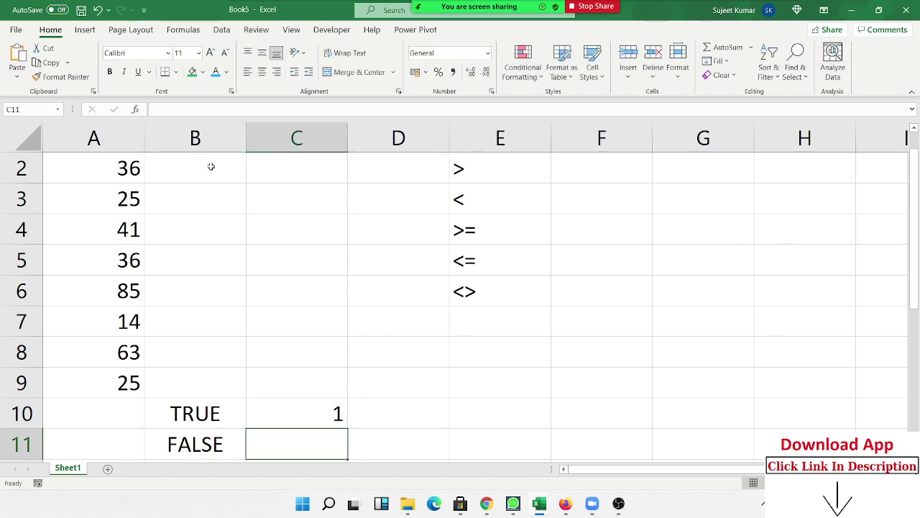
pyautogui.write('0')
pyautogui.press('Up')
pyautogui.hotkey('ctrl', 'Up')
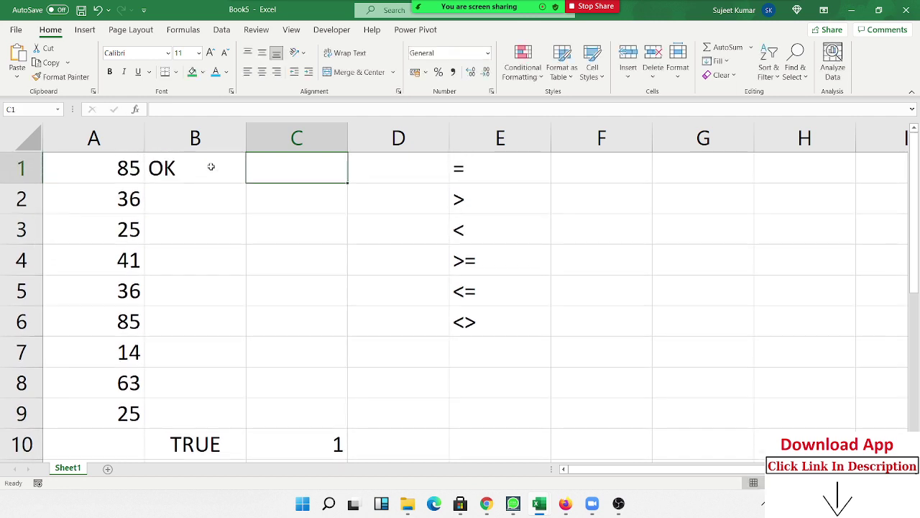
pyautogui.press('Down')
pyautogui.press('Down')
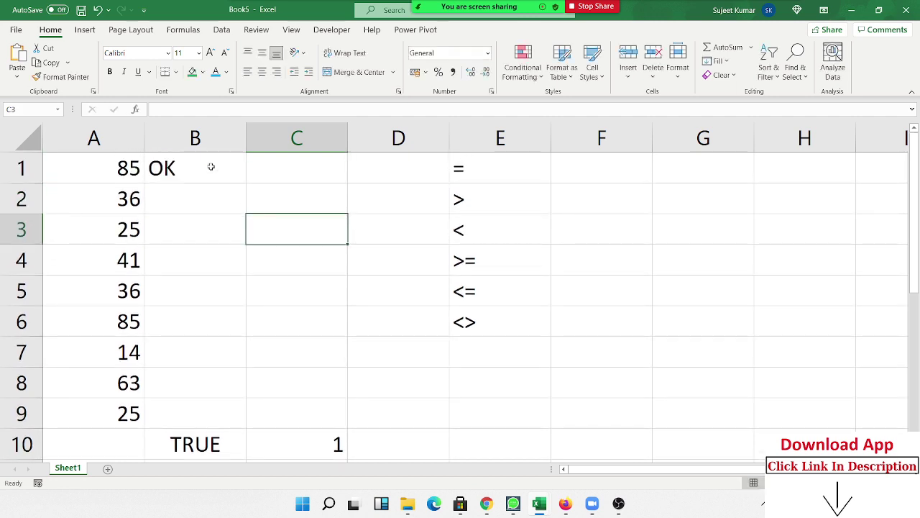
# Step: After a few cancelled entries, insert =IF( in C3 from the function suggestions
pyautogui.write('=')
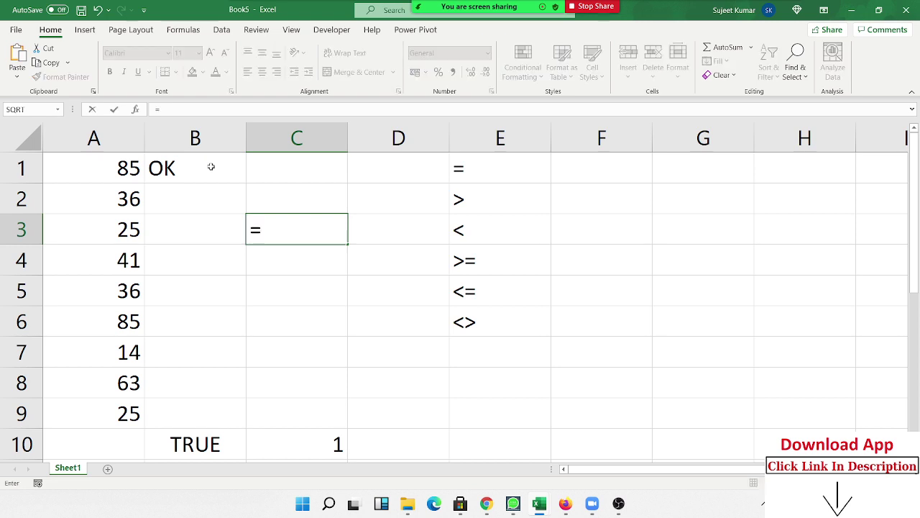
pyautogui.press('Escape')
pyautogui.write('+')
pyautogui.write('f')
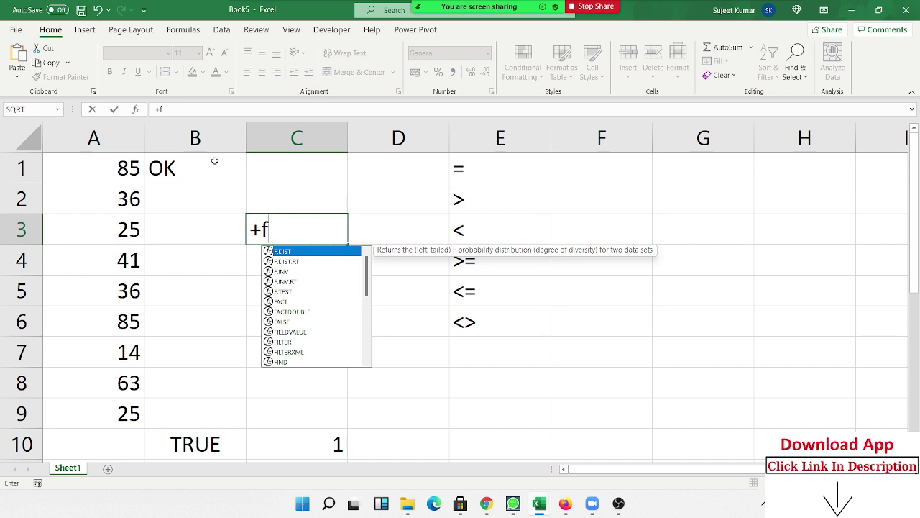
pyautogui.press('Escape')
pyautogui.press('Escape')
pyautogui.write('-')
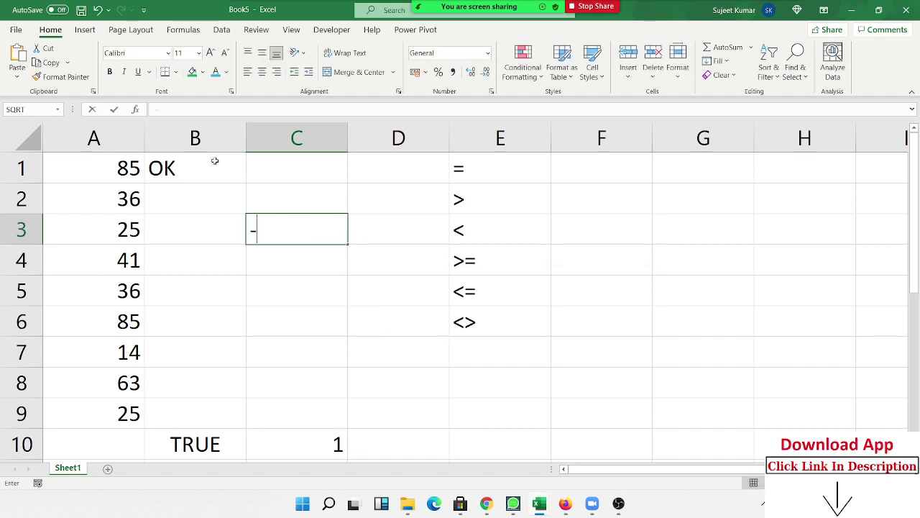
pyautogui.write('d')
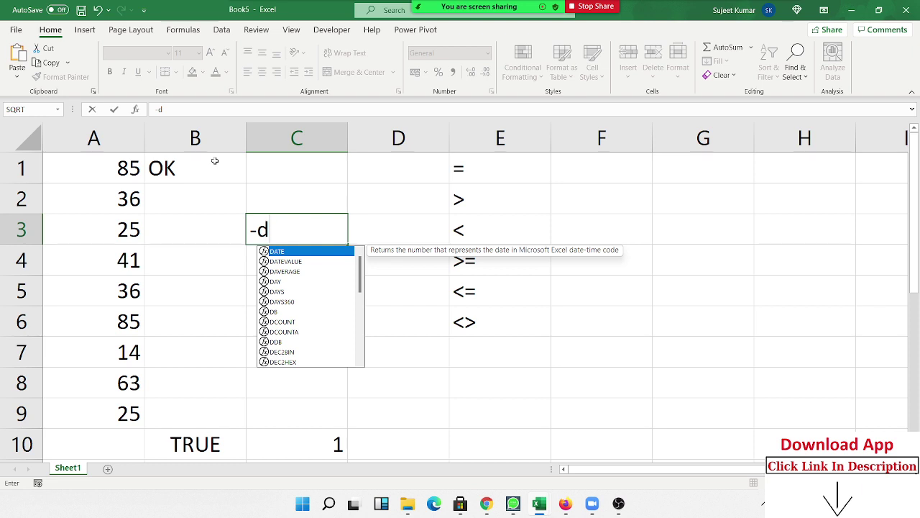
pyautogui.press('Escape')
pyautogui.press('Escape')
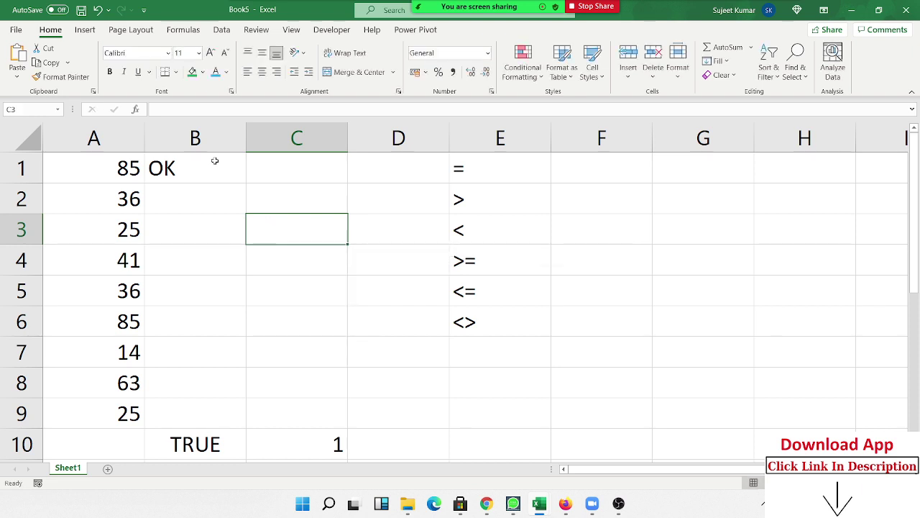
pyautogui.write('=')
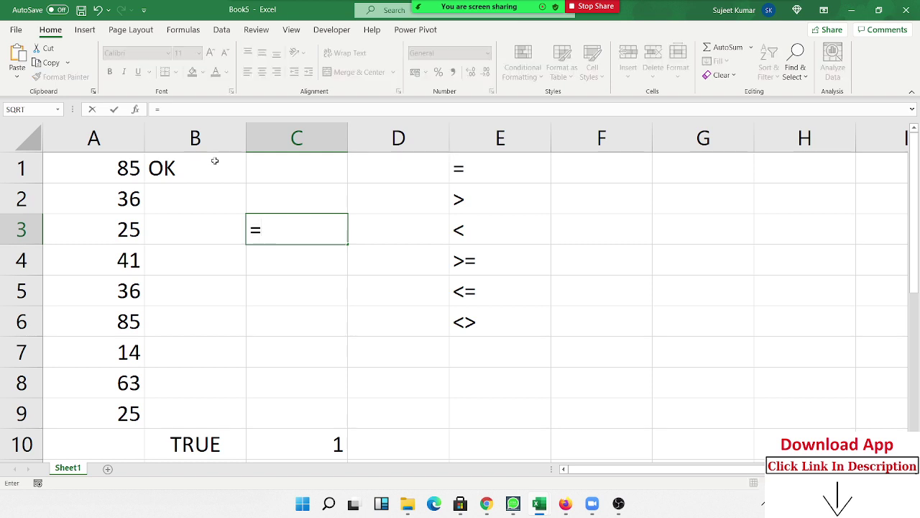
pyautogui.write('i')
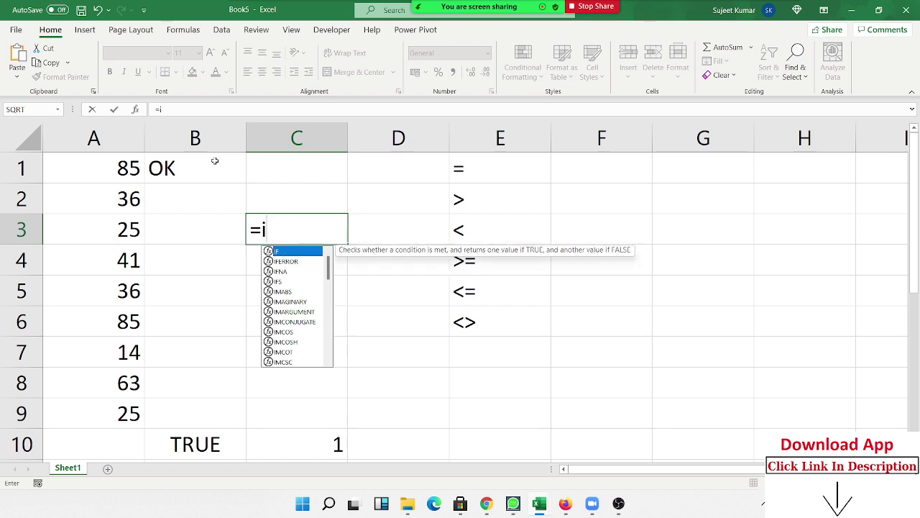
pyautogui.press('Down')
pyautogui.press('Down')
pyautogui.press('Down')
pyautogui.press('Down')
pyautogui.press('Up')
pyautogui.press('Up')
pyautogui.press('Up')
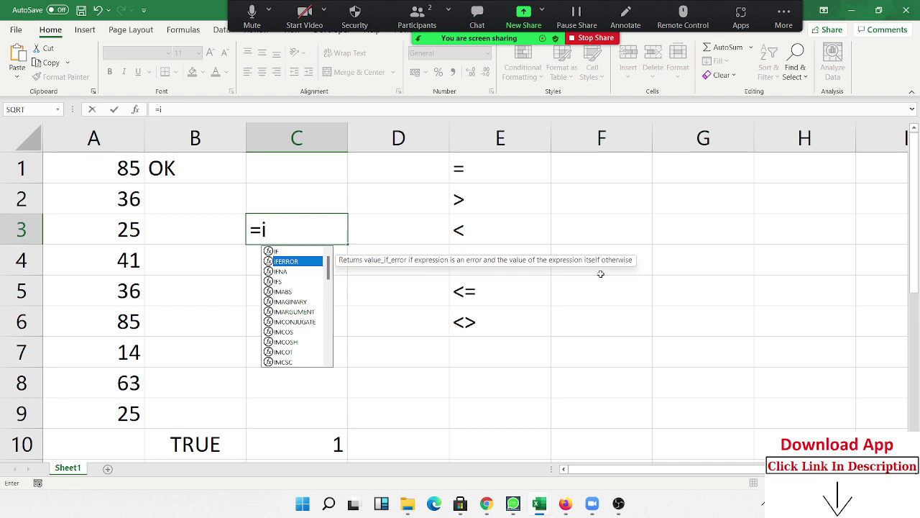
pyautogui.press('Up')
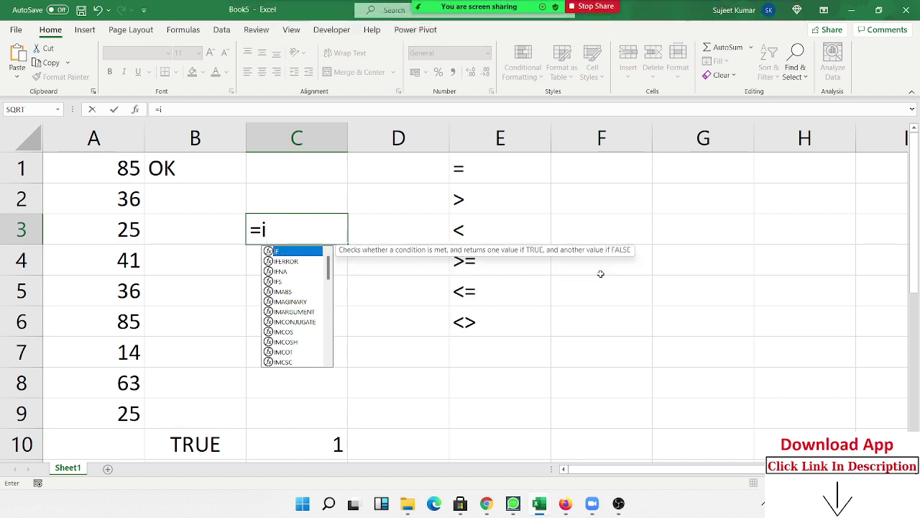
pyautogui.press('Escape')
pyautogui.press('Tab')
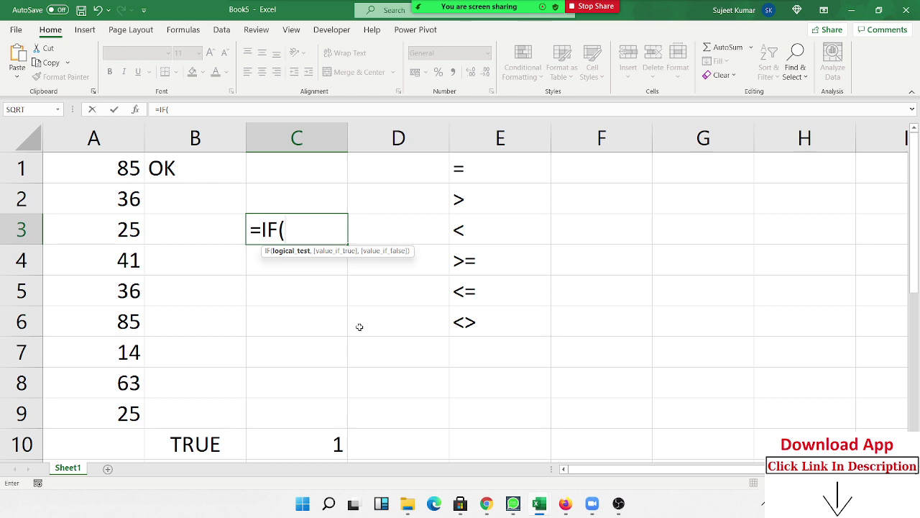
# Step: Dismiss the missing-parenthesis warning and resume editing =IF( in C3
pyautogui.press('Return')
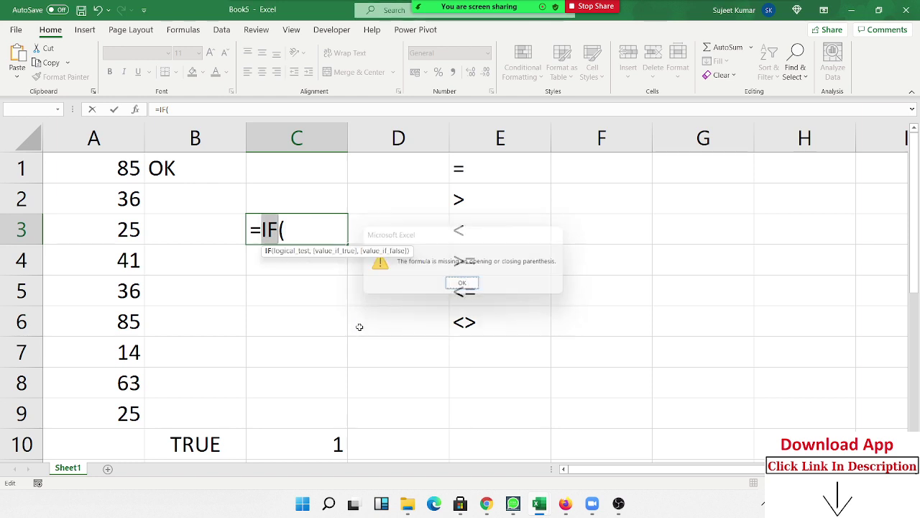
pyautogui.press('Return')
pyautogui.press('Return')
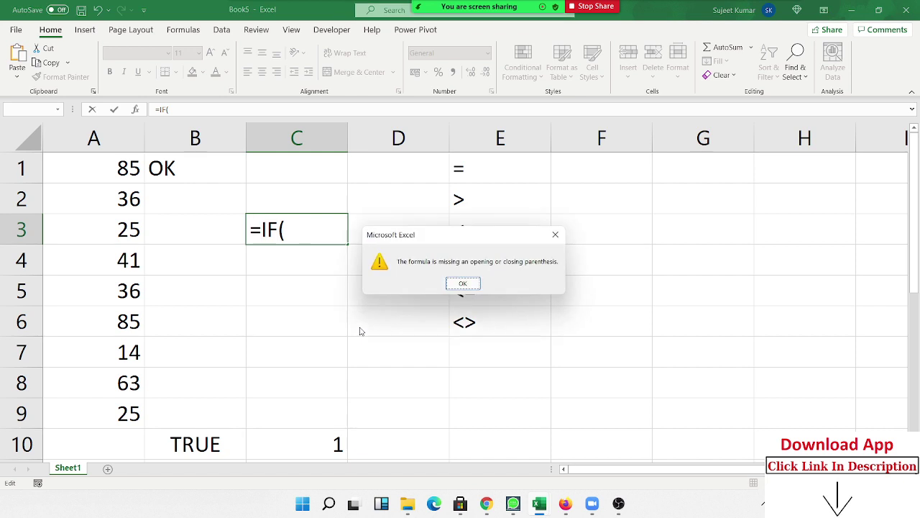
pyautogui.press('Return')
pyautogui.press('End')
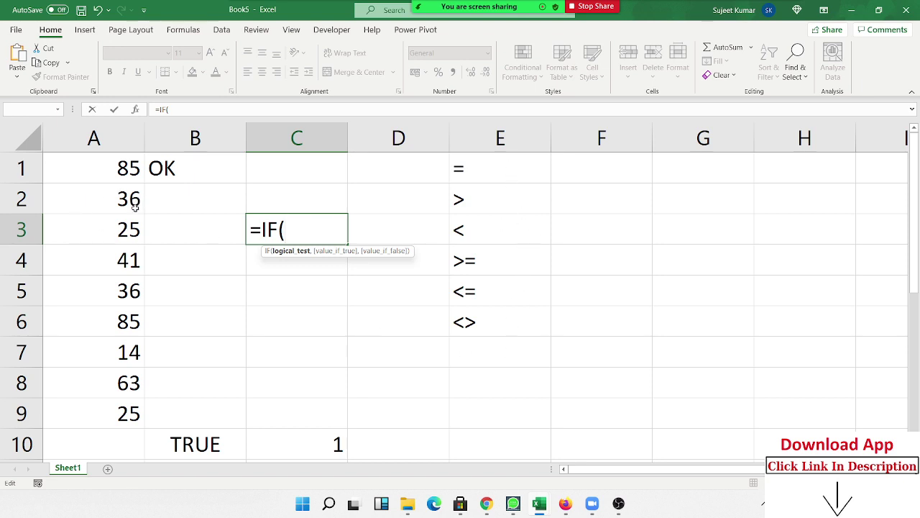
# Step: Try TRUE as the condition, then make C3 read =IF(A3>50,
pyautogui.click(122, 227)
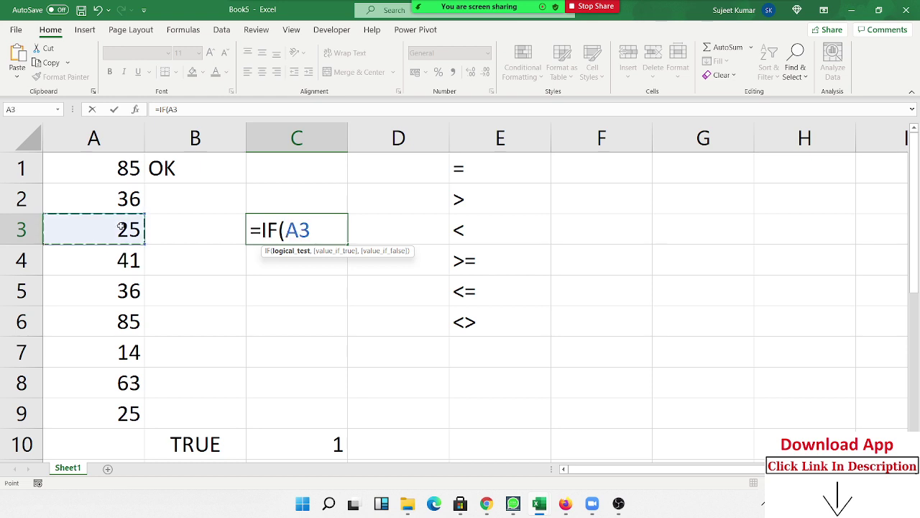
pyautogui.press('BackSpace')
pyautogui.press('BackSpace')
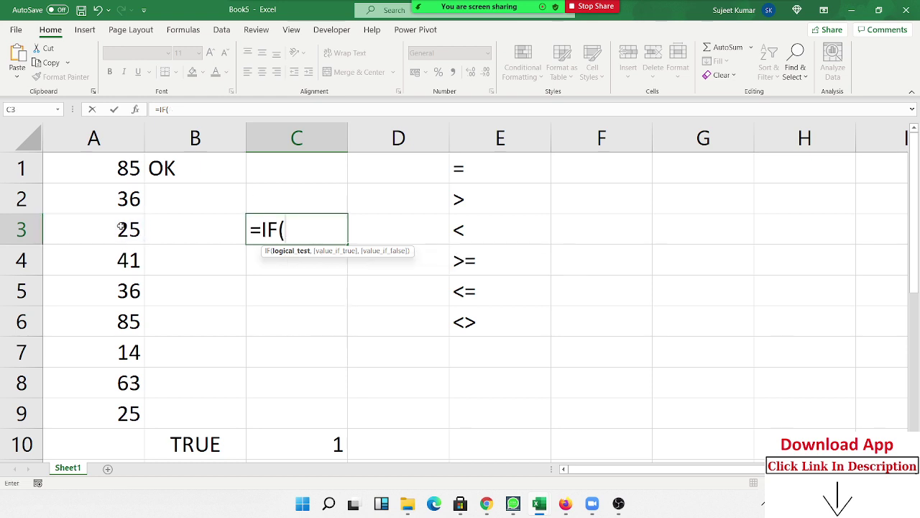
pyautogui.write('tue')
pyautogui.press('BackSpace')
pyautogui.press('BackSpace')
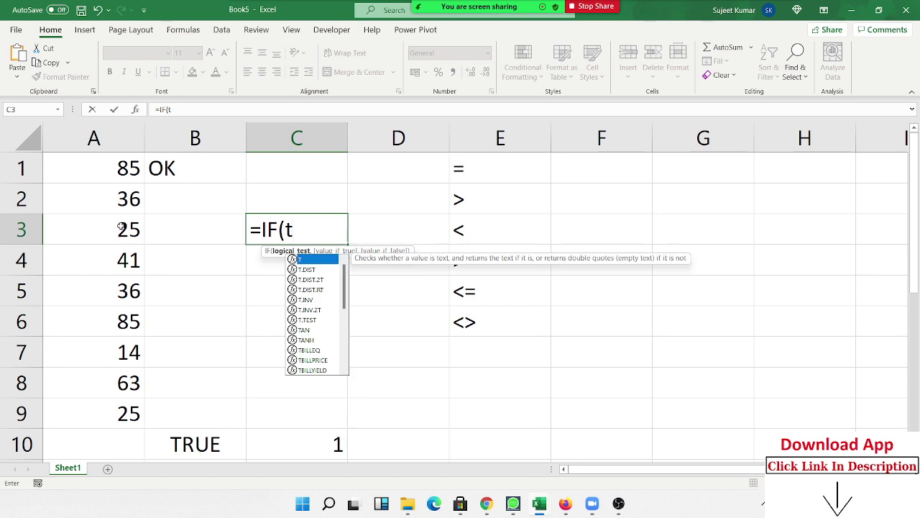
pyautogui.write('ru')
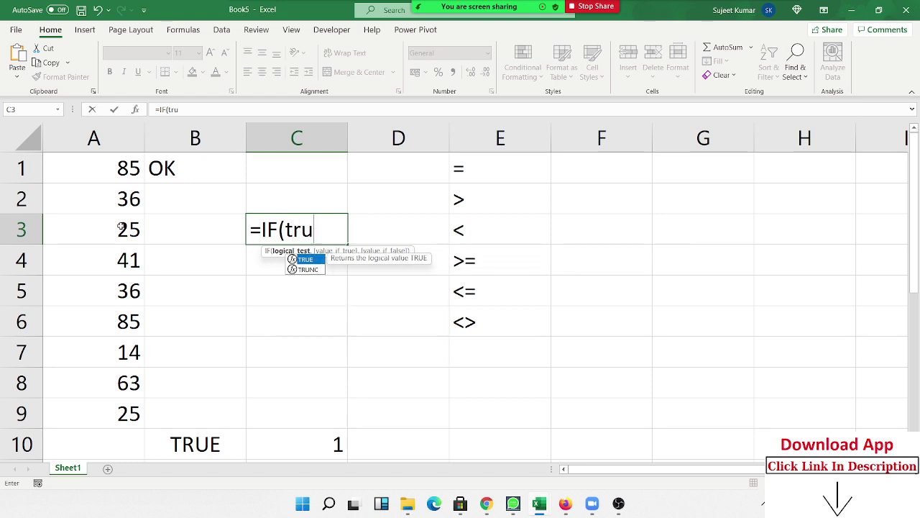
pyautogui.write('e')
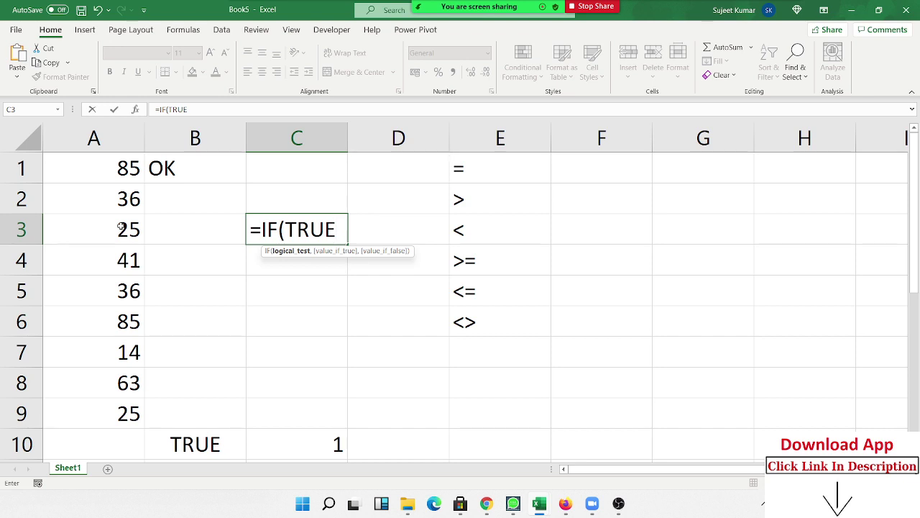
pyautogui.press('Return')
pyautogui.press('Escape')
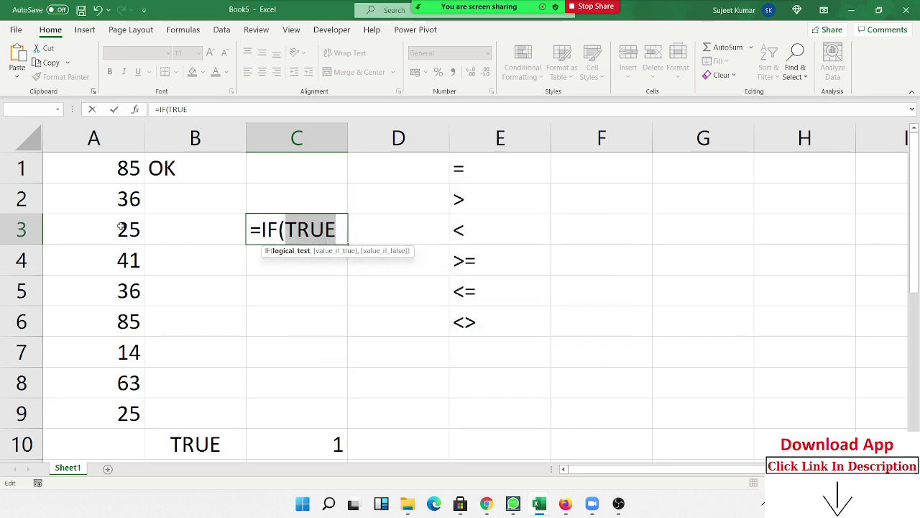
pyautogui.press('BackSpace')
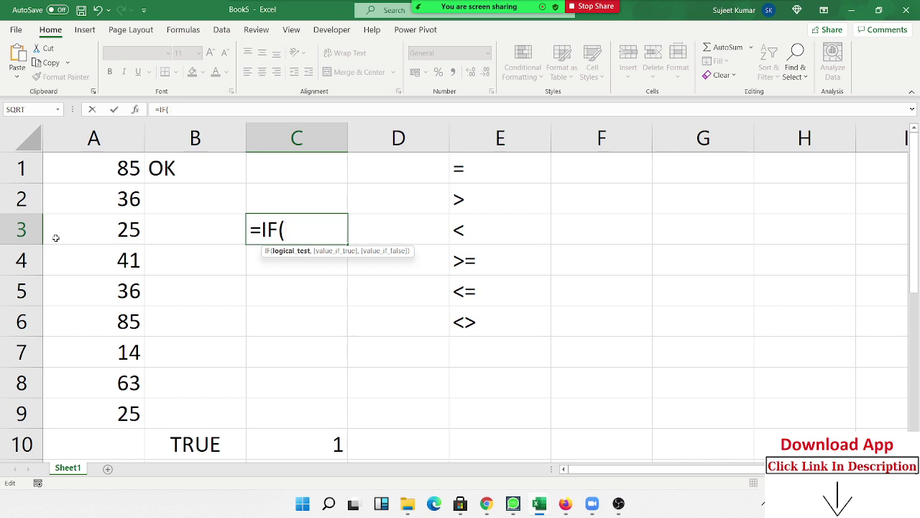
pyautogui.click(84, 224)
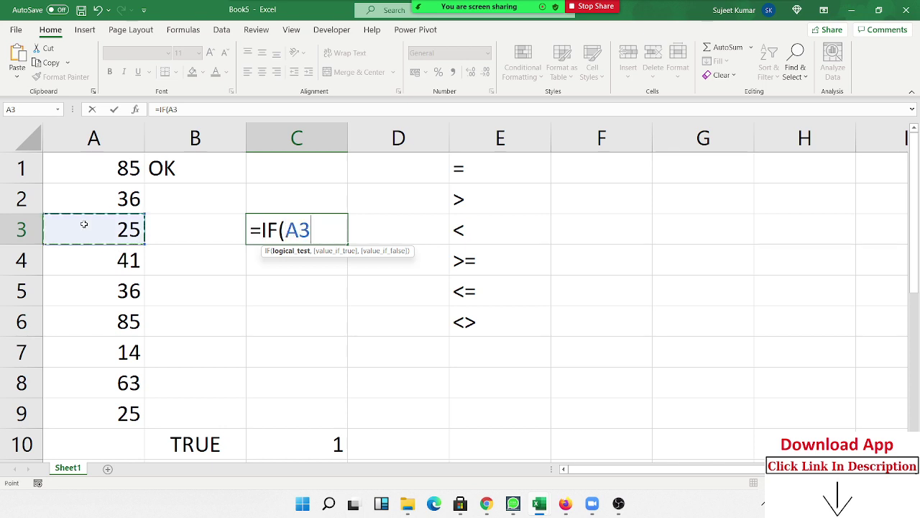
pyautogui.write('>50')
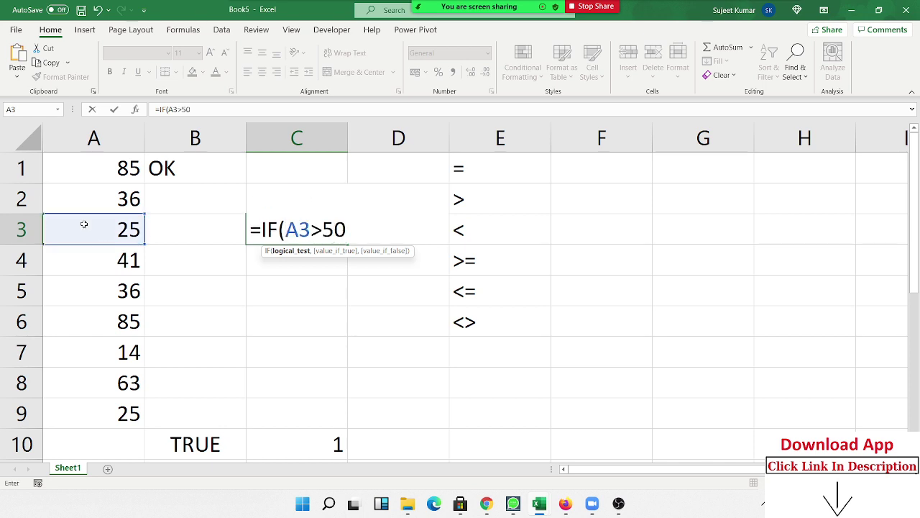
pyautogui.write(',')
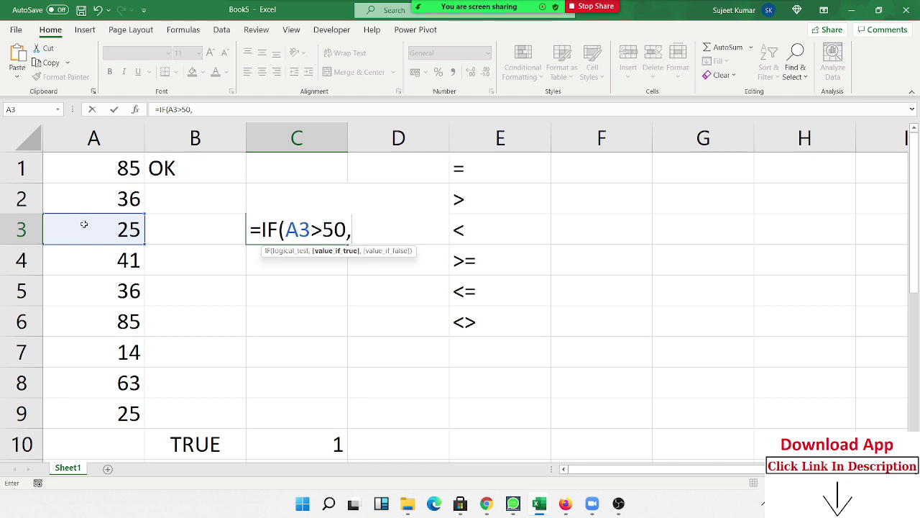
# Step: Commit =IF(A3>50,) in C3, which returns FALSE, and recheck it
pyautogui.press('Return')
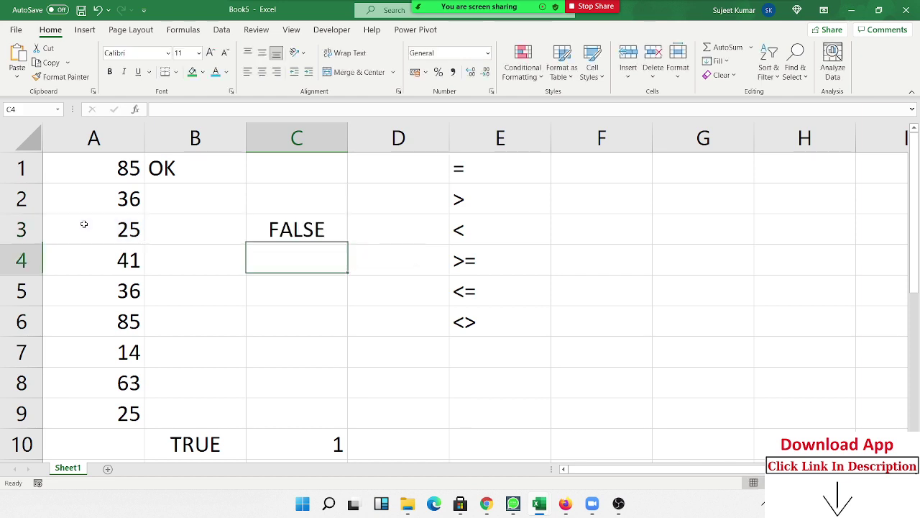
pyautogui.press('Up')
pyautogui.press('F2')
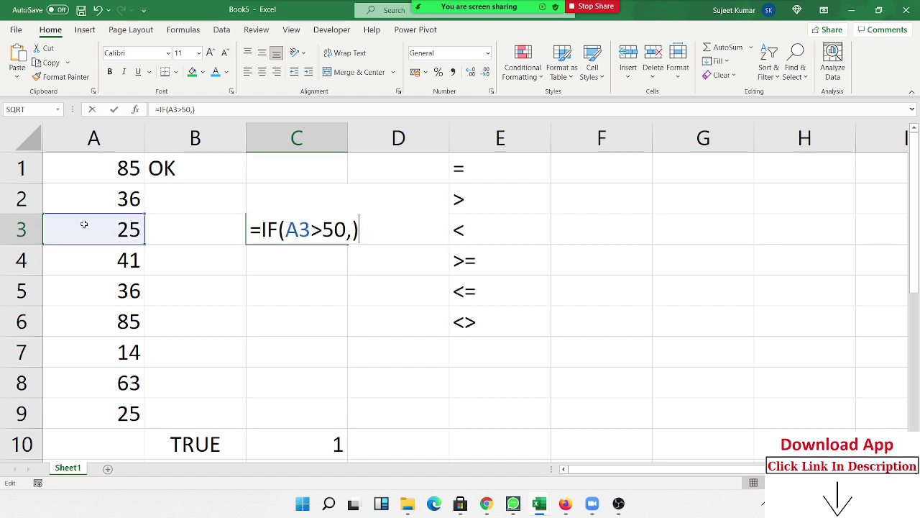
pyautogui.press('Left')
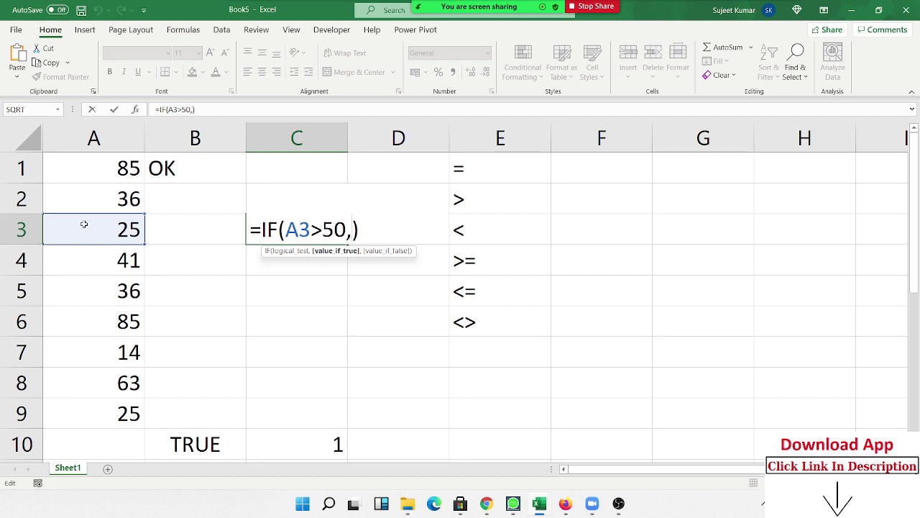
pyautogui.press('Return')
# Step: Start a VLOOKUP in C4, cancel it, and clear C3
pyautogui.write('=vl')
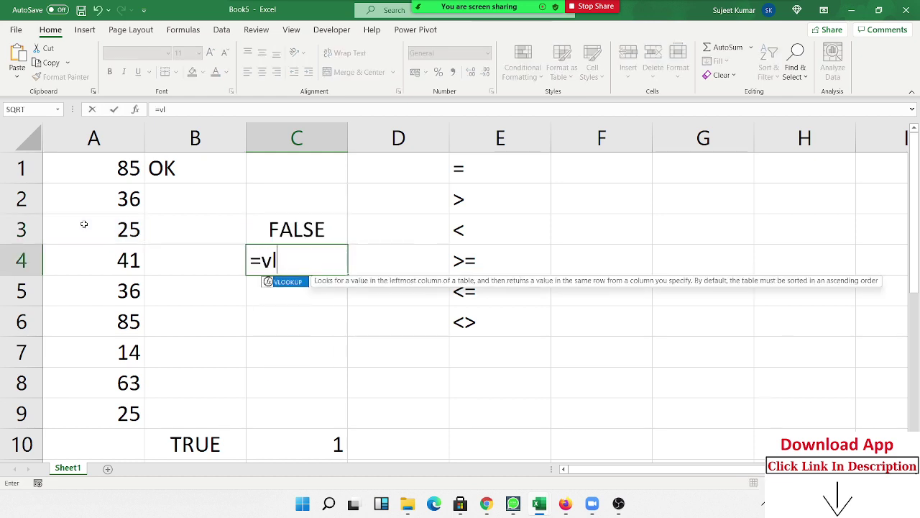
pyautogui.press('Tab')
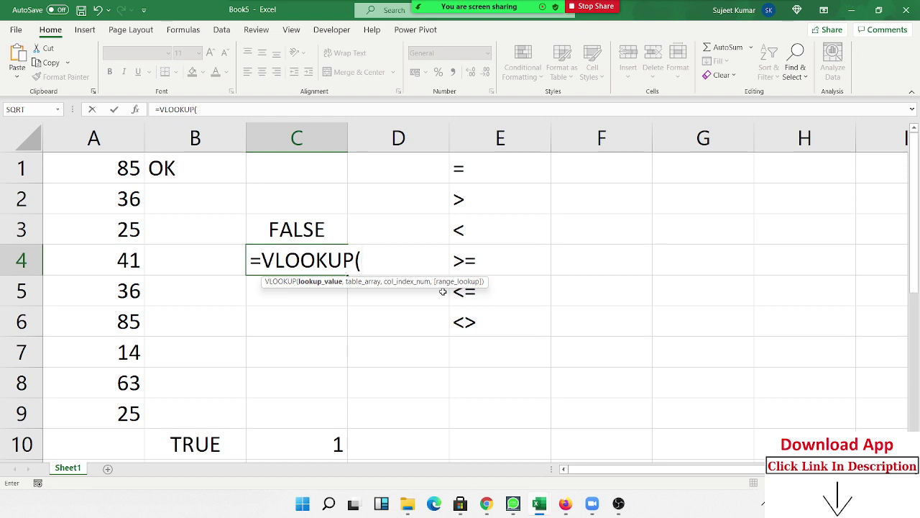
pyautogui.press('Escape')
pyautogui.press('Up')
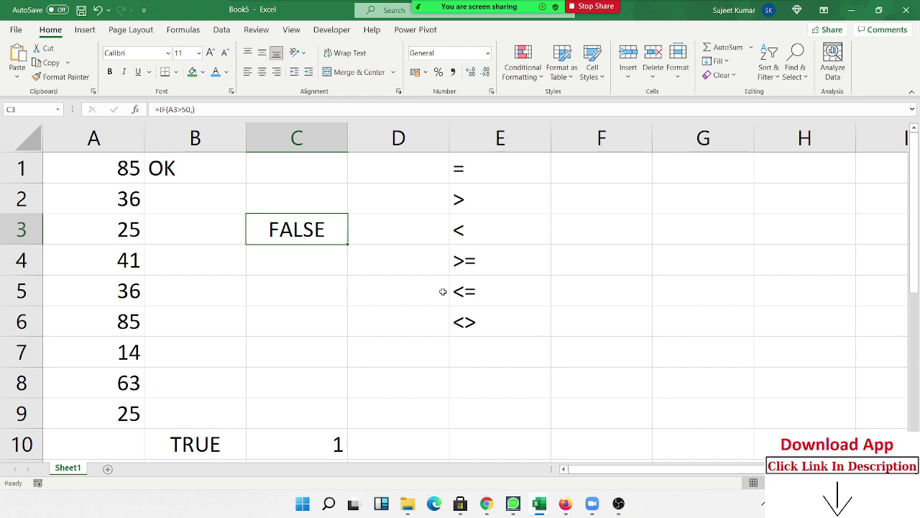
pyautogui.press('Delete')
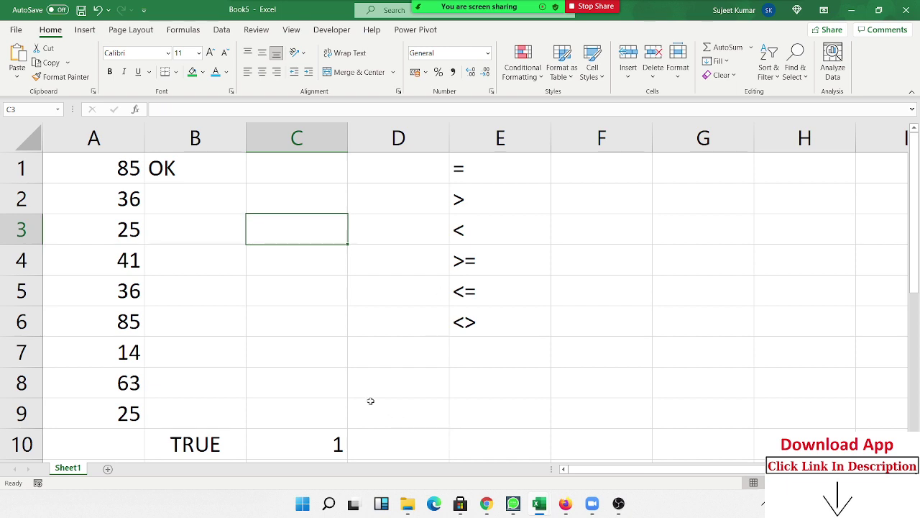
# Step: Add a new worksheet with the headers Name in A1 and Qty in B1
pyautogui.click(108, 468)
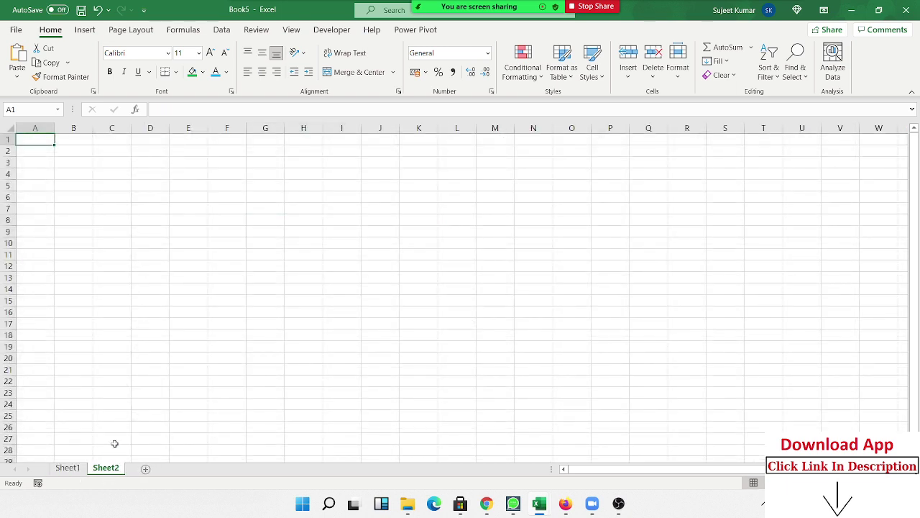
pyautogui.scroll(3, 122, 414)
pyautogui.scroll(2, 152, 345)
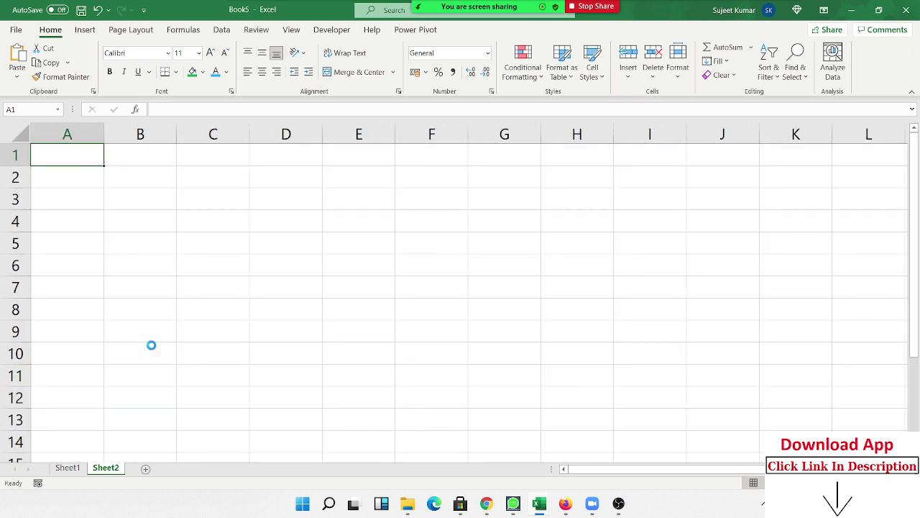
pyautogui.scroll(1, 152, 345)
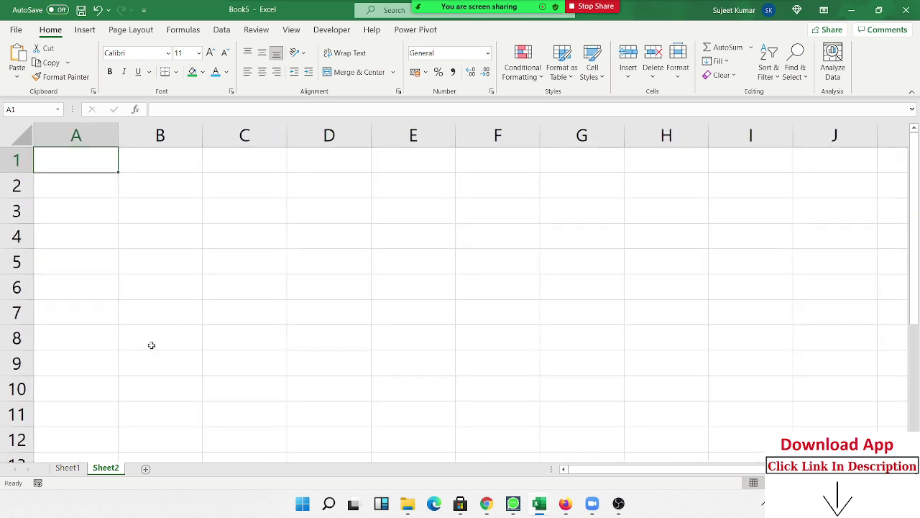
pyautogui.write('Nm')
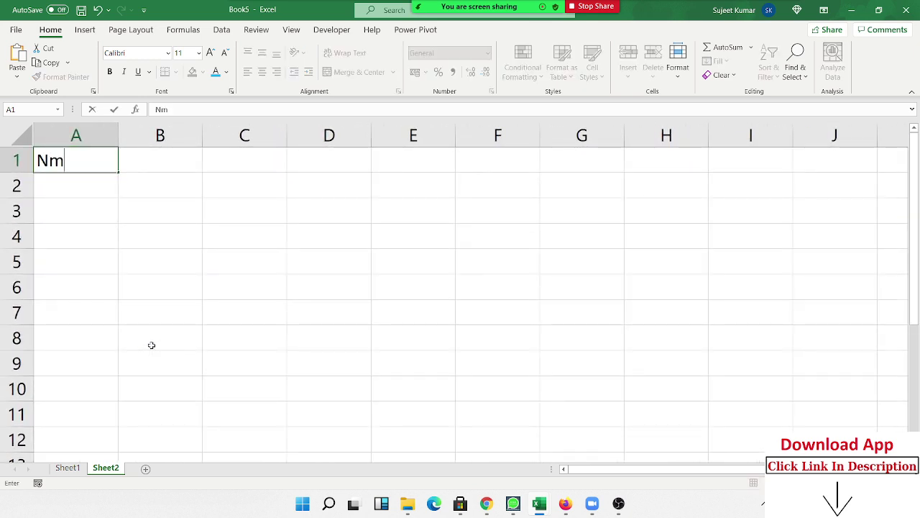
pyautogui.press('BackSpace')
pyautogui.write('ame')
pyautogui.press('Tab')
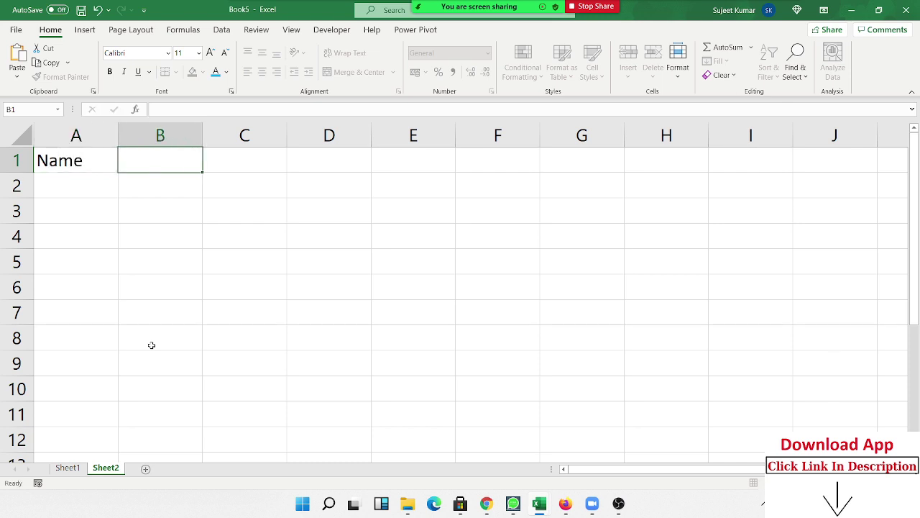
pyautogui.write('Amt')
pyautogui.press('BackSpace')
pyautogui.press('BackSpace')
pyautogui.press('BackSpace')
pyautogui.write('Q')
pyautogui.write('o')
pyautogui.press('BackSpace')
pyautogui.write('u')
pyautogui.write('t')
pyautogui.press('BackSpace')
pyautogui.press('BackSpace')
pyautogui.write('t')
pyautogui.write('y')
pyautogui.press('Return')
# Step: Enter a name in A2, fill names down to A5, and put 85 in B2
pyautogui.write('p')
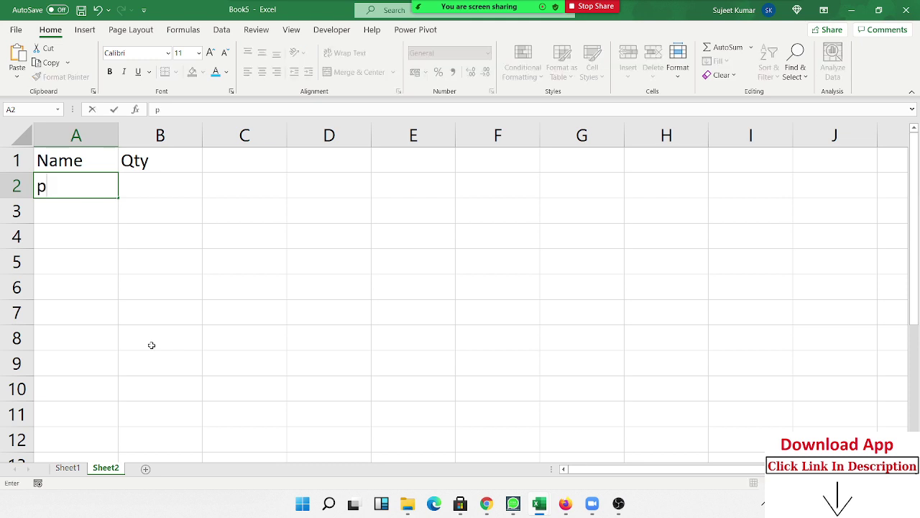
pyautogui.write('uja')
pyautogui.click(95, 261)
pyautogui.click(100, 188)
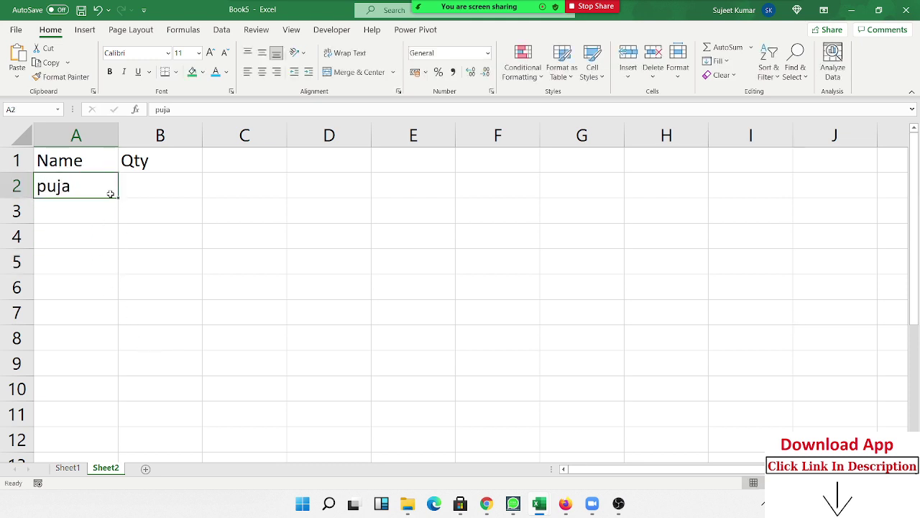
pyautogui.moveTo(117, 198); pyautogui.dragTo(115, 266)
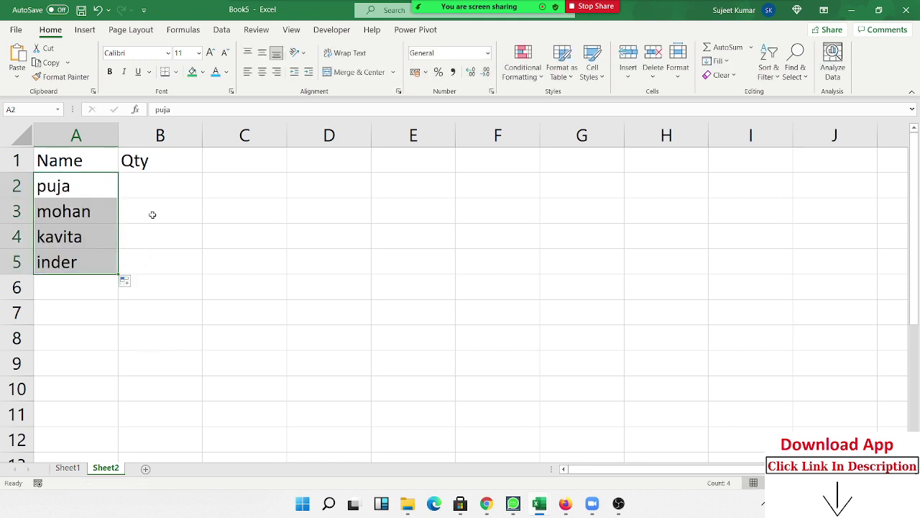
pyautogui.click(159, 189)
pyautogui.write('85')
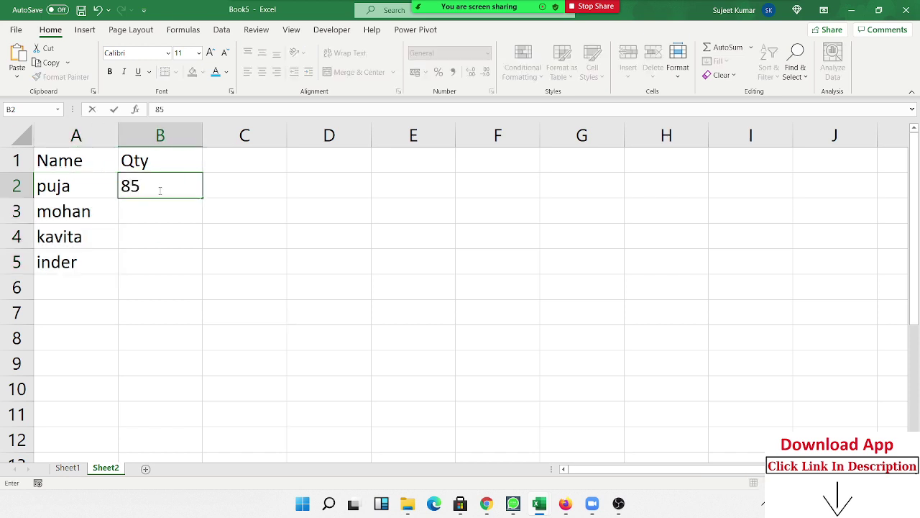
pyautogui.press('Return')
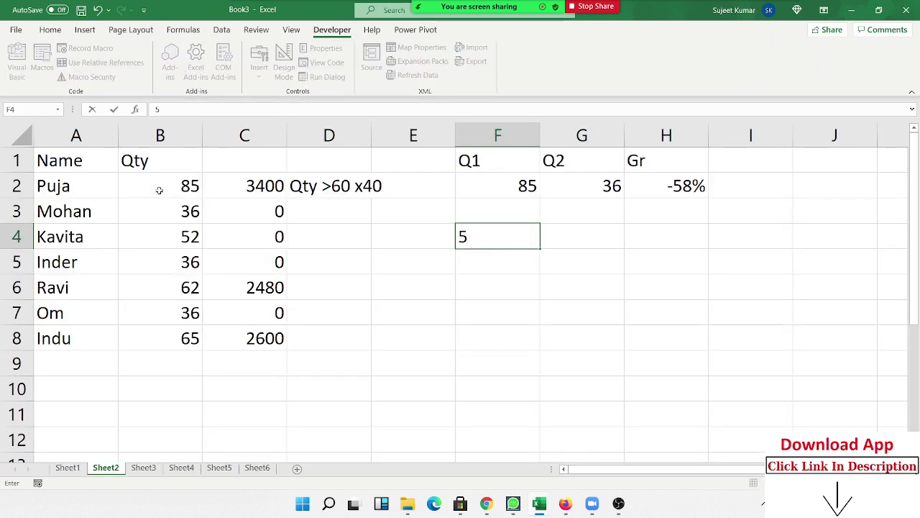
# Step: Clear the old results in C2:D8 and the Q1/Q2/Gr block in F1:H2
pyautogui.press('Left')
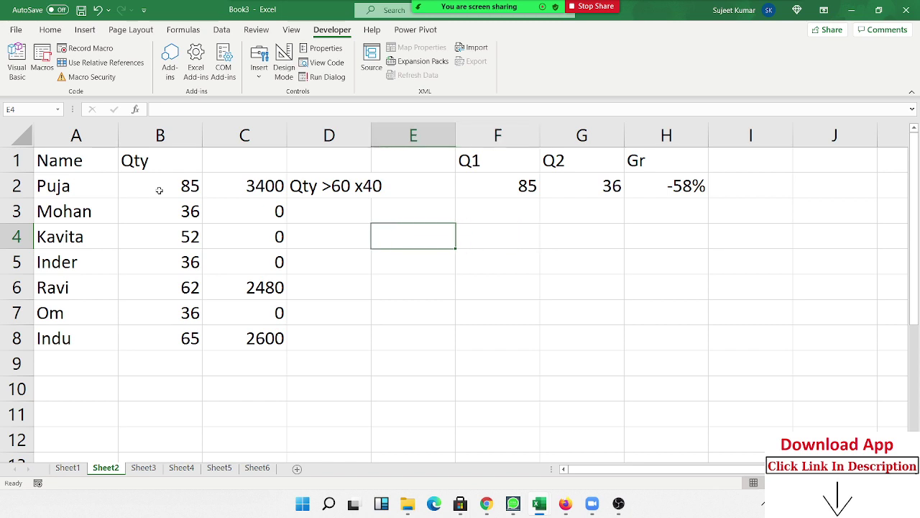
pyautogui.press('Left')
pyautogui.press('Up')
pyautogui.press('Up')
pyautogui.press('Left')
pyautogui.hotkey('shift', 'Right')
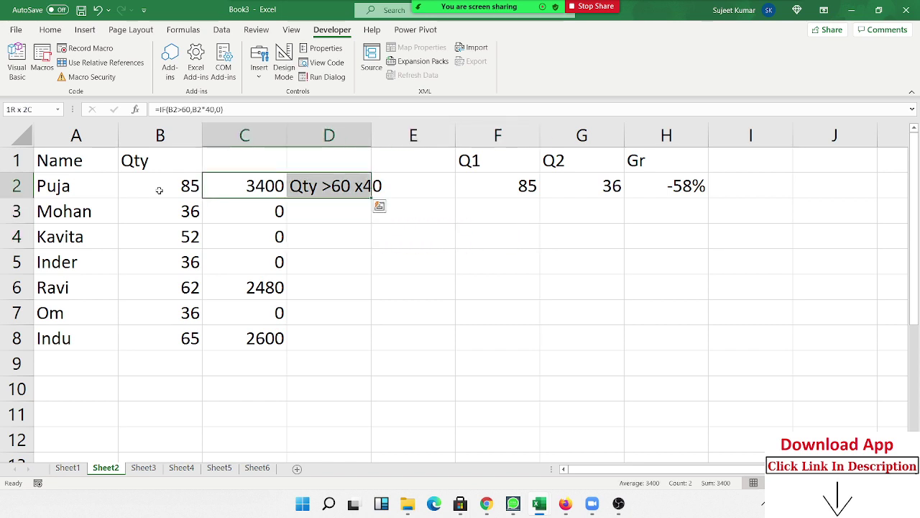
pyautogui.hotkey('ctrl', 'shift', 'Down')
pyautogui.press('Delete')
pyautogui.press('Right')
pyautogui.press('Right')
pyautogui.press('Right')
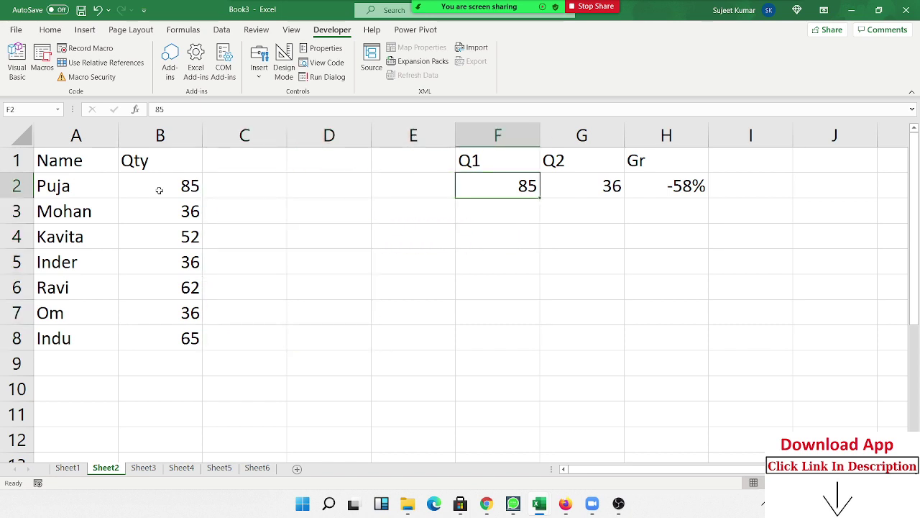
pyautogui.press('Up')
pyautogui.hotkey('ctrl', 'shift', 'Right')
pyautogui.hotkey('shift', 'Down')
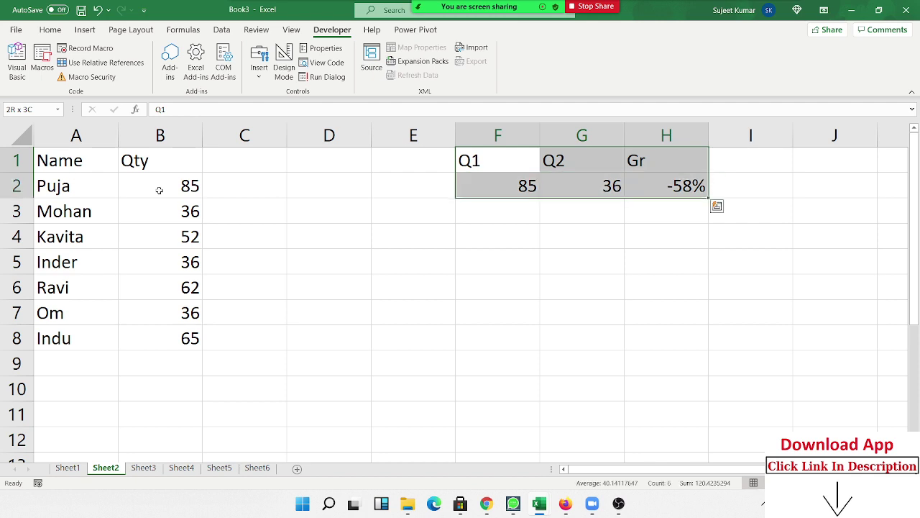
pyautogui.press('Delete')
# Step: Write the note '>60 *40' in cell E2
pyautogui.press('Left')
pyautogui.hotkey('ctrl', 'Left')
pyautogui.hotkey('ctrl', 'Left')
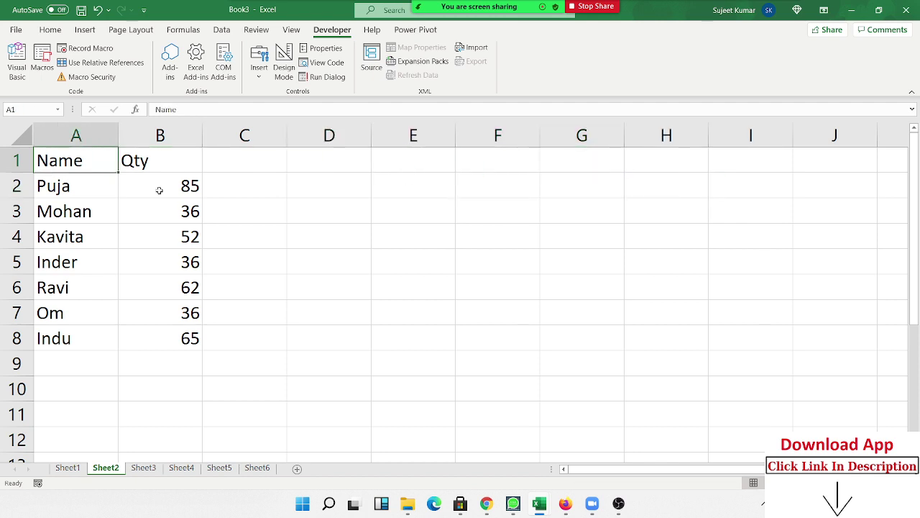
pyautogui.press('Right')
pyautogui.press('Right')
pyautogui.press('Right')
pyautogui.press('Right')
pyautogui.press('Down')
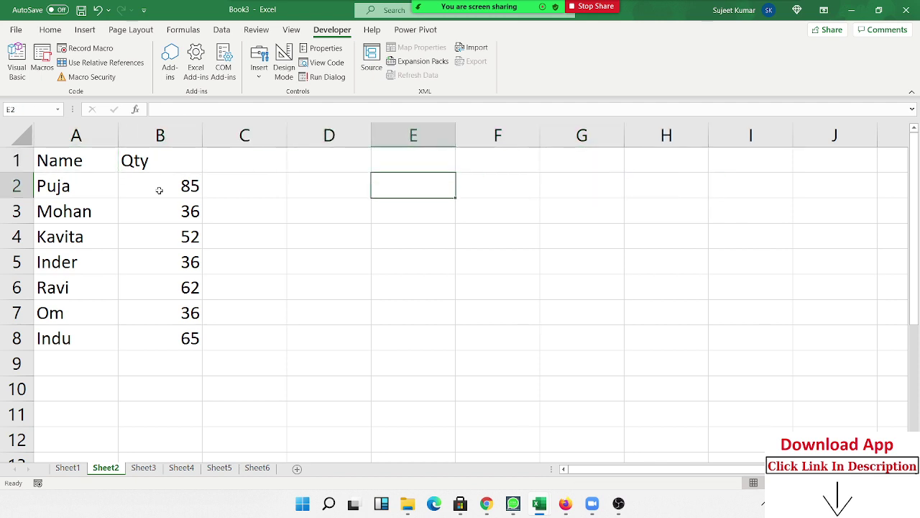
pyautogui.write('>')
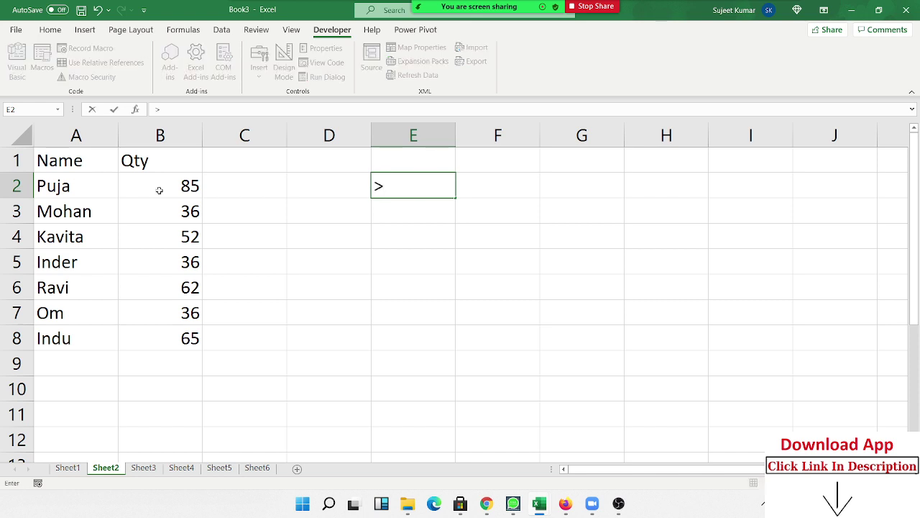
pyautogui.write('60')
pyautogui.write(' *0')
pyautogui.press('BackSpace')
pyautogui.press('BackSpace')
pyautogui.write('40')
pyautogui.press('Return')
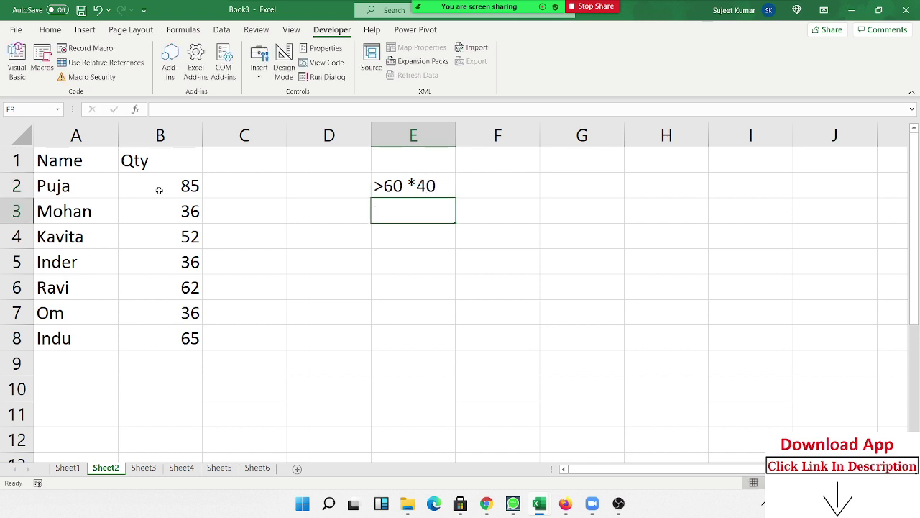
# Step: Select cell C2 beside the first quantity, ready for a formula
pyautogui.press('Left')
pyautogui.press('Left')
pyautogui.press('Up')
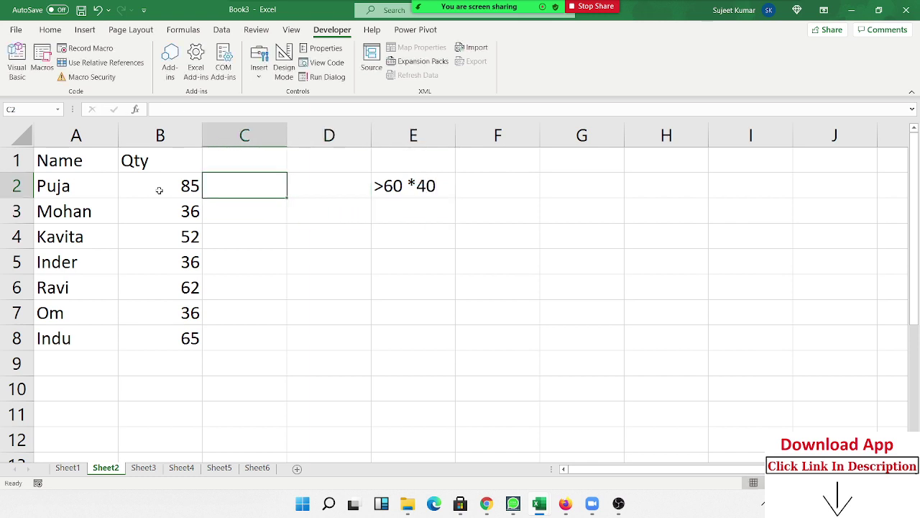
pyautogui.press('Left')
pyautogui.press('Left')
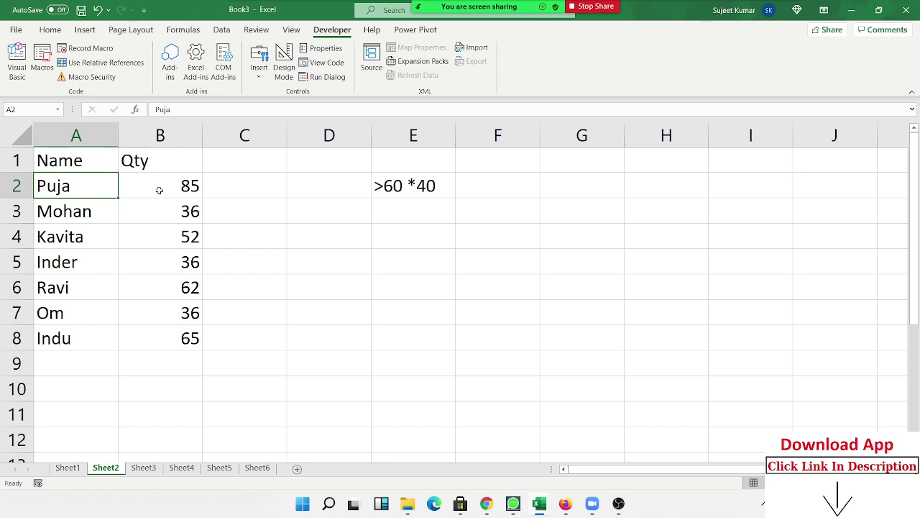
pyautogui.click(158, 190)
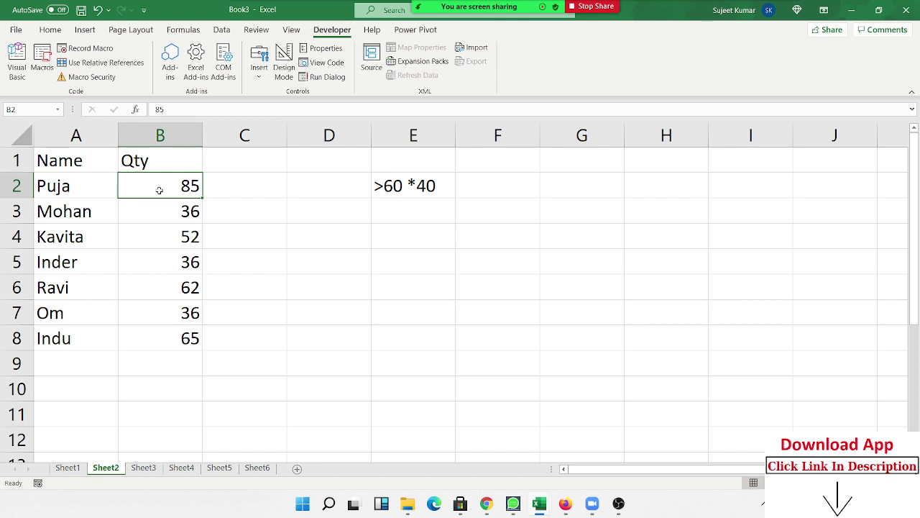
pyautogui.press('Right')
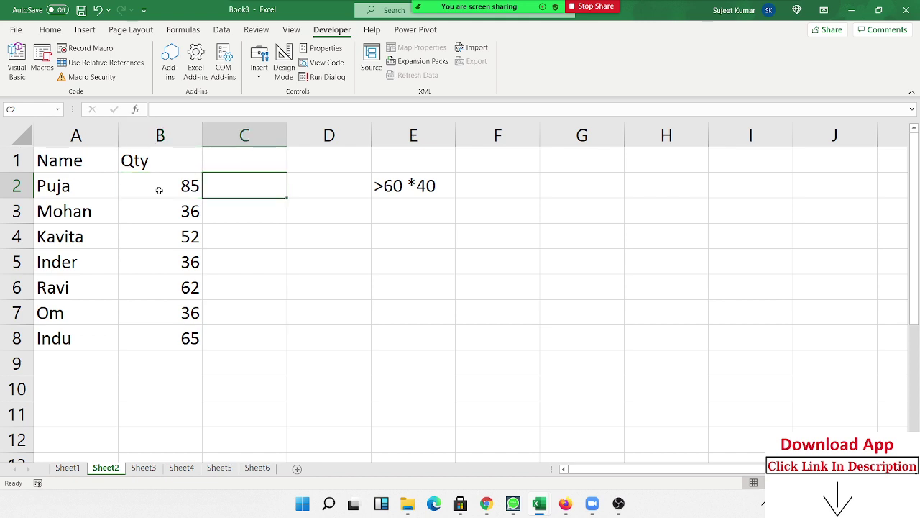
# Step: Enter =IF(B2>60,B2*40,0) in C2 and fill it down to C8
pyautogui.write('=if')
pyautogui.press('Tab')
pyautogui.click(159, 190)
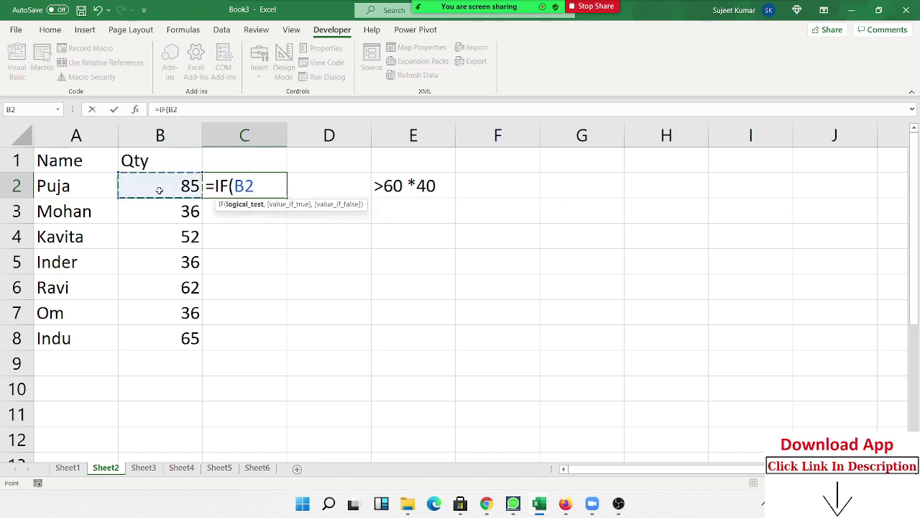
pyautogui.write('>60')
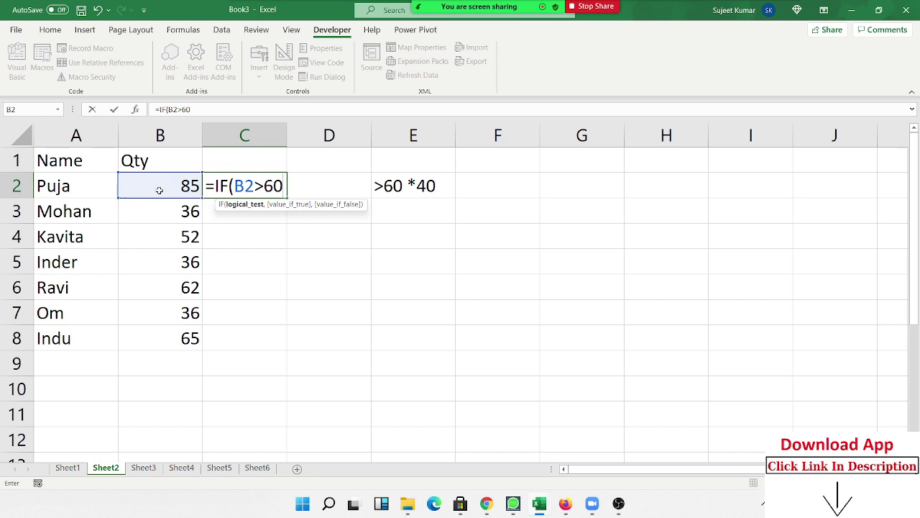
pyautogui.write(',')
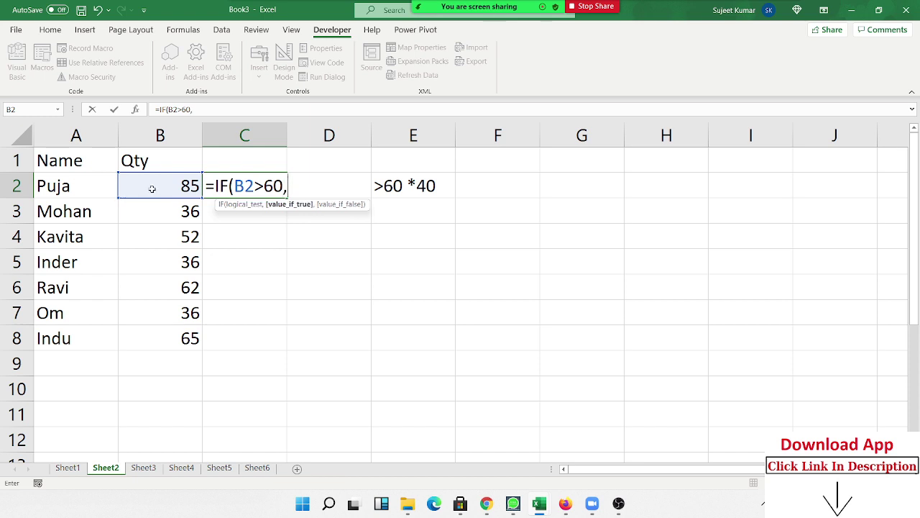
pyautogui.click(153, 188)
pyautogui.write('*')
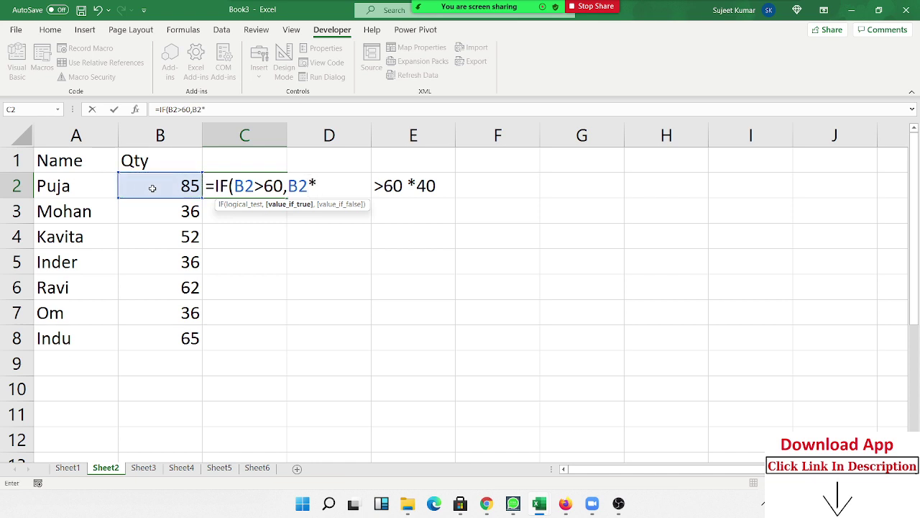
pyautogui.write('40,')
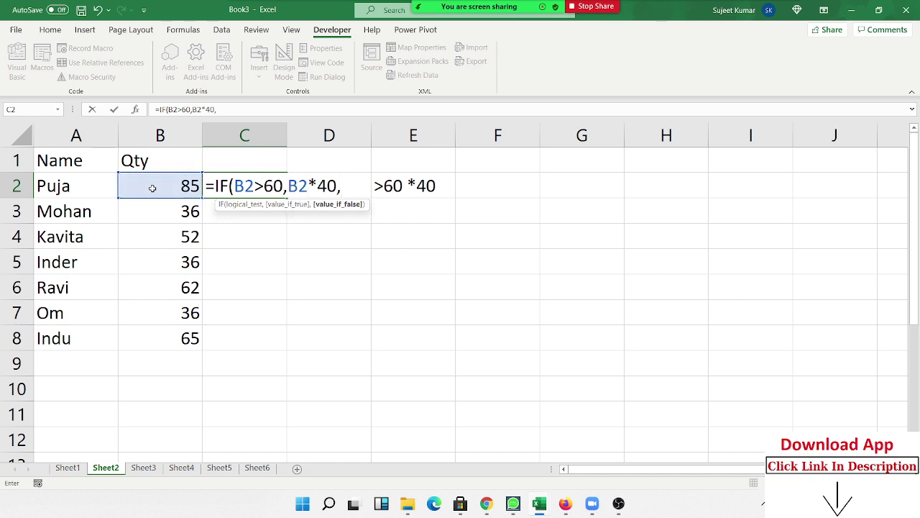
pyautogui.write('0')
pyautogui.press('Return')
pyautogui.press('Up')
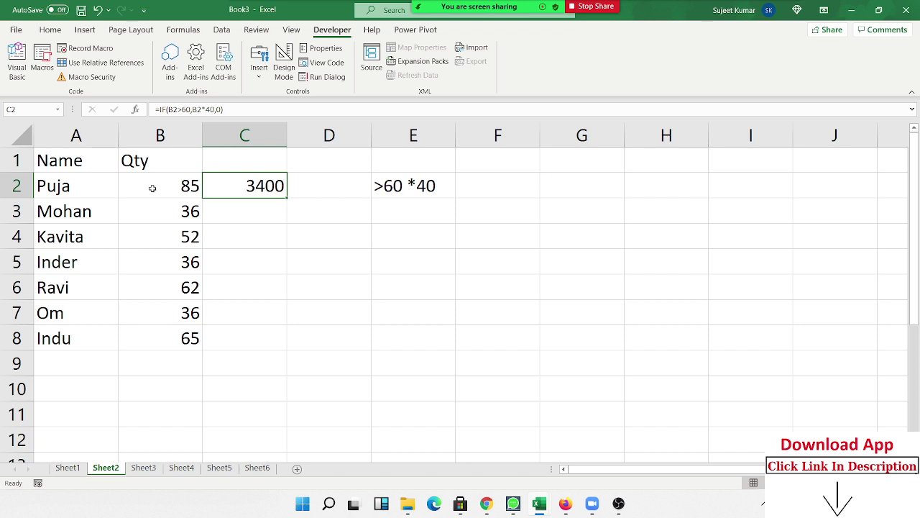
pyautogui.moveTo(286, 198); pyautogui.dragTo(286, 198)
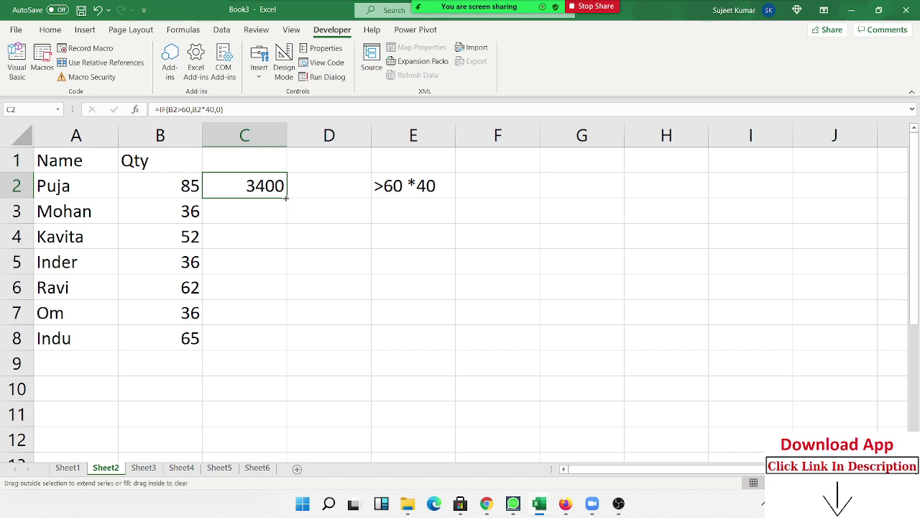
pyautogui.doubleClick(286, 198)
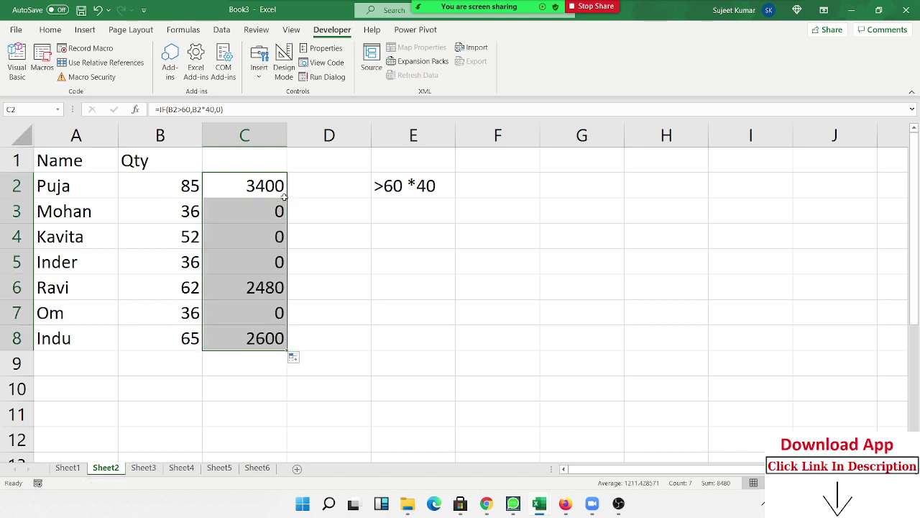
pyautogui.doubleClick(274, 187)
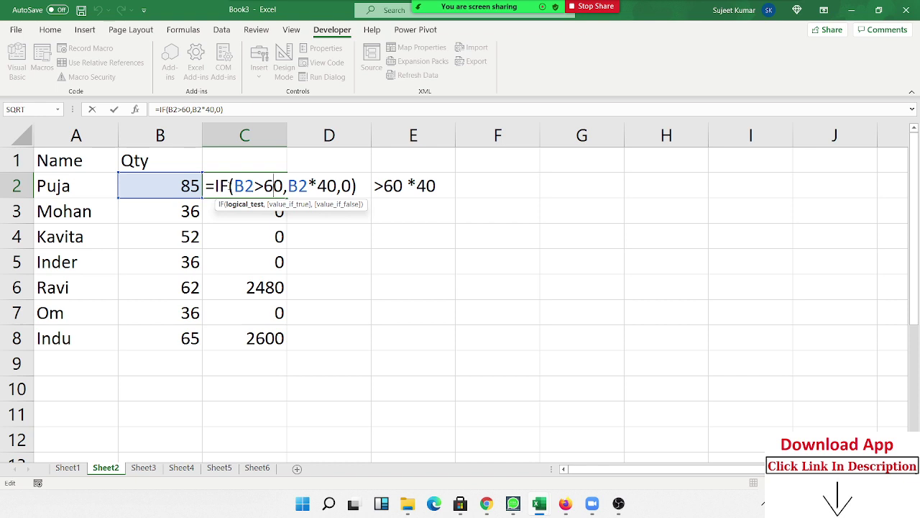
pyautogui.moveTo(228, 186); pyautogui.dragTo(338, 187)
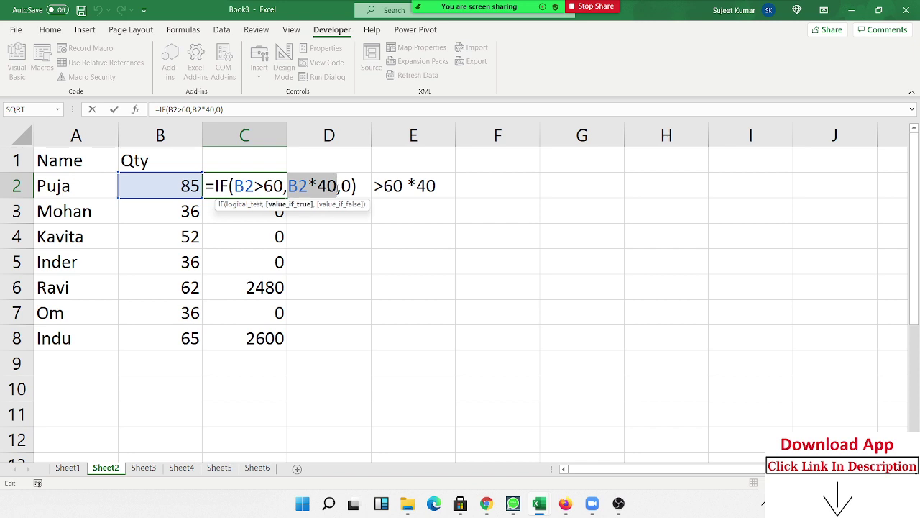
pyautogui.moveTo(341, 186); pyautogui.dragTo(352, 186)
pyautogui.click(352, 186)
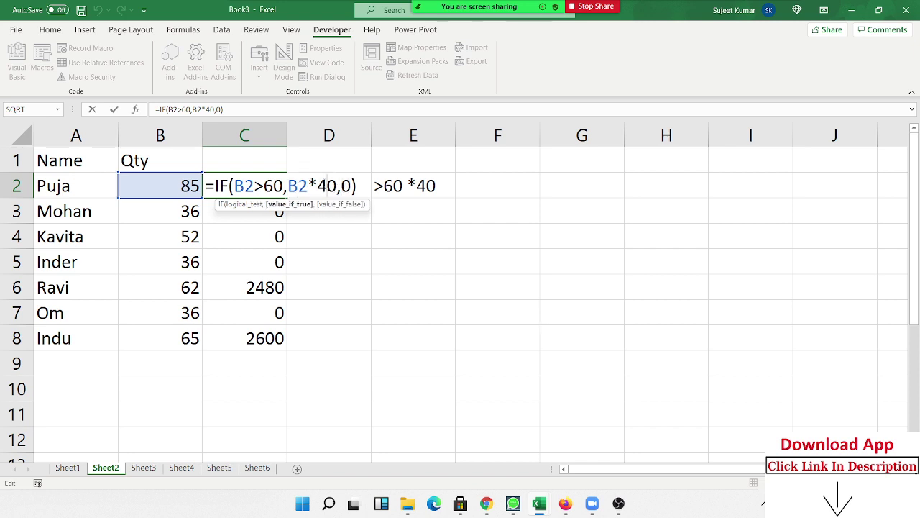
pyautogui.press('Return')
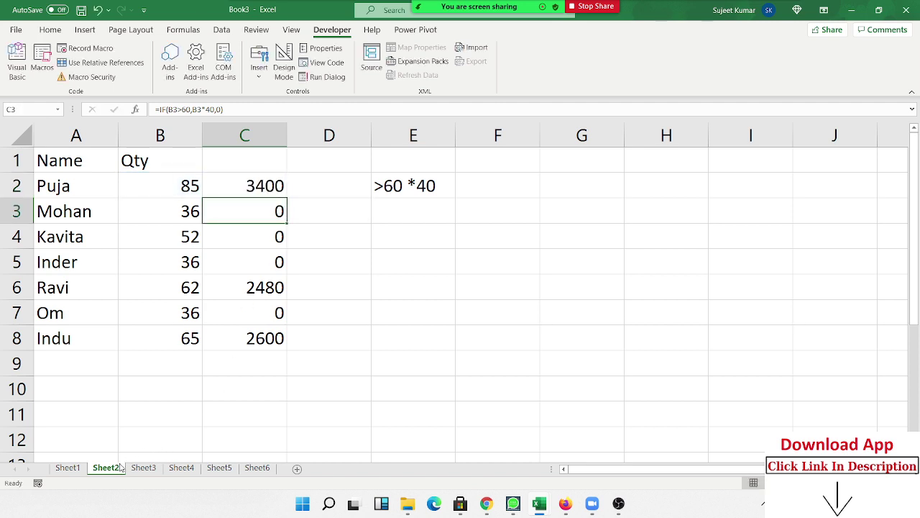
pyautogui.click(72, 471)
pyautogui.doubleClick(172, 187)
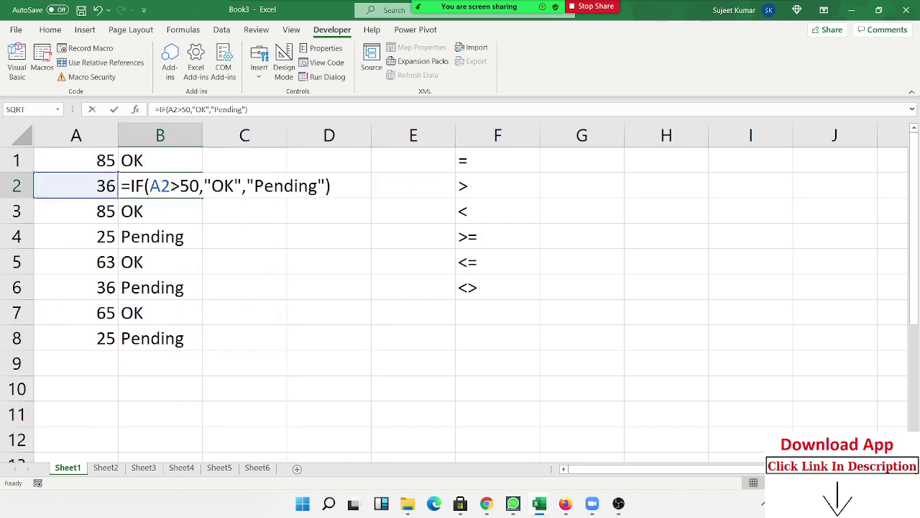
pyautogui.moveTo(204, 185); pyautogui.dragTo(240, 185)
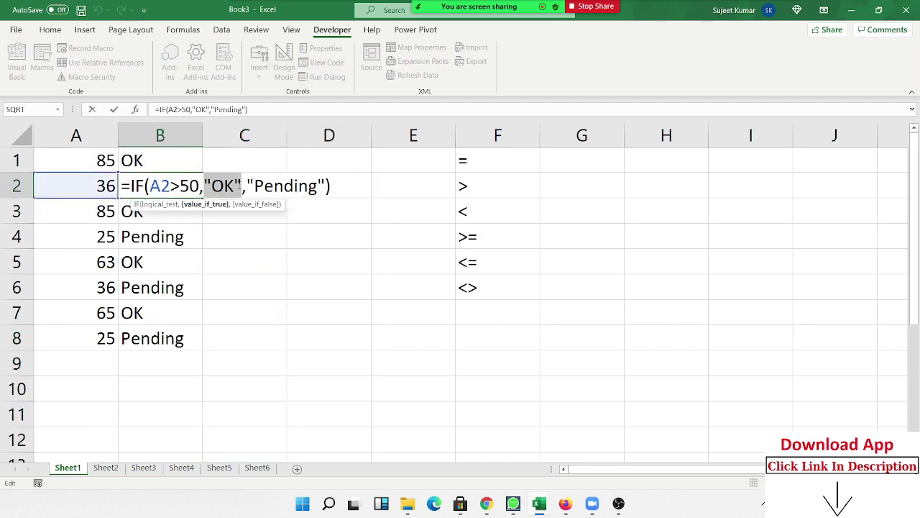
pyautogui.doubleClick(272, 184)
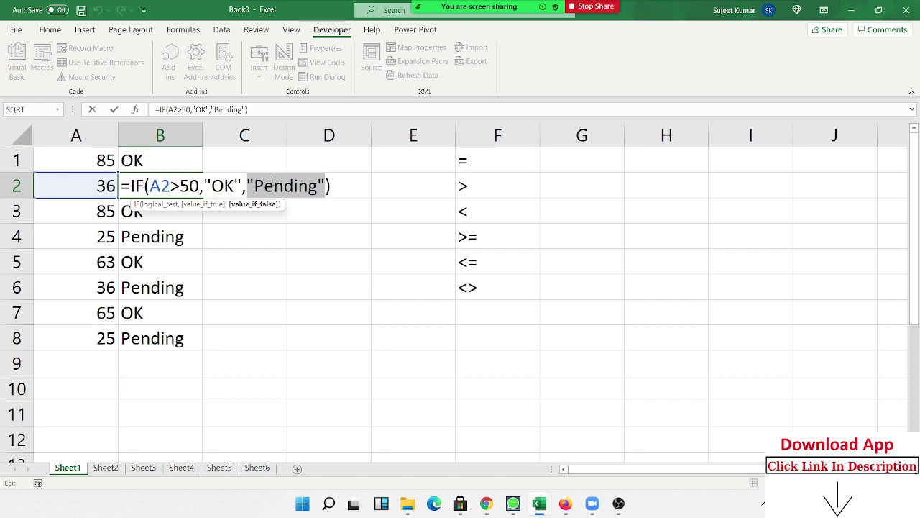
pyautogui.hotkey('ctrl', 'Return')
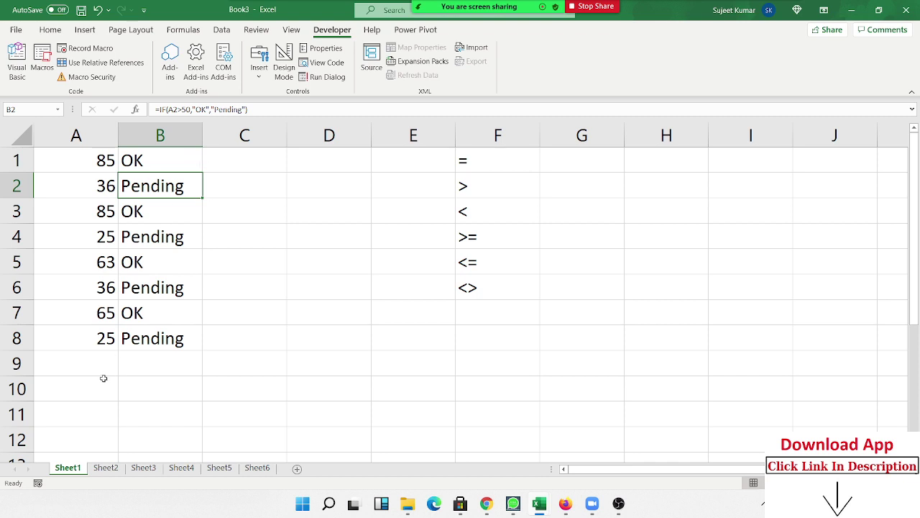
pyautogui.click(96, 471)
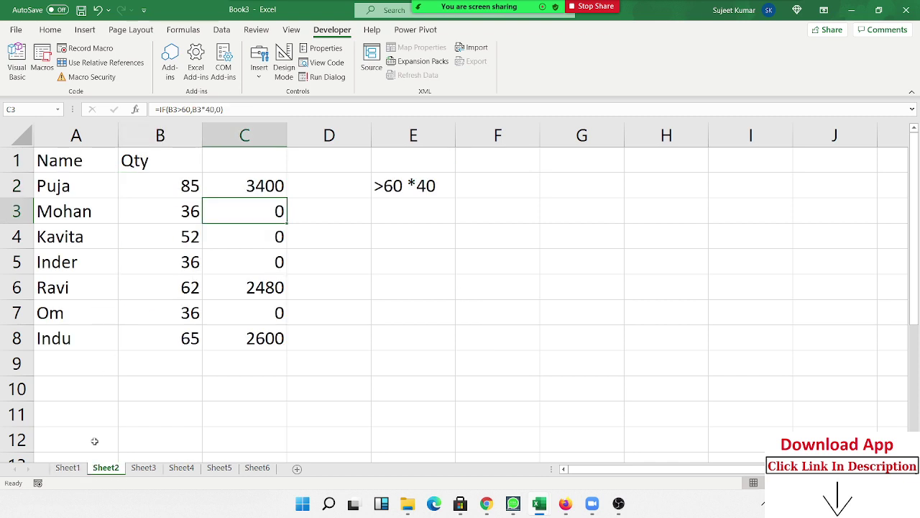
# Step: Inspect C3's formula without changing it, then switch to Sheet1
pyautogui.doubleClick(250, 213)
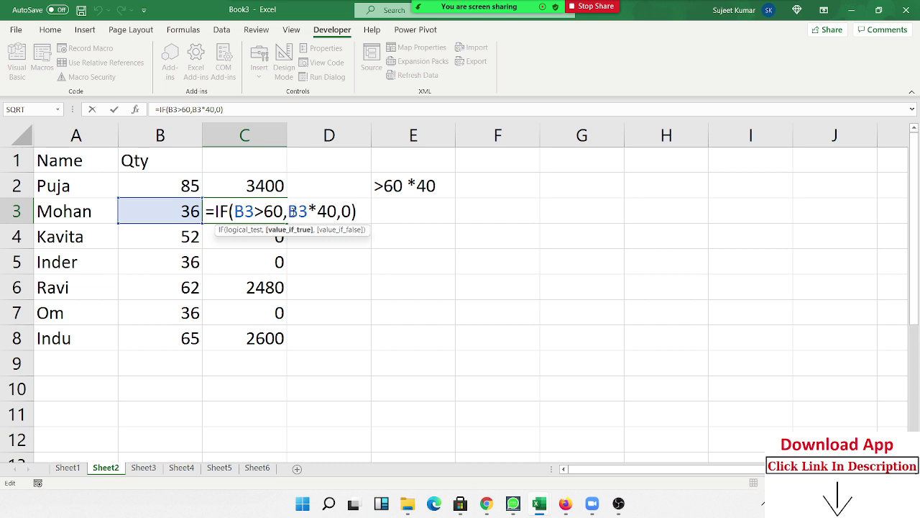
pyautogui.write('"')
pyautogui.press('Right')
pyautogui.press('Right')
pyautogui.press('Right')
pyautogui.press('Right')
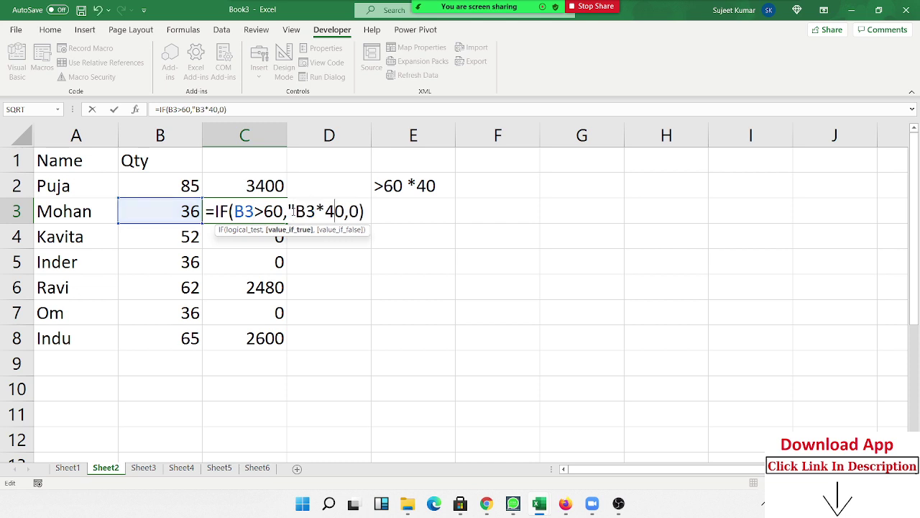
pyautogui.press('Right')
pyautogui.press('Escape')
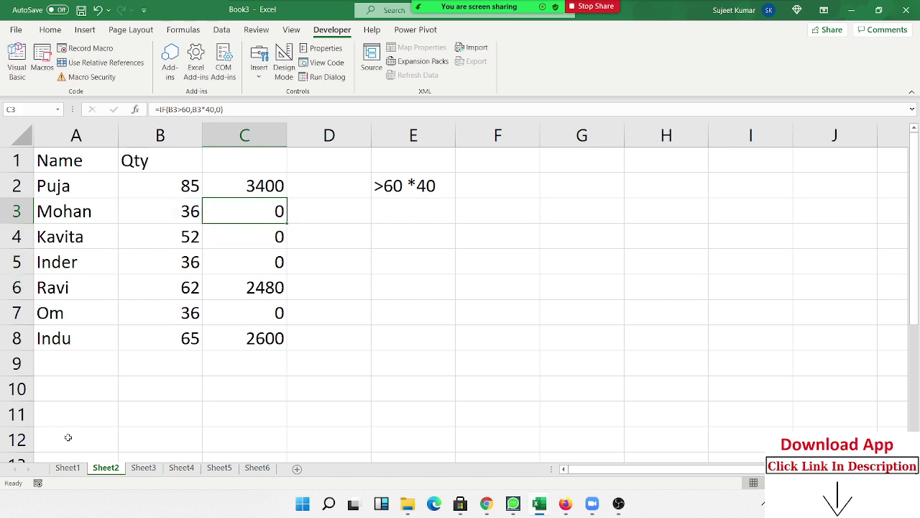
pyautogui.click(67, 467)
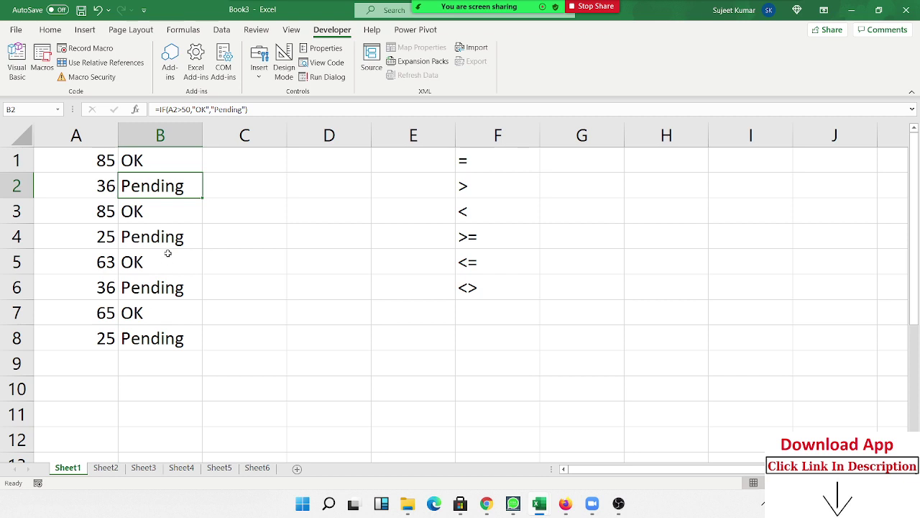
# Step: Start an Equal To 'ok' highlight rule on B1:B8, cancel it, and return to Sheet2
pyautogui.moveTo(135, 342); pyautogui.dragTo(158, 162)
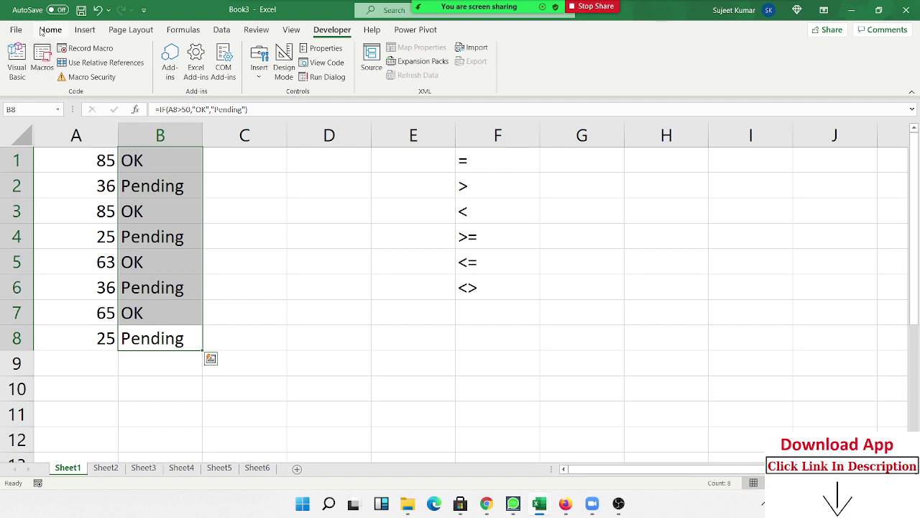
pyautogui.click(41, 30)
pyautogui.click(525, 74)
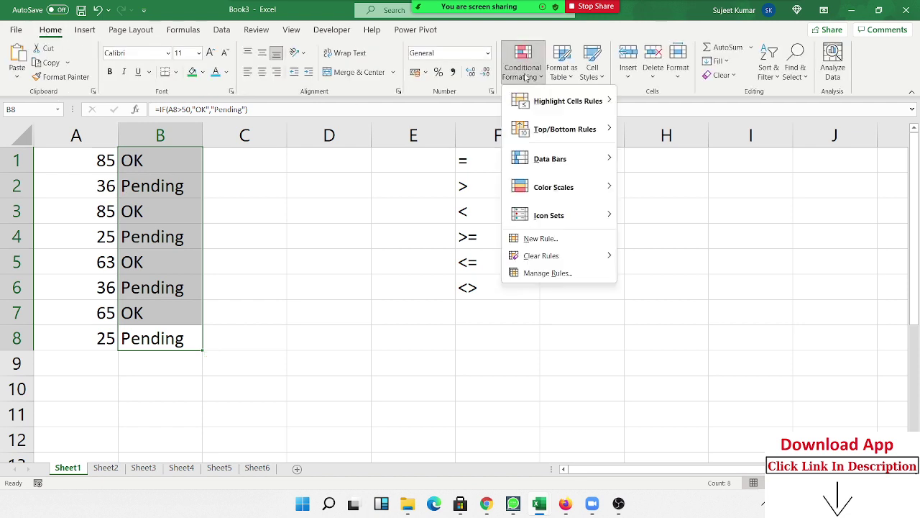
pyautogui.moveTo(568, 101)
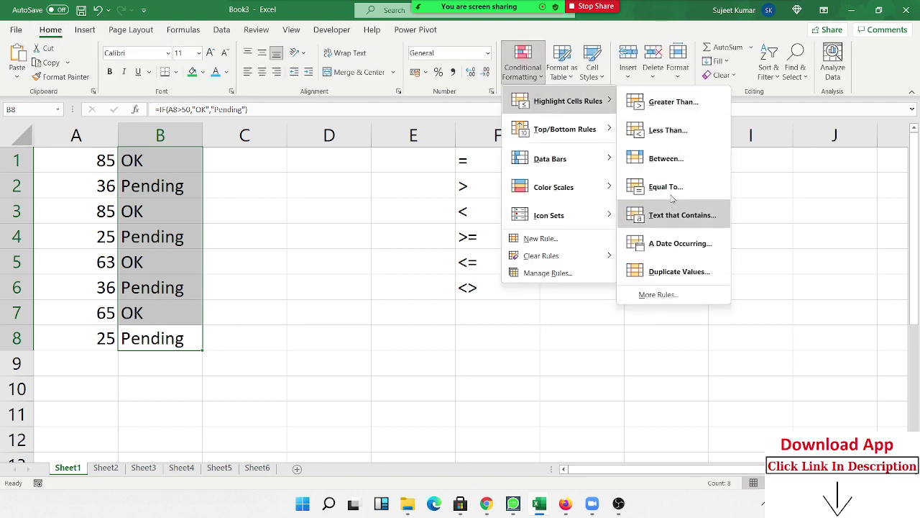
pyautogui.click(671, 191)
pyautogui.write('ok')
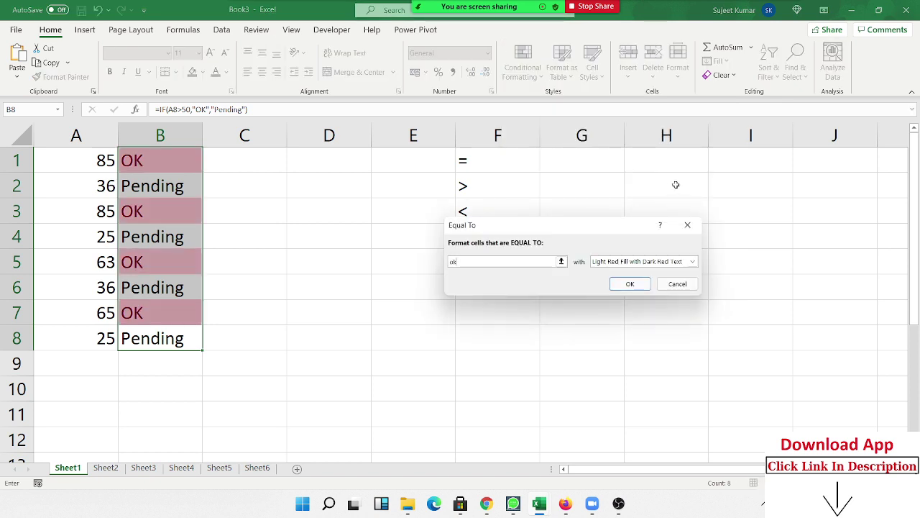
pyautogui.press('Escape')
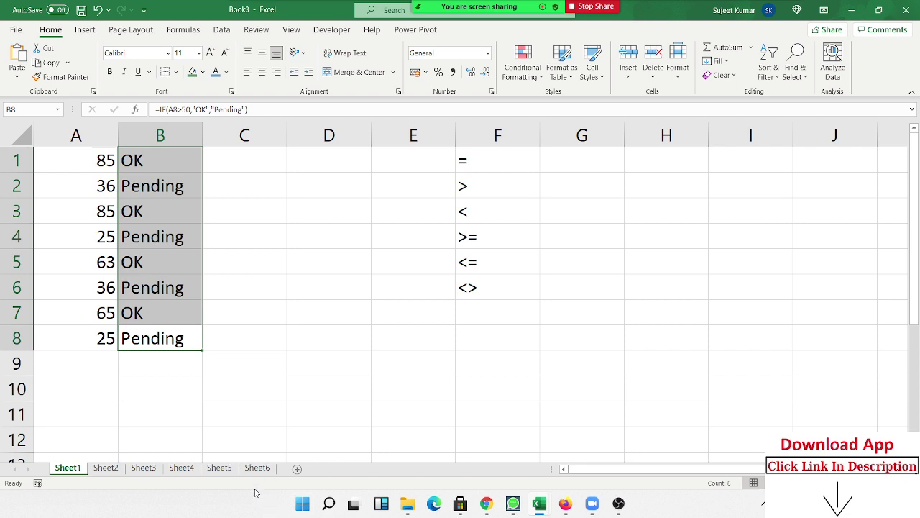
pyautogui.click(113, 467)
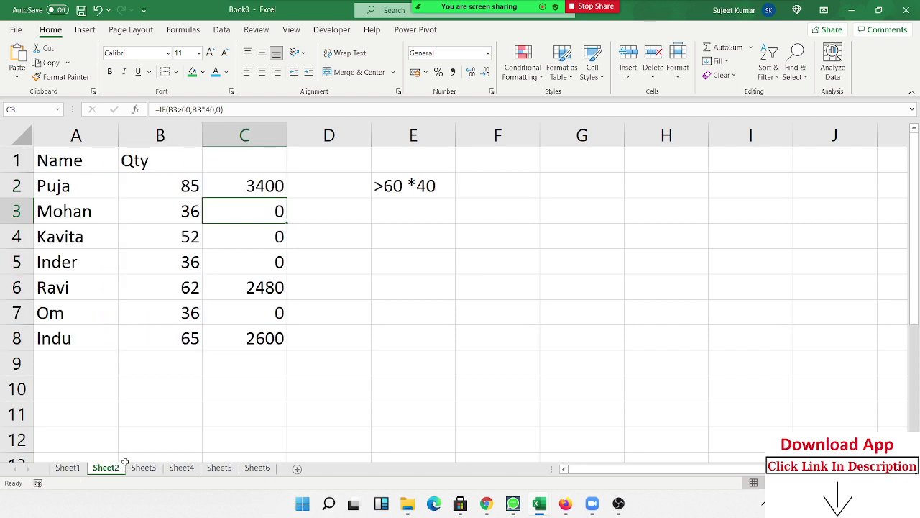
# Step: Check C6's IF formula, then clear the Result cells C2:C8 on Sheet3
pyautogui.doubleClick(231, 284)
pyautogui.press('Escape')
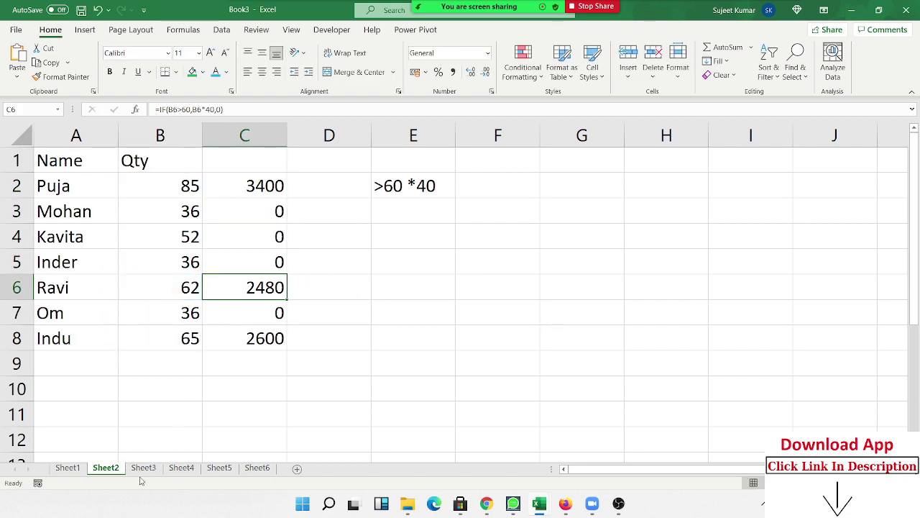
pyautogui.click(143, 468)
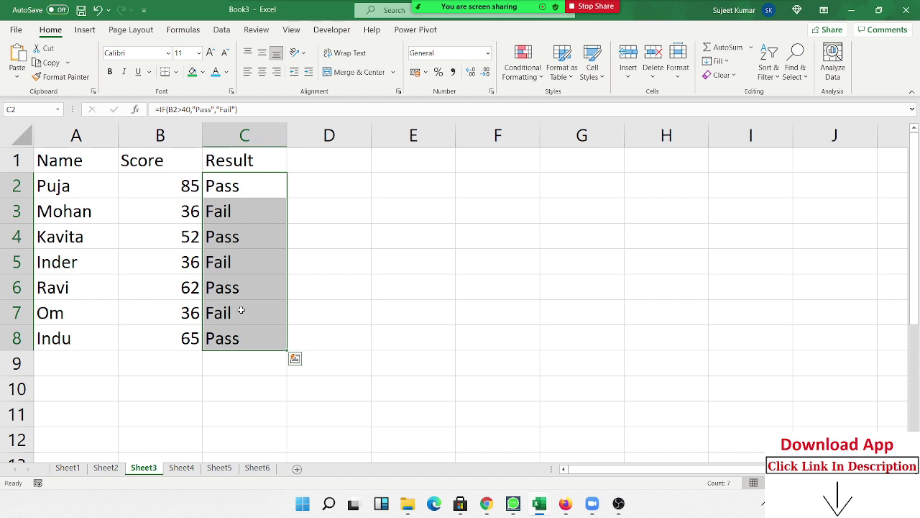
pyautogui.press('Delete')
# Step: Move through the scores to cell C2 for the first result
pyautogui.press('Left')
pyautogui.press('Left')
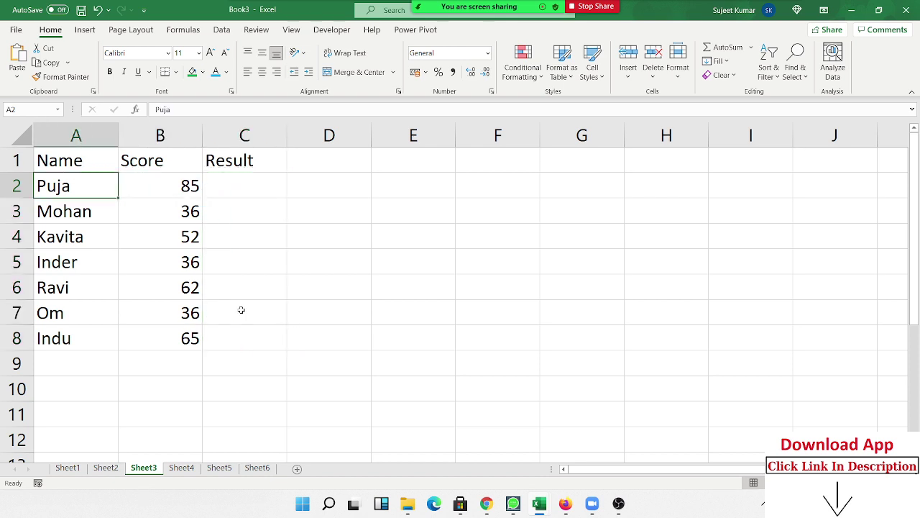
pyautogui.hotkey('ctrl', 'Down')
pyautogui.press('Right')
pyautogui.press('Up')
pyautogui.hotkey('ctrl', 'Up')
pyautogui.press('Down')
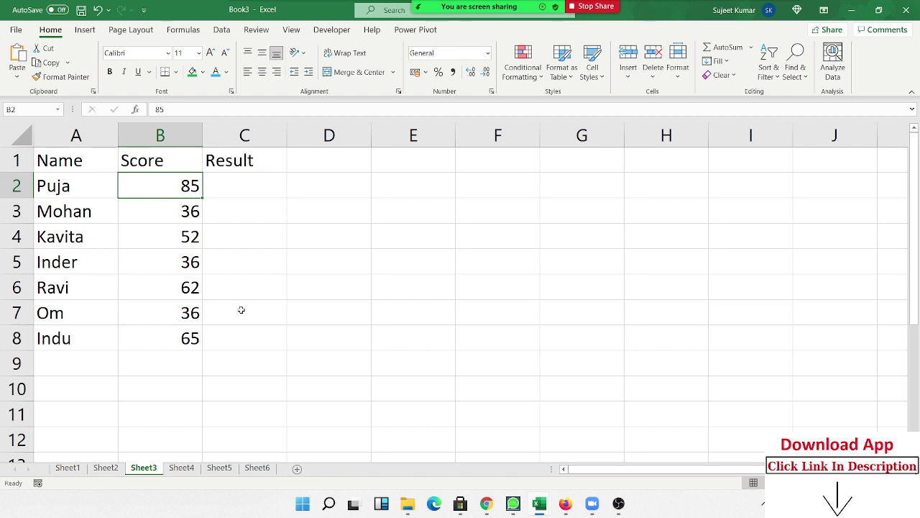
pyautogui.press('Right')
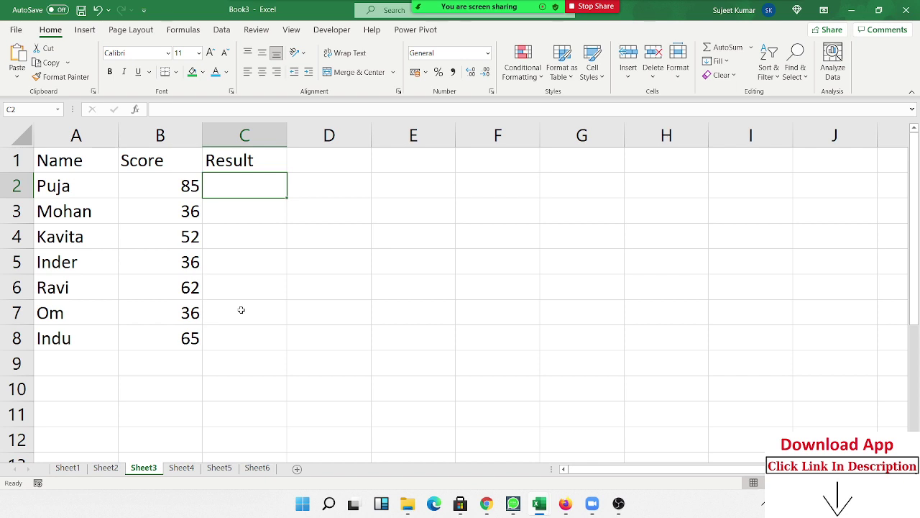
# Step: Enter =IF(B2>=30,"Pass","Fail") in C2 and fill it down to C8
pyautogui.write('=')
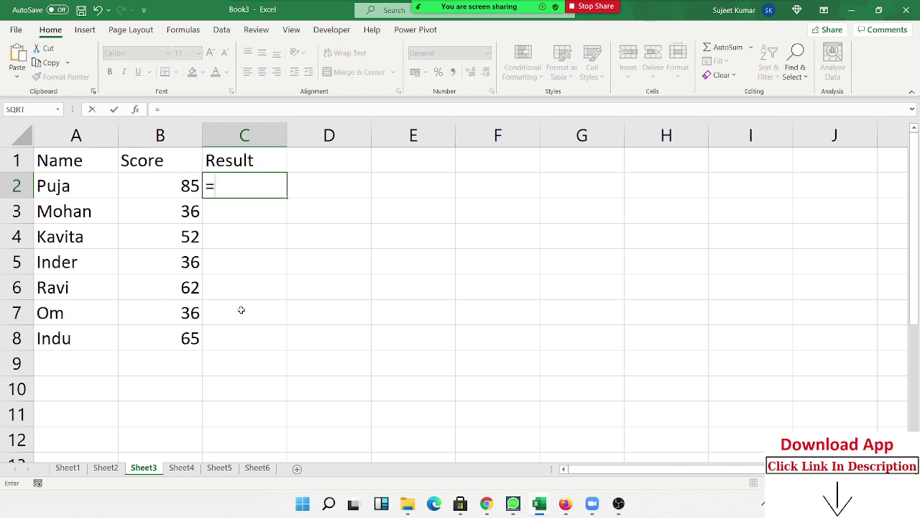
pyautogui.write('if')
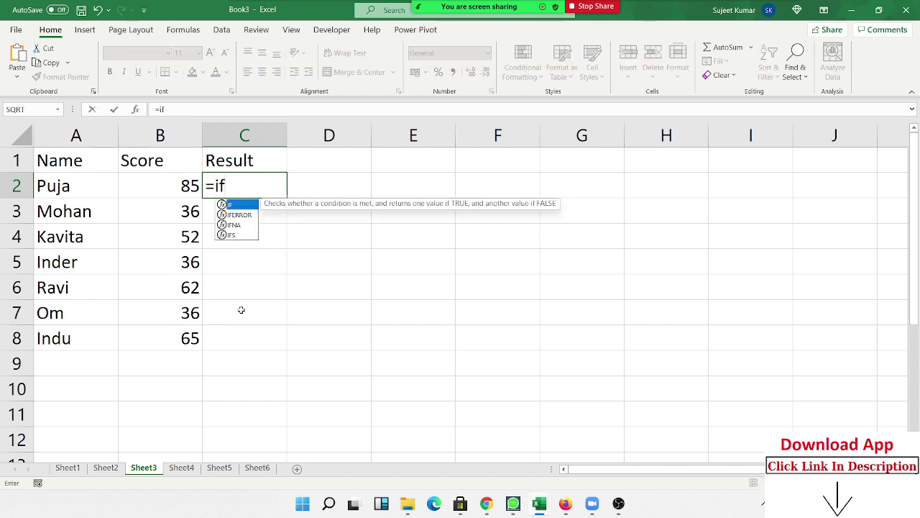
pyautogui.press('Tab')
pyautogui.click(188, 187)
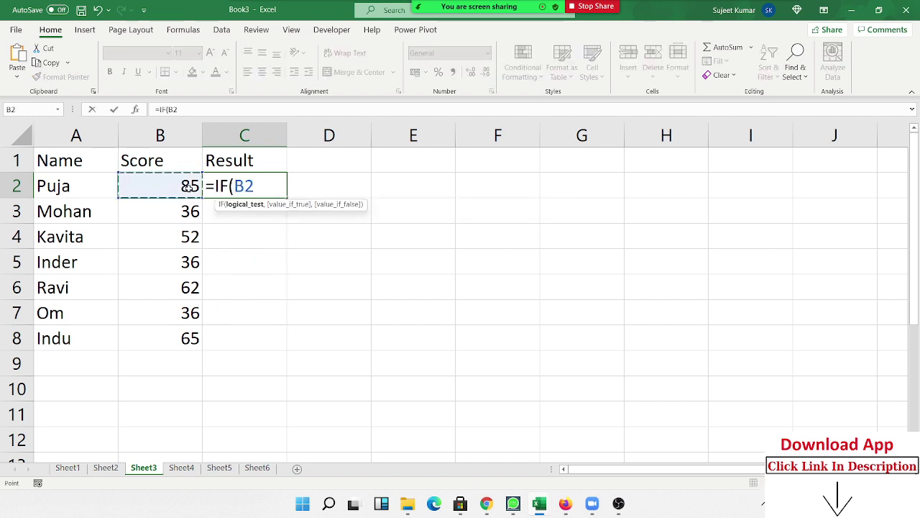
pyautogui.write('>')
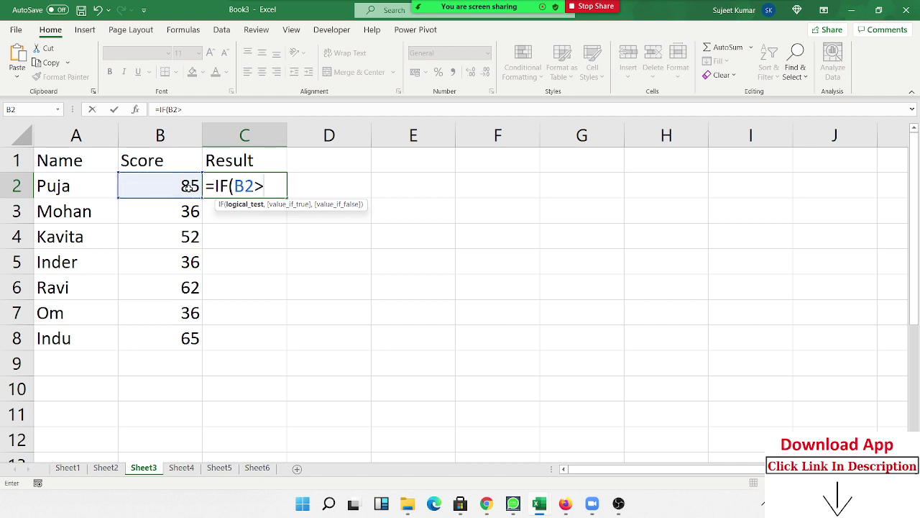
pyautogui.write('=3')
pyautogui.write('0')
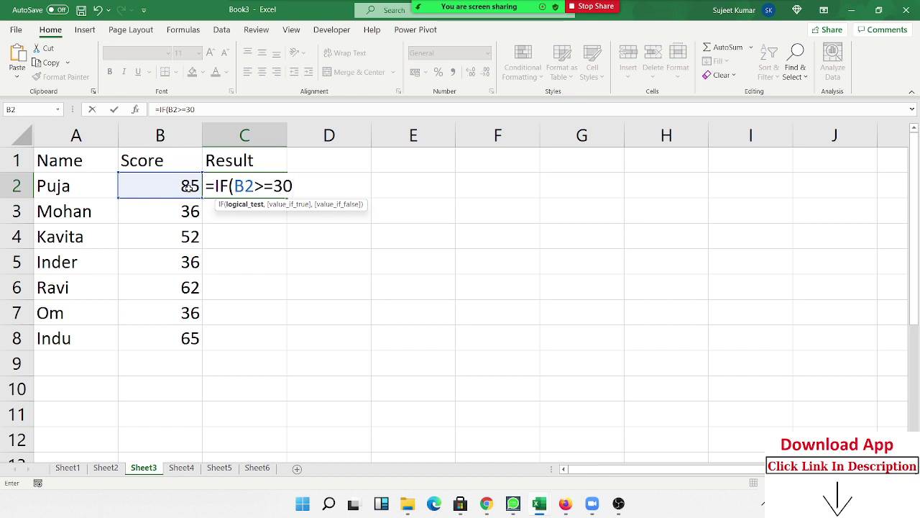
pyautogui.write(',"')
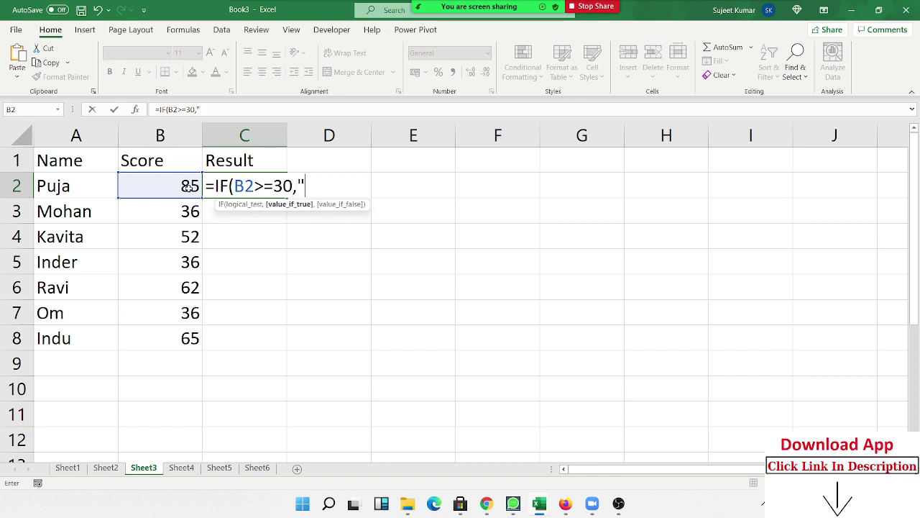
pyautogui.write('Pass"')
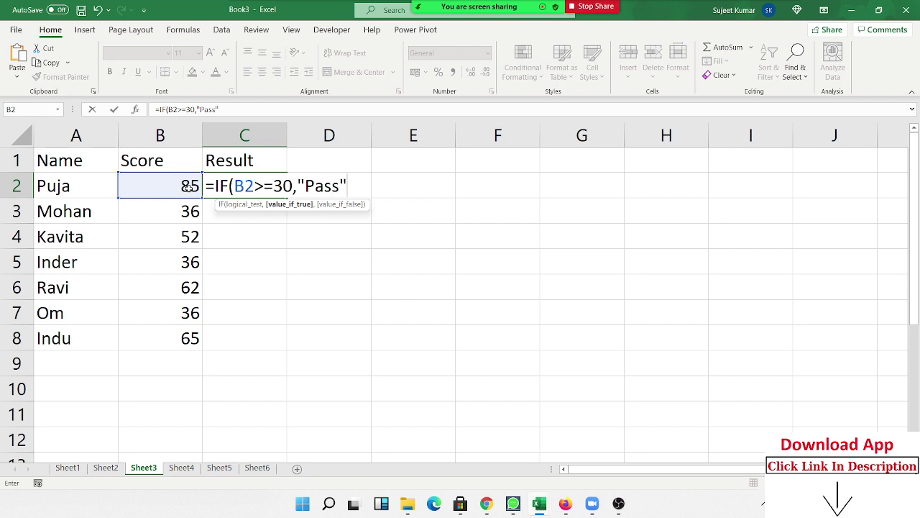
pyautogui.write(',"Fa')
pyautogui.write('il')
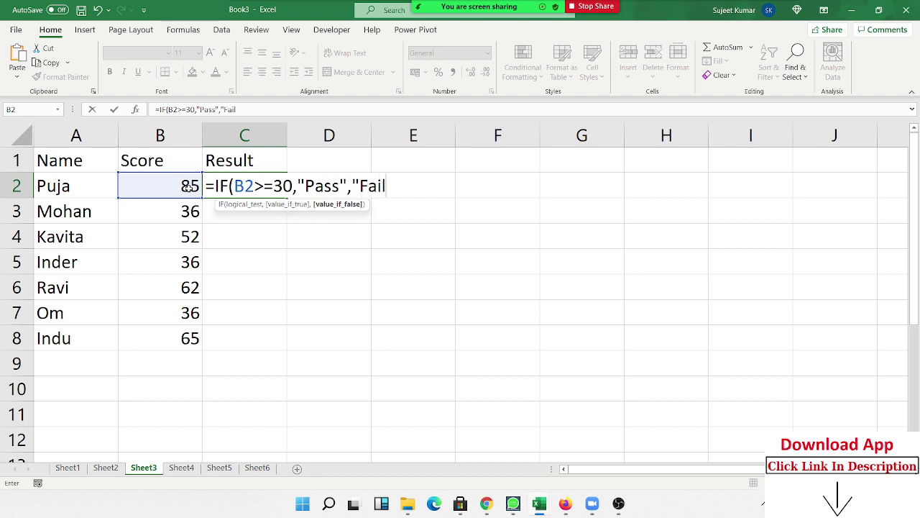
pyautogui.write('")')
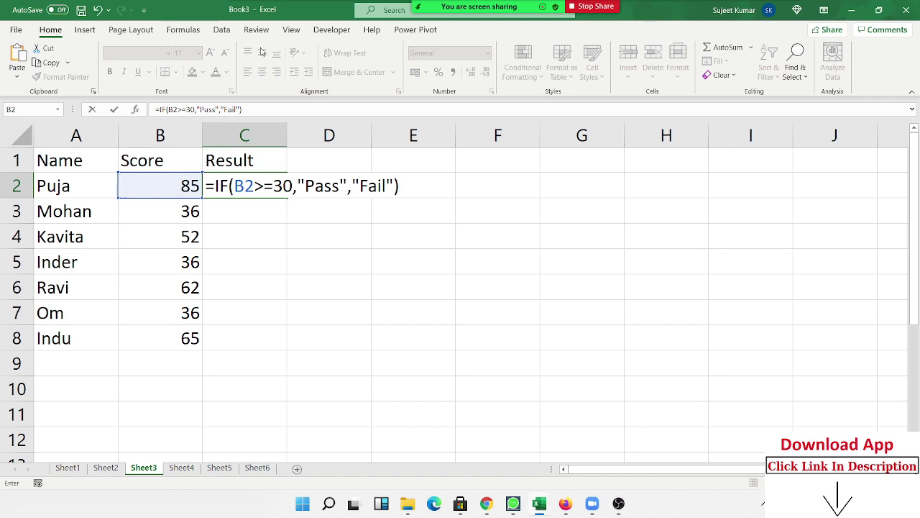
pyautogui.press('Return')
pyautogui.click(283, 193)
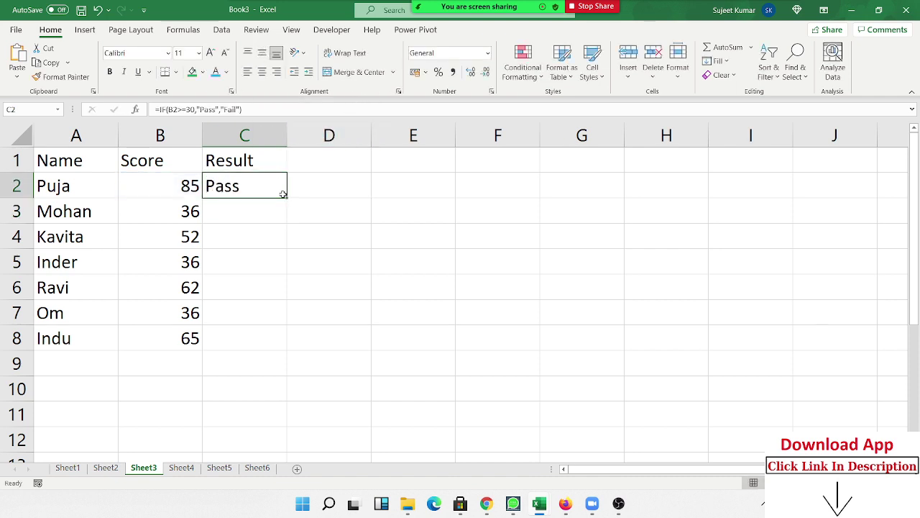
pyautogui.doubleClick(283, 194)
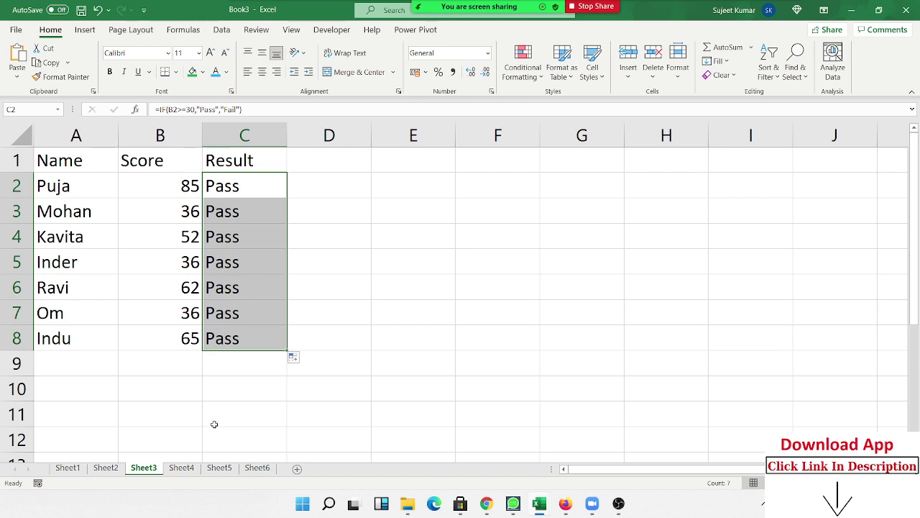
pyautogui.click(185, 470)
# Step: Clear the serial numbers in column A and the names and addresses in B2:C8
pyautogui.click(223, 294)
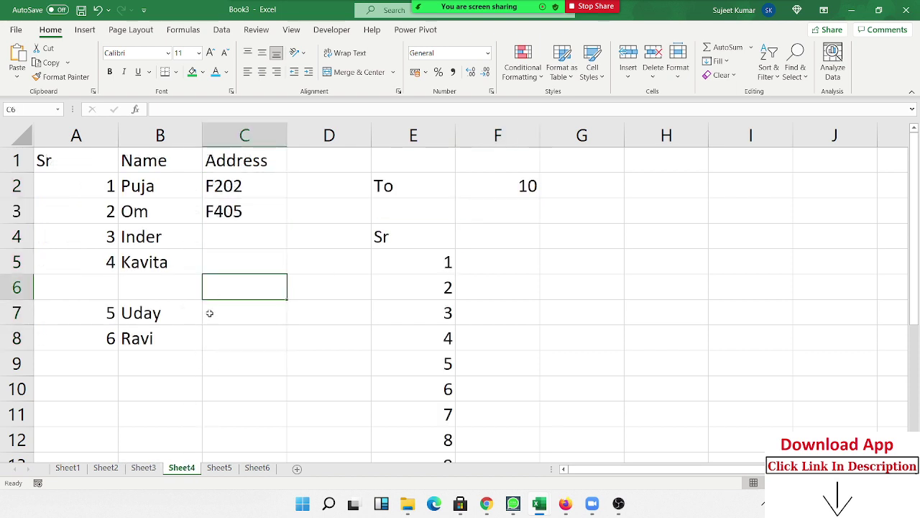
pyautogui.click(123, 236)
pyautogui.moveTo(91, 180); pyautogui.dragTo(111, 338)
pyautogui.press('Delete')
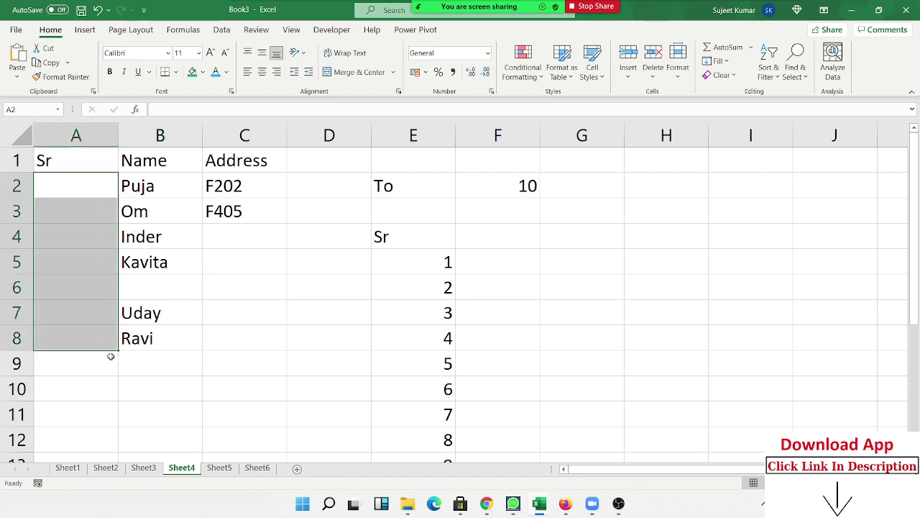
pyautogui.moveTo(147, 183); pyautogui.dragTo(160, 237)
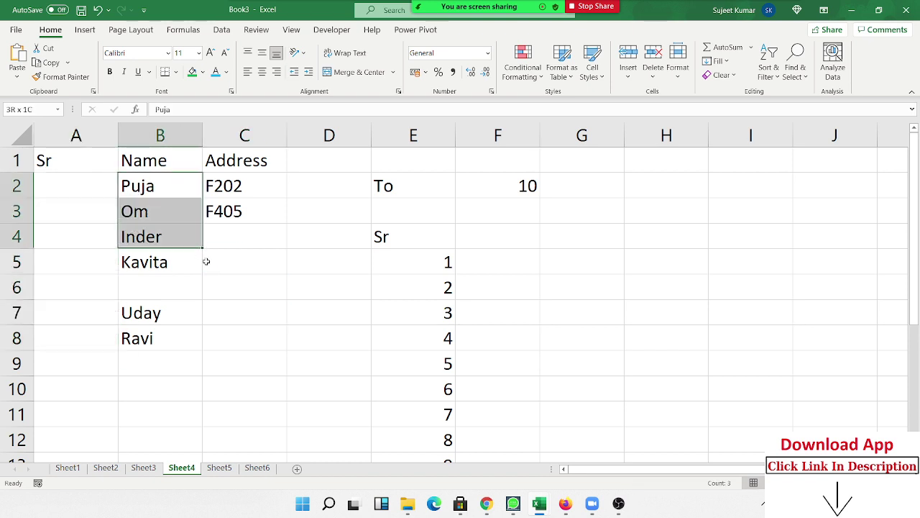
pyautogui.moveTo(205, 261); pyautogui.dragTo(231, 341)
pyautogui.press('Delete')
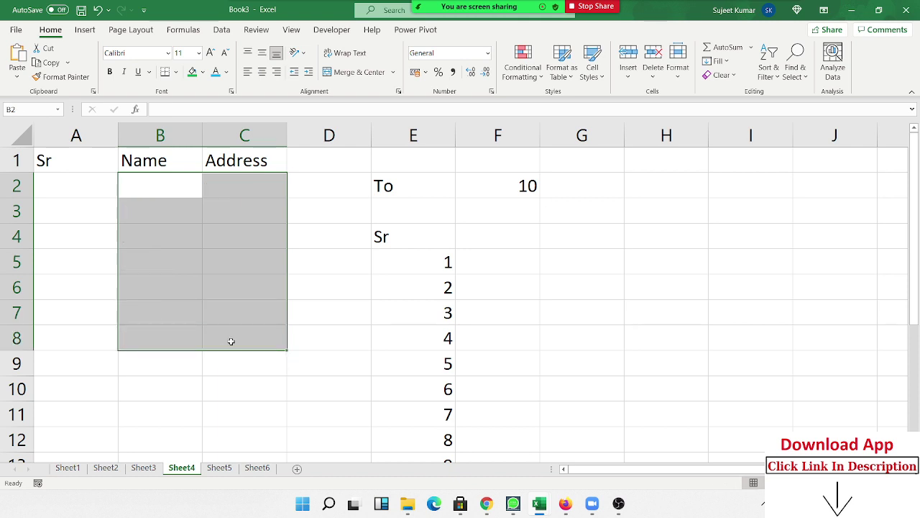
# Step: Fill row 2 with serial 1, a name and an address
pyautogui.press('Left')
pyautogui.write('1')
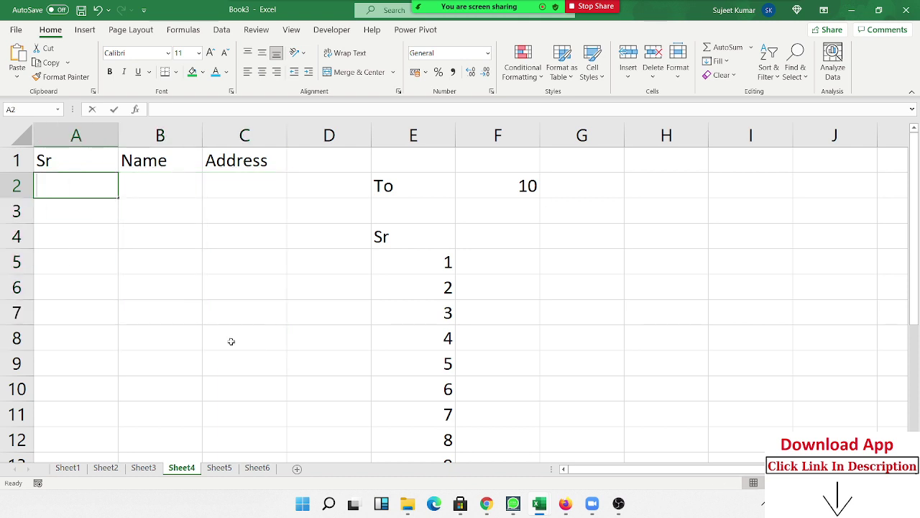
pyautogui.press('Tab')
pyautogui.write('Pi')
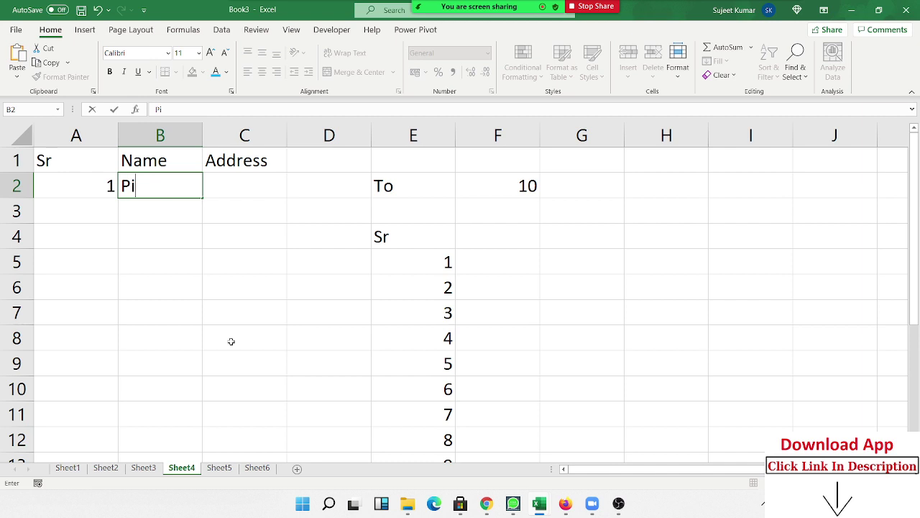
pyautogui.press('BackSpace')
pyautogui.write('uja')
pyautogui.press('Tab')
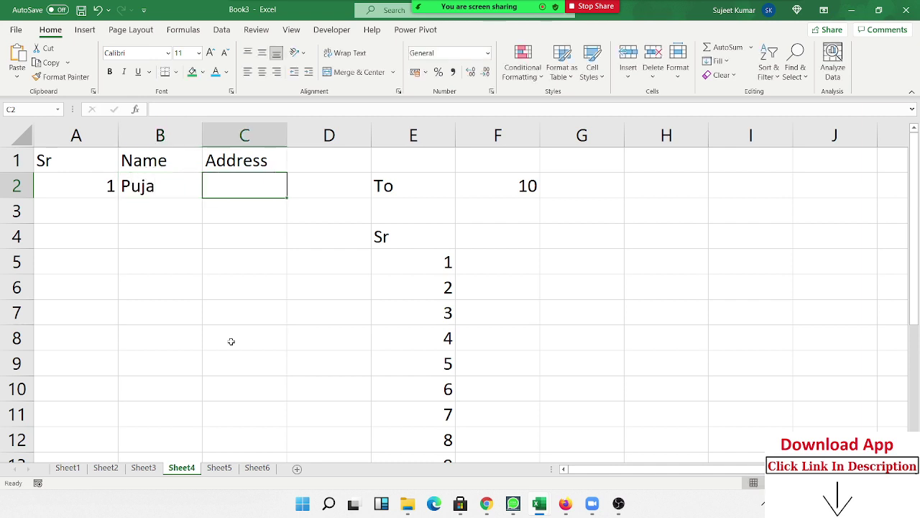
pyautogui.write('F202')
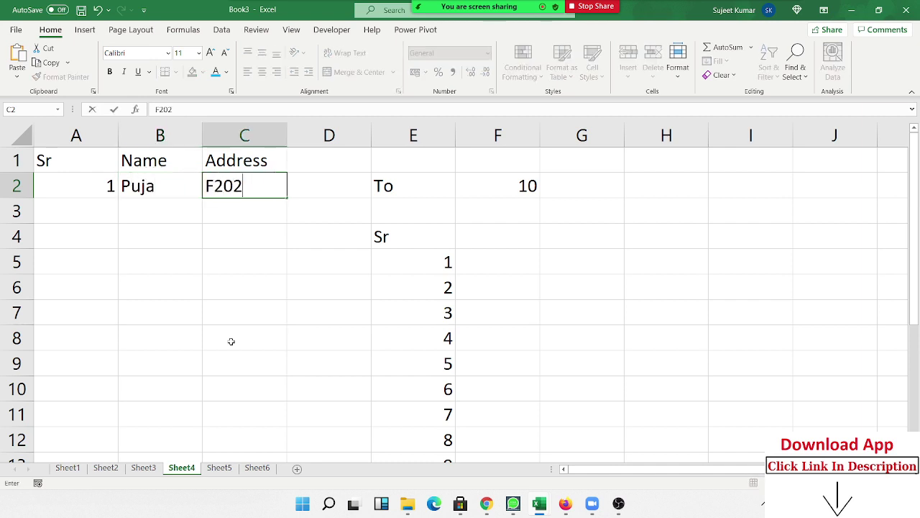
pyautogui.press('Return')
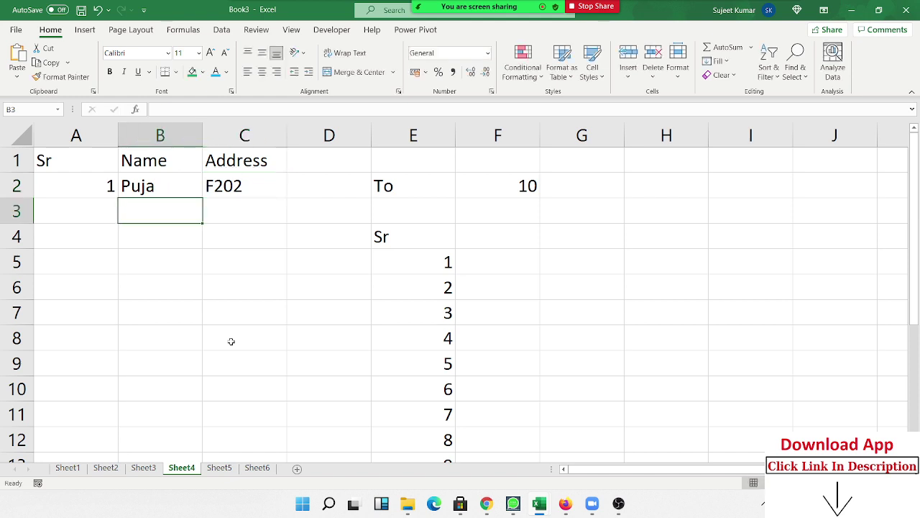
# Step: Clear the generated numbers 1–10 below the Sr heading in column E
pyautogui.click(432, 237)
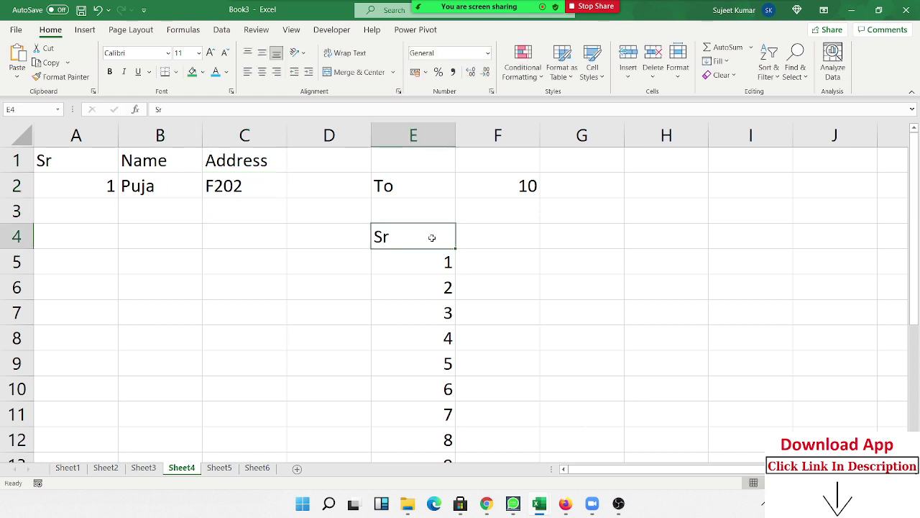
pyautogui.press('Down')
pyautogui.hotkey('ctrl', 'shift', 'Down')
pyautogui.press('Delete')
pyautogui.scroll(2, 431, 238)
pyautogui.click(432, 237)
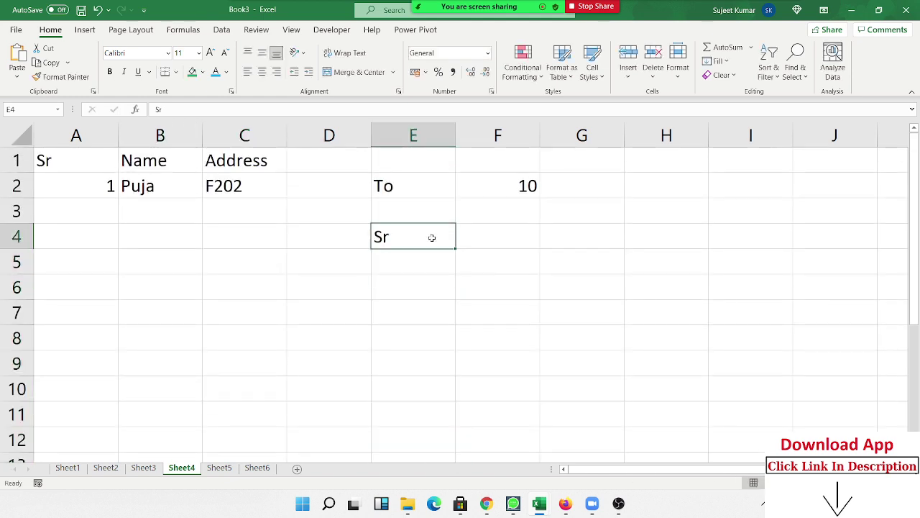
# Step: Add a second name in B3 and move to cell A3
pyautogui.press('Left')
pyautogui.press('Left')
pyautogui.press('Left')
pyautogui.press('Up')
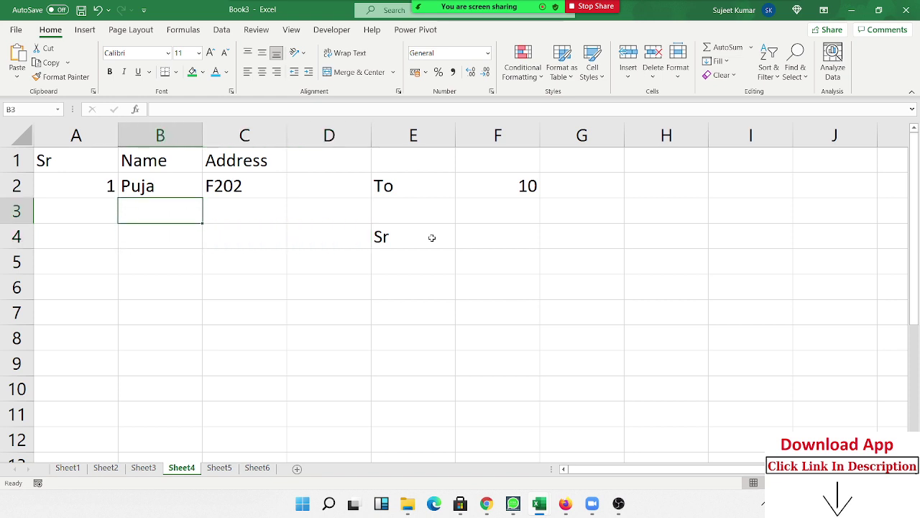
pyautogui.write('Om')
pyautogui.press('Return')
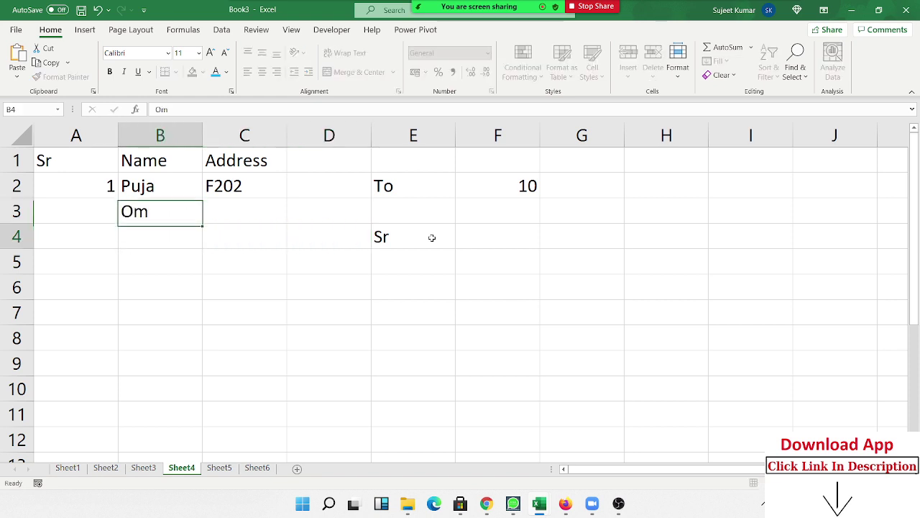
pyautogui.press('Up')
pyautogui.press('Left')
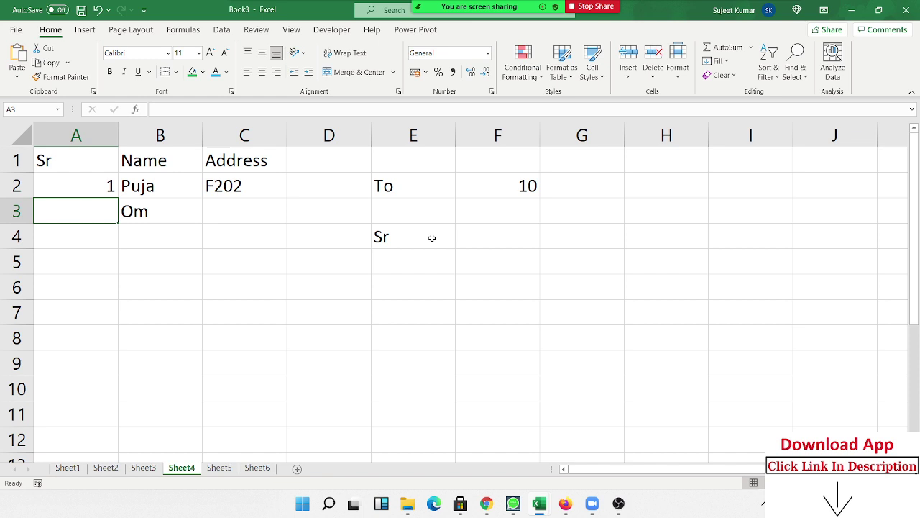
# Step: Enter =IF(B3>0,A2+1,"") in A3 to number the row when a name exists
pyautogui.write('=')
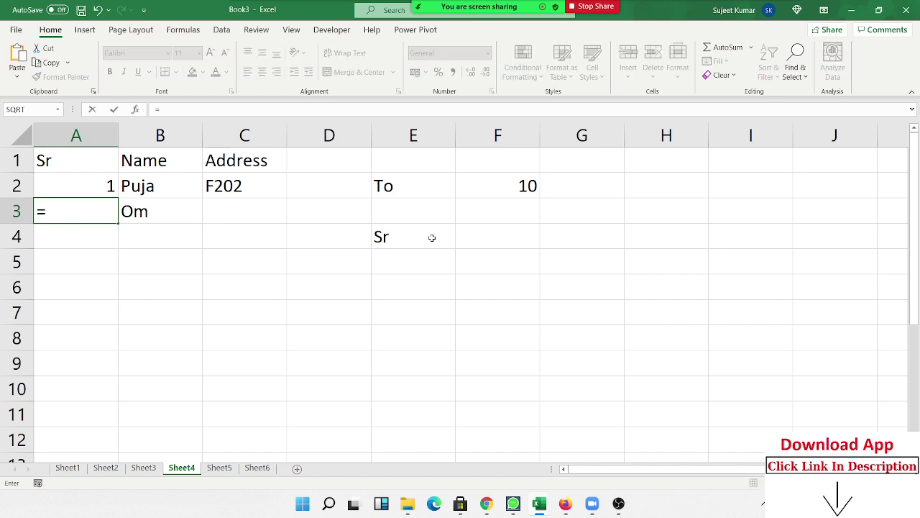
pyautogui.write('if')
pyautogui.press('Tab')
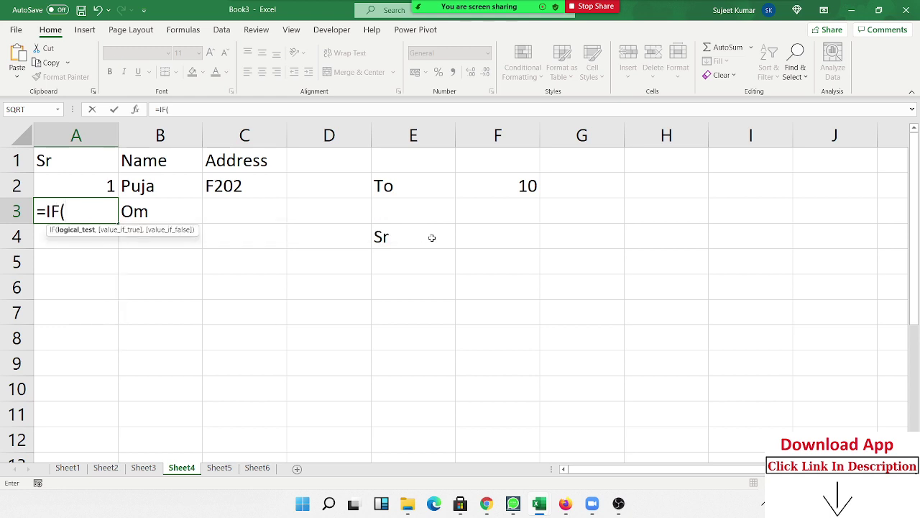
pyautogui.press('Right')
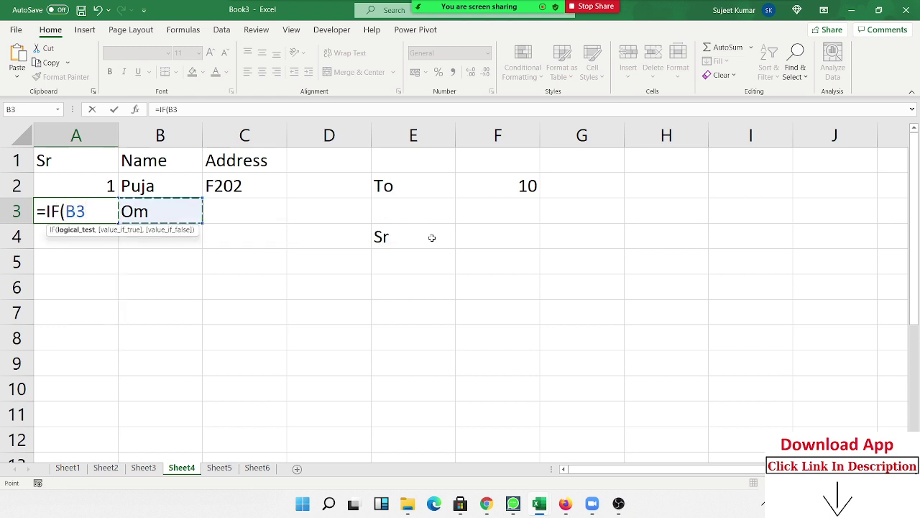
pyautogui.write('>')
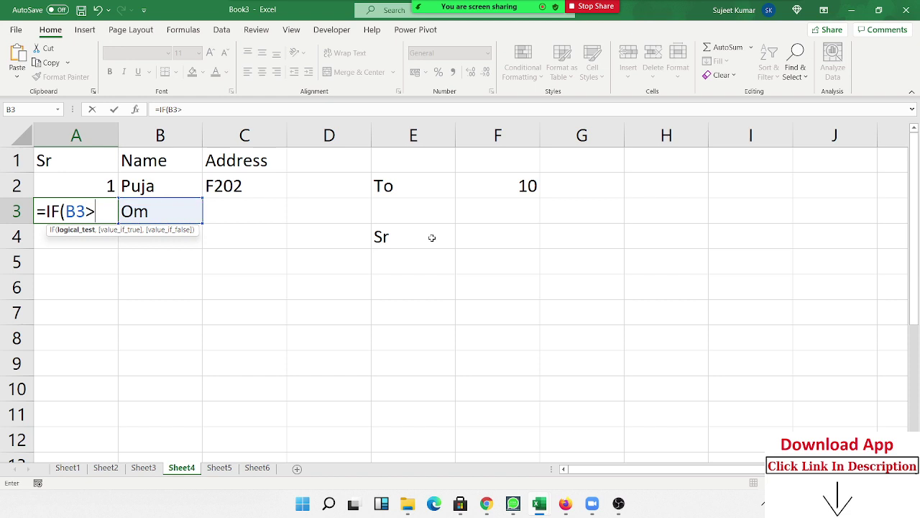
pyautogui.write('0')
pyautogui.write(',')
pyautogui.press('Up')
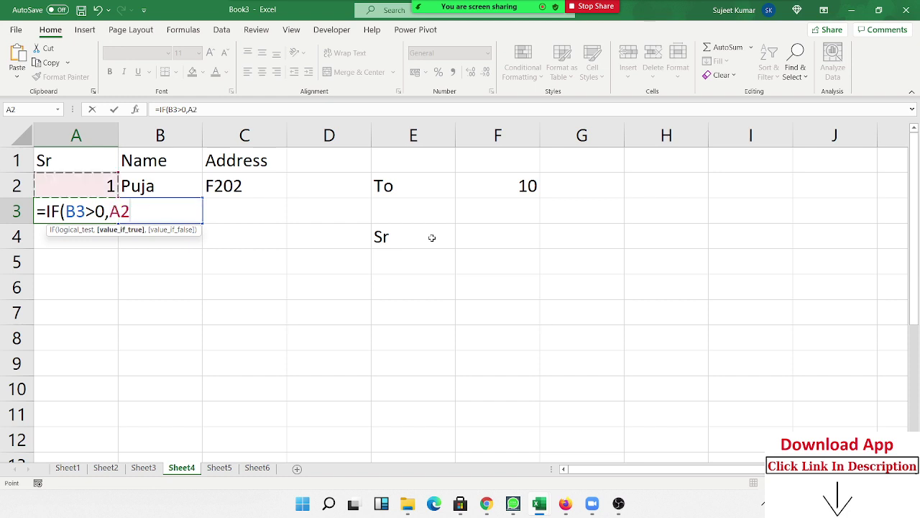
pyautogui.write('+')
pyautogui.write('1,')
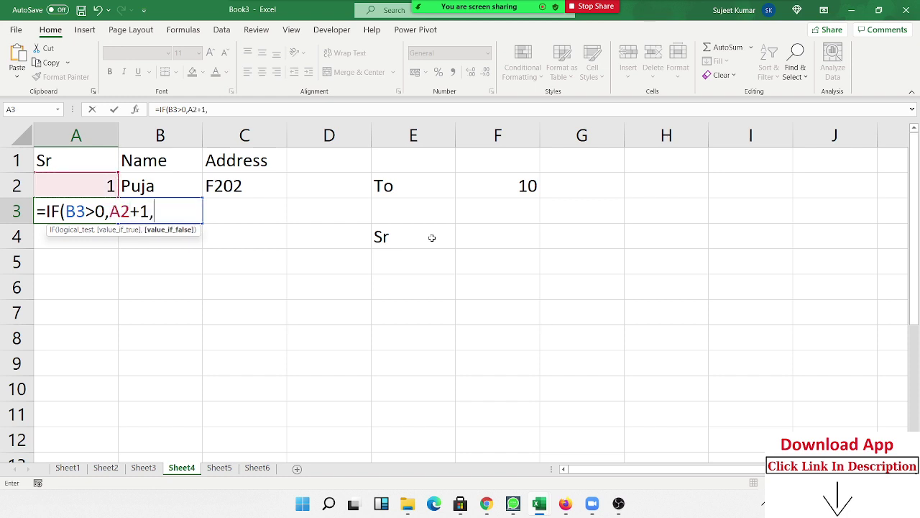
pyautogui.write('""')
pyautogui.press('Tab')
# Step: Fill the serial formula down A3:A11 with Ctrl+D
pyautogui.write('Om')
pyautogui.press('Return')
pyautogui.press('Up')
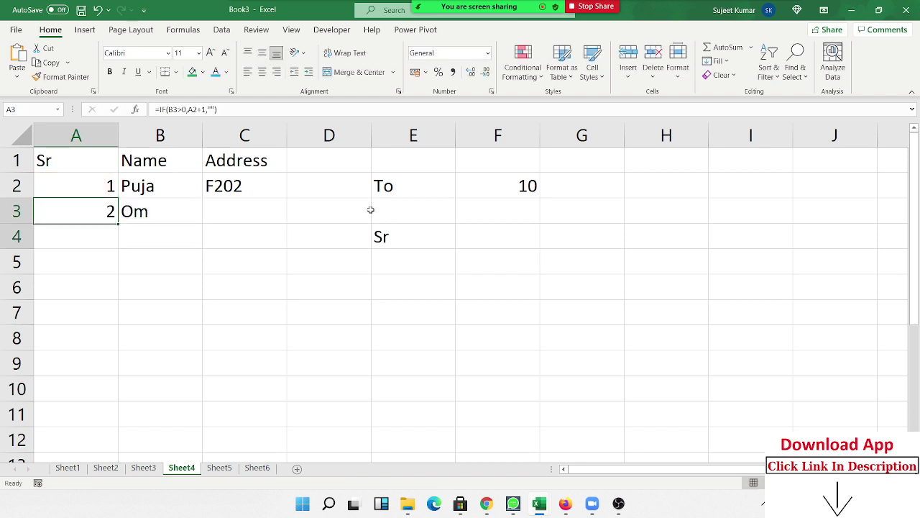
pyautogui.hotkey('shift', 'Down')
pyautogui.hotkey('shift', 'Down')
pyautogui.hotkey('shift', 'Down')
pyautogui.hotkey('shift', 'Down')
pyautogui.hotkey('ctrl', 'd')
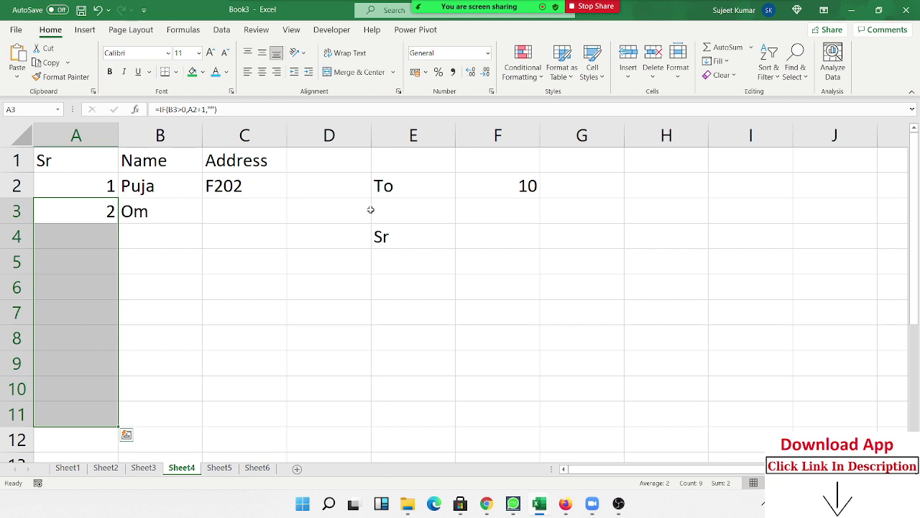
pyautogui.press('Right')
pyautogui.press('Down')
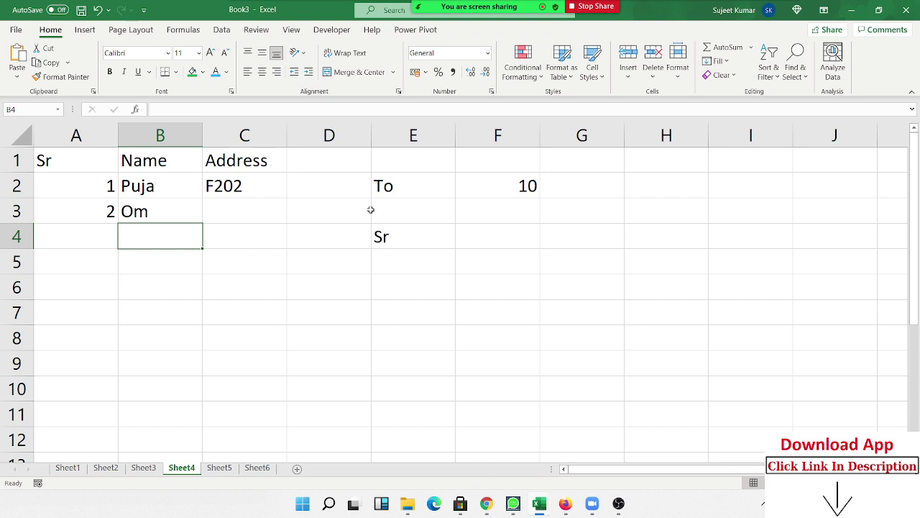
# Step: Enter three new names down B4, B5 and B6 of the Name column
pyautogui.write('Inder')
pyautogui.press('Return')
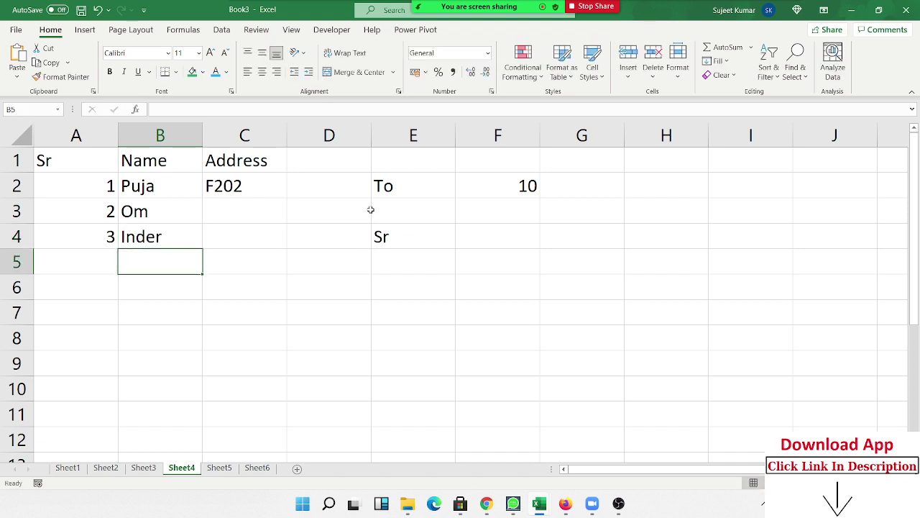
pyautogui.write('Uda')
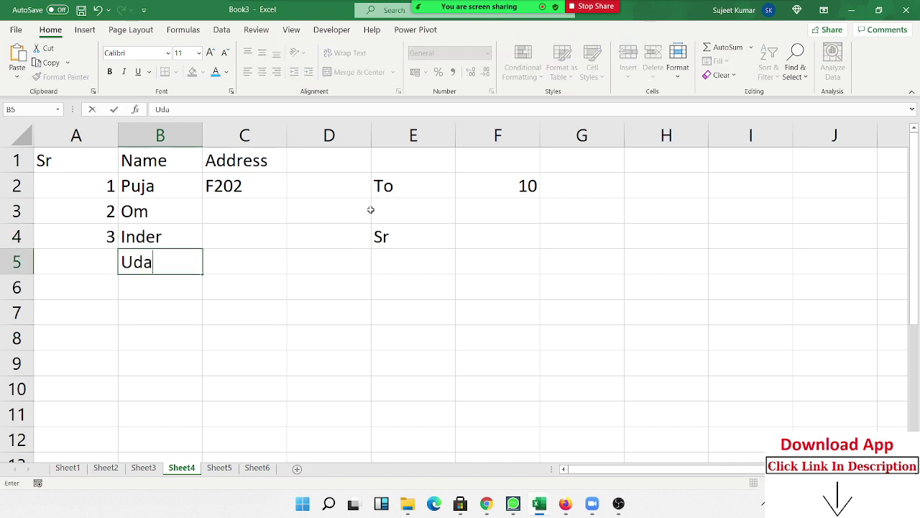
pyautogui.write('y')
pyautogui.press('Return')
pyautogui.write('P')
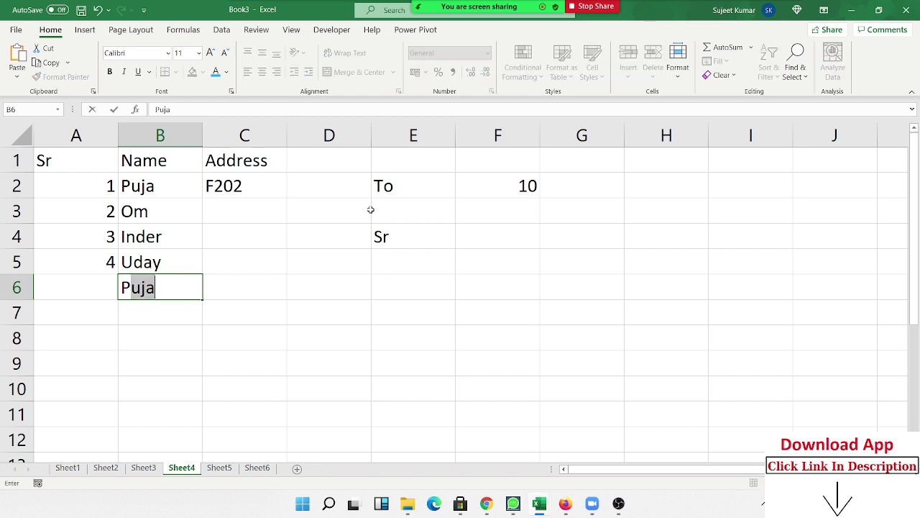
pyautogui.write('ra')
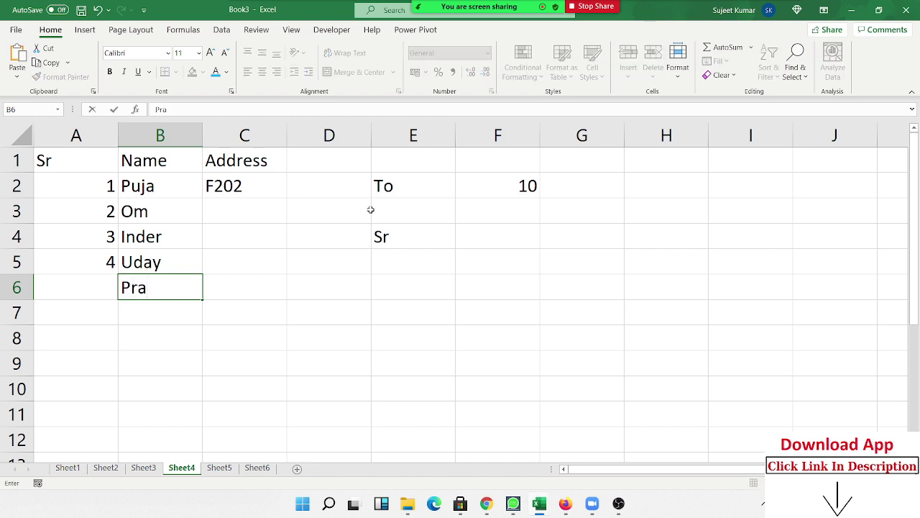
pyautogui.write('tab')
pyautogui.press('Return')
# Step: Correct the misspelled last letter of the name in B6, then move down to B8
pyautogui.press('Up')
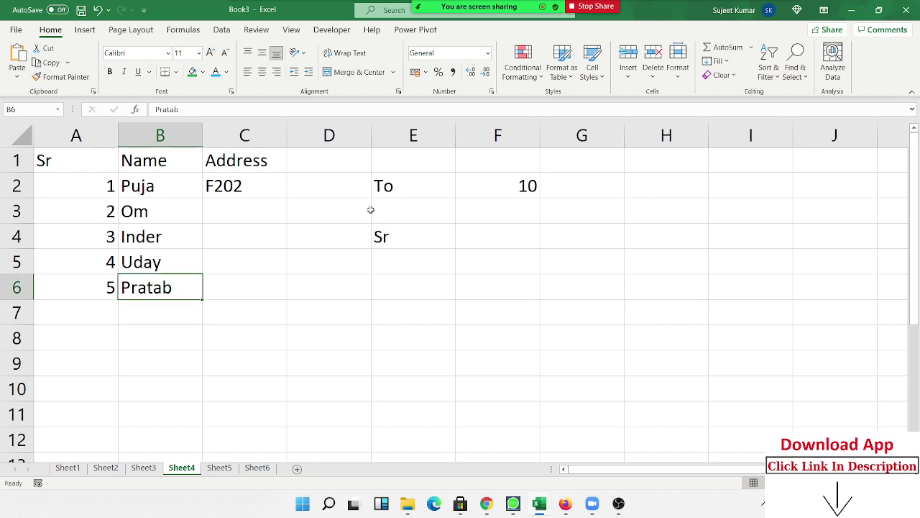
pyautogui.press('F2')
pyautogui.press('BackSpace')
pyautogui.write('p')
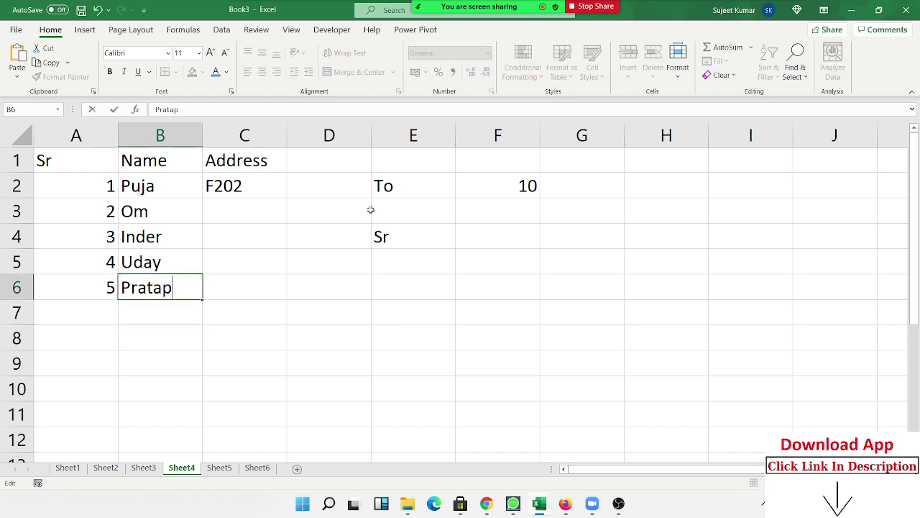
pyautogui.press('Return')
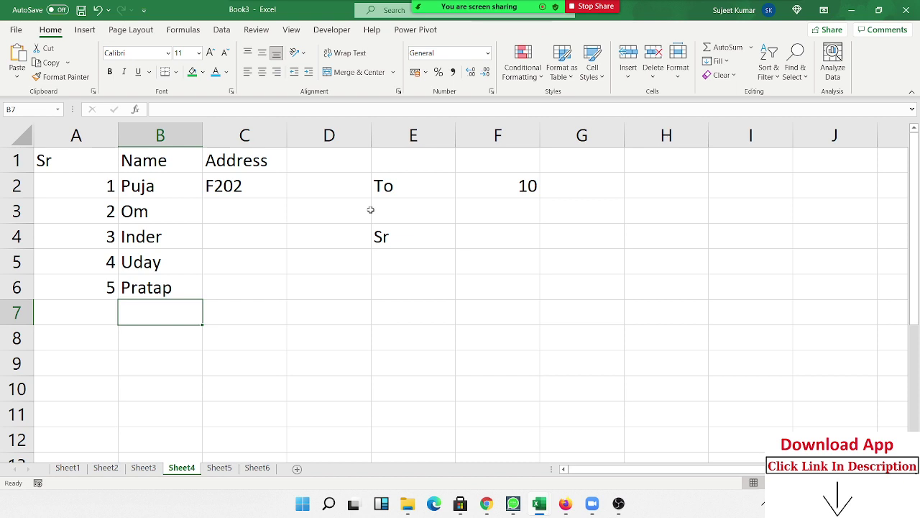
pyautogui.press('Return')
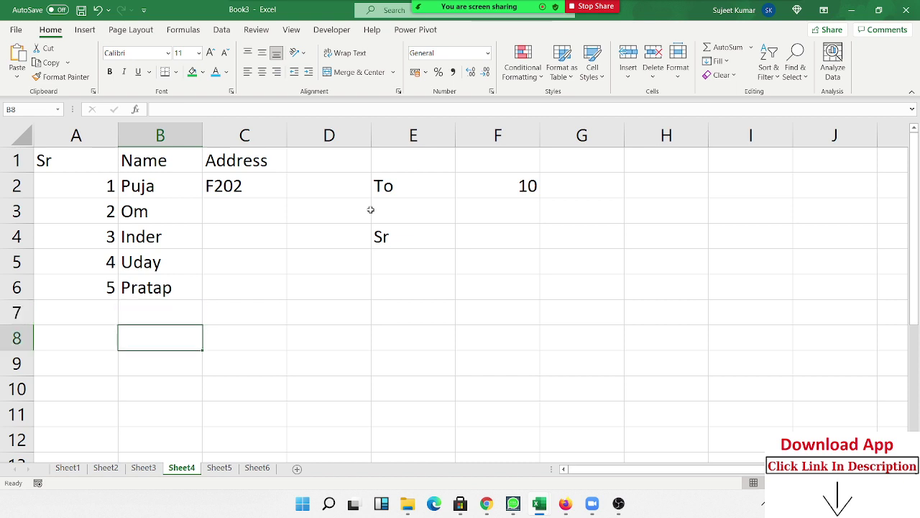
# Step: Enter a name in B8, leaving row 7 blank, and go to A7
pyautogui.write('puja')
pyautogui.press('Return')
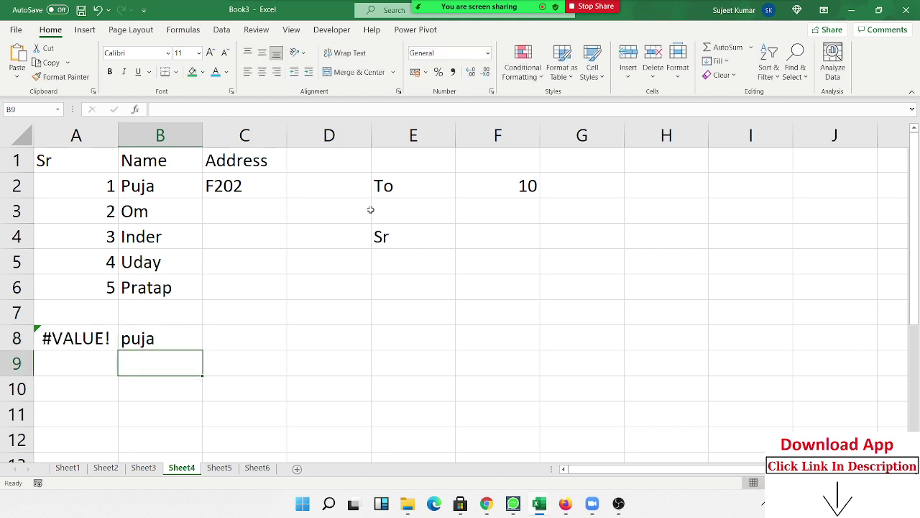
pyautogui.press('Up')
pyautogui.press('Left')
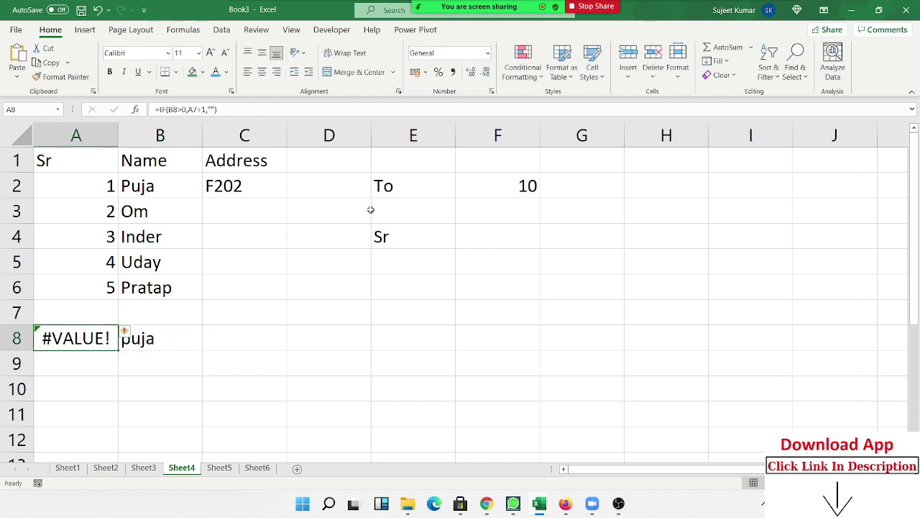
pyautogui.press('Up')
# Step: Inspect the IF serial formulas in A7 and A8 without changing them
pyautogui.press('F2')
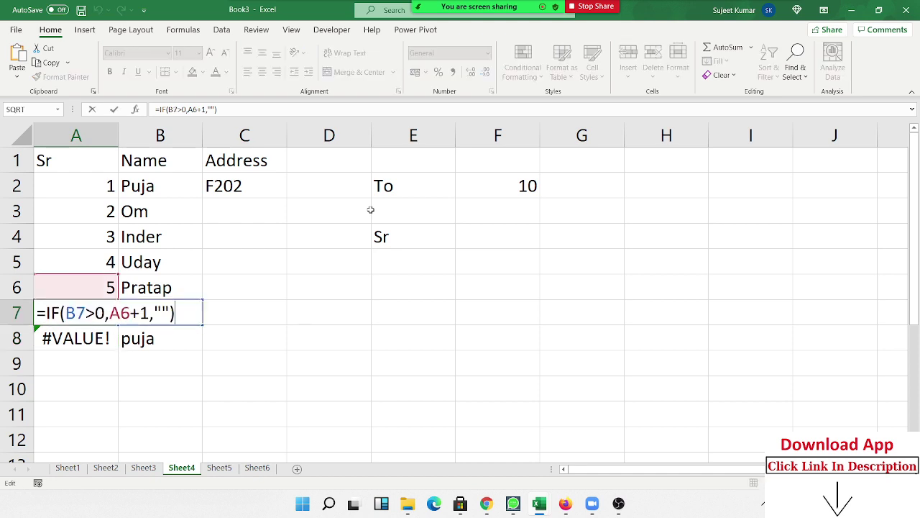
pyautogui.press('Left')
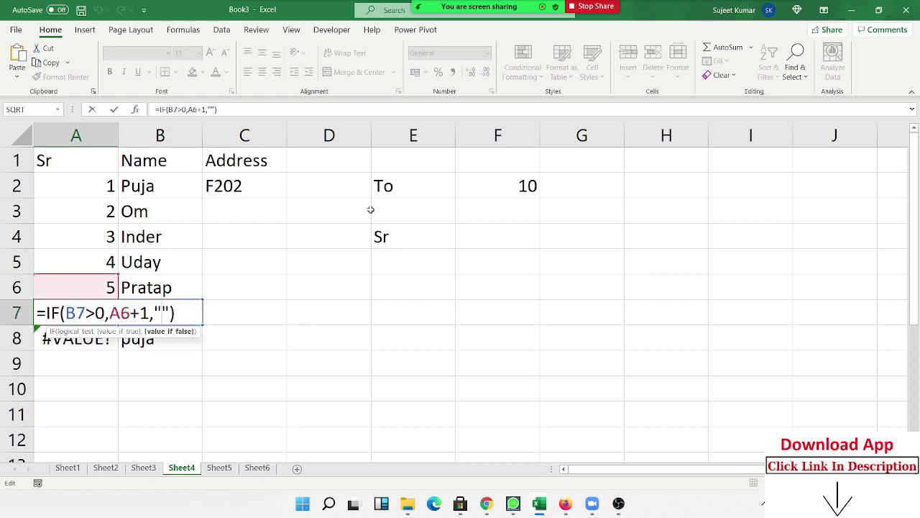
pyautogui.press('Left')
pyautogui.hotkey('shift', 'Right')
pyautogui.hotkey('shift', 'Right')
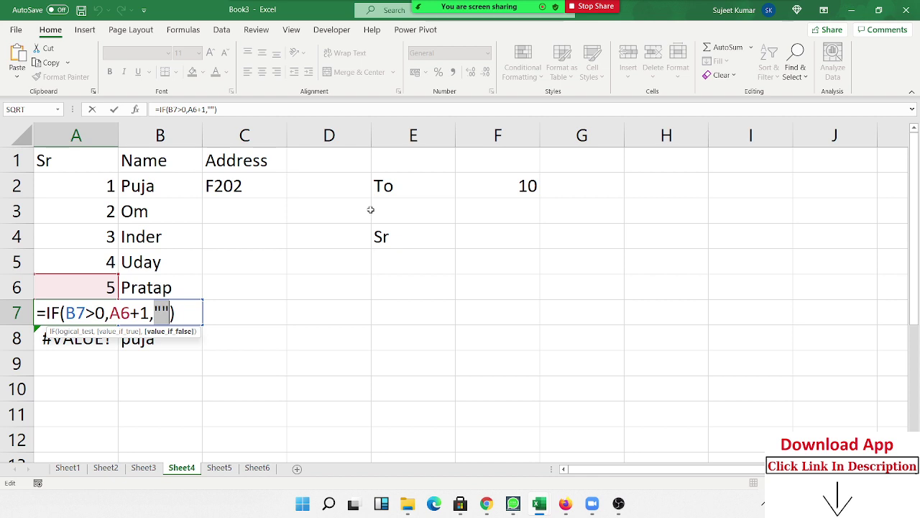
pyautogui.press('Return')
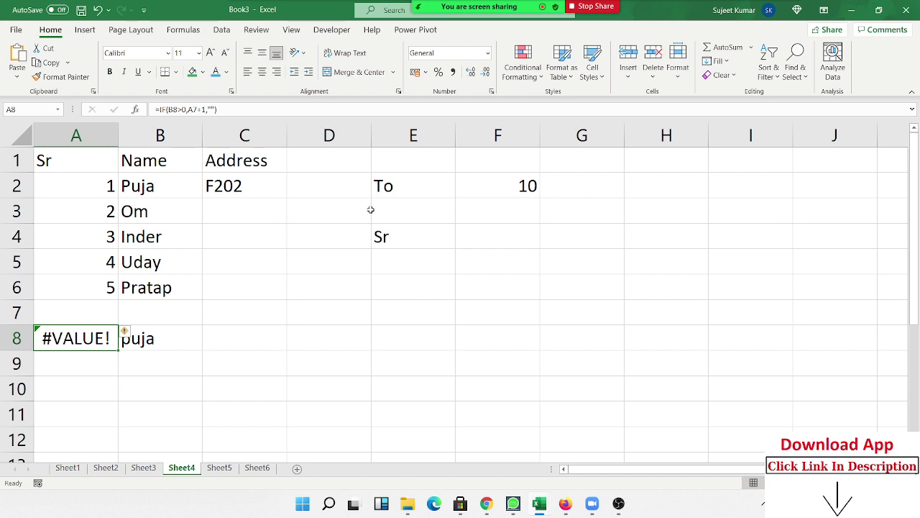
pyautogui.press('F2')
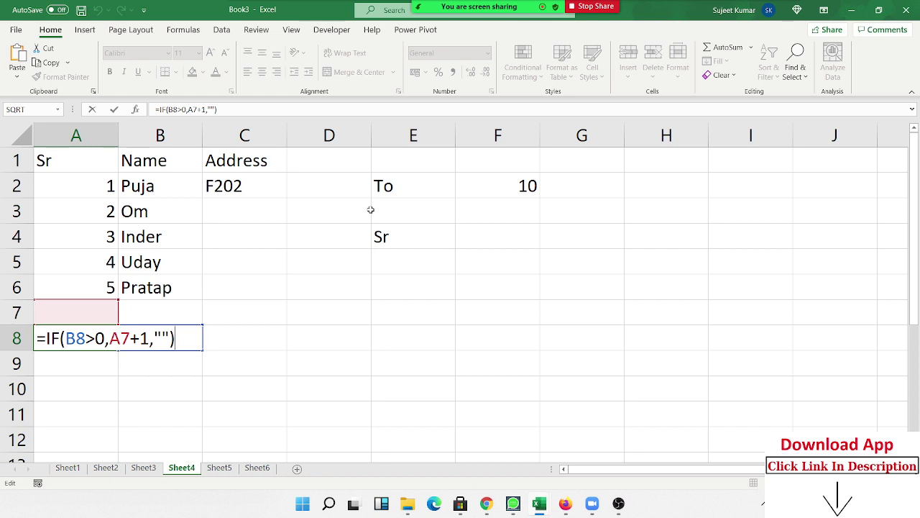
pyautogui.hotkey('ctrl', 'Return')
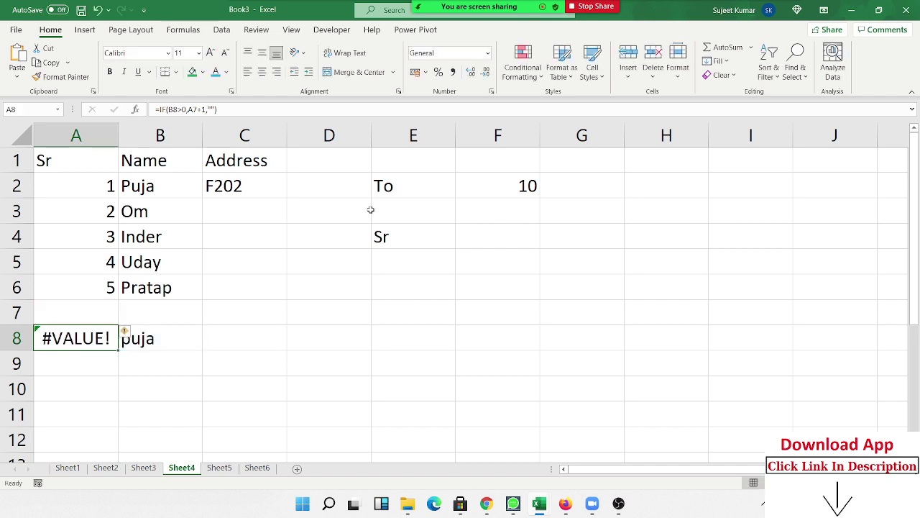
# Step: Test a MAX formula over the column A serials in D4, which returns 5, then clear it
pyautogui.click(332, 242)
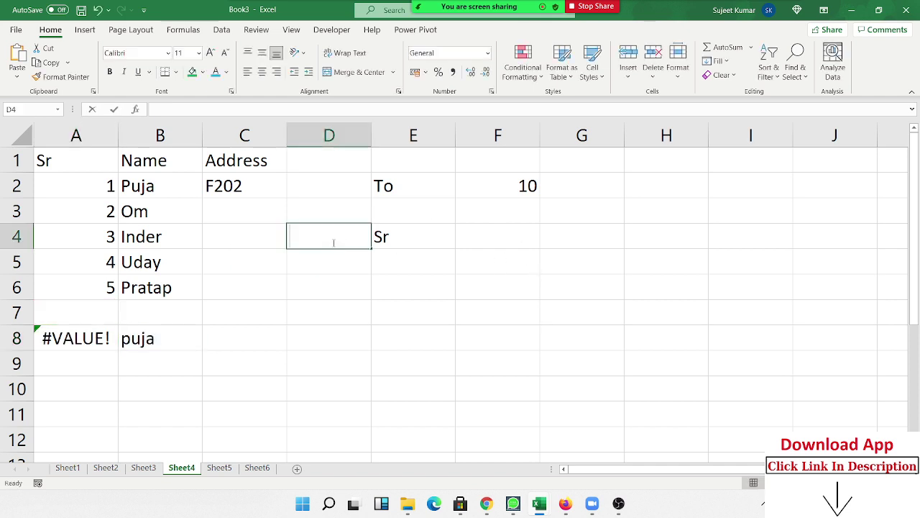
pyautogui.write('=ma')
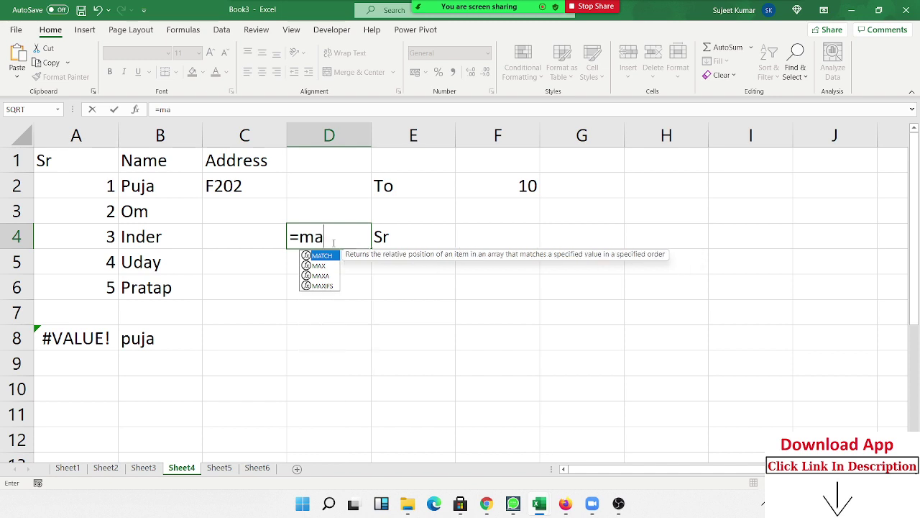
pyautogui.write('x')
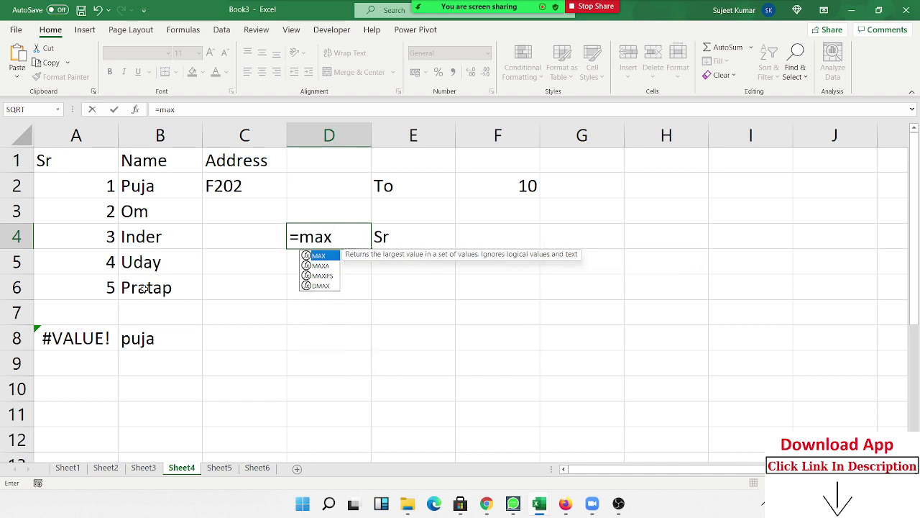
pyautogui.press('Tab')
pyautogui.moveTo(108, 317); pyautogui.dragTo(107, 186)
pyautogui.press('Return')
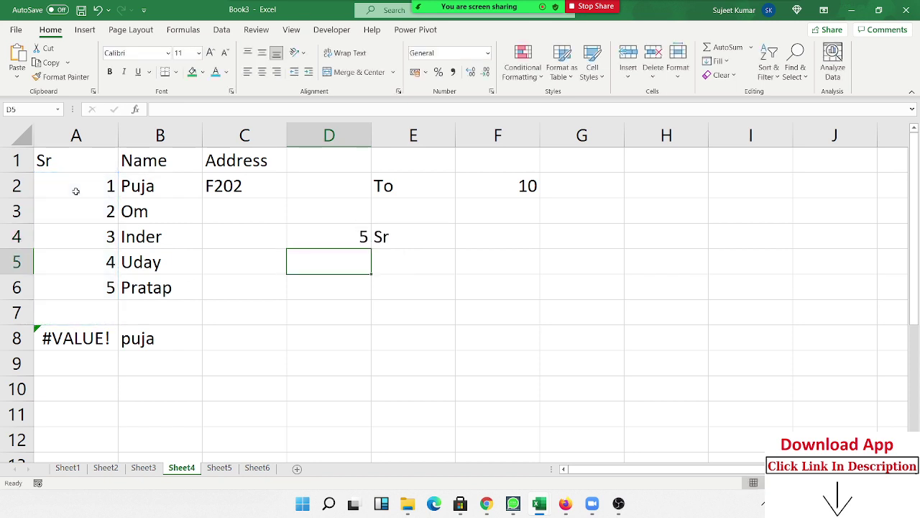
pyautogui.press('Up')
pyautogui.press('End')
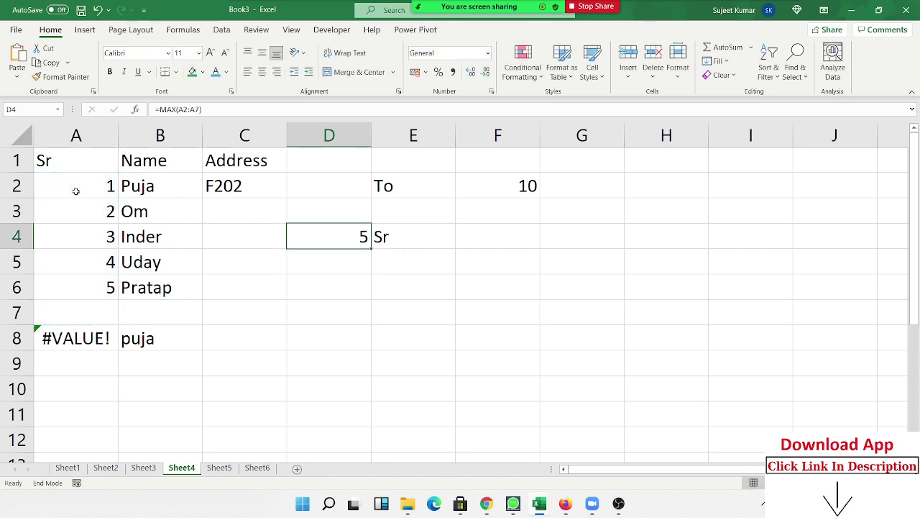
pyautogui.press('Left')
# Step: Change A3 to =IF(B3>0,MAX($A$2:A2)+1,"") so it builds on the running maximum
pyautogui.press('Left')
pyautogui.press('Left')
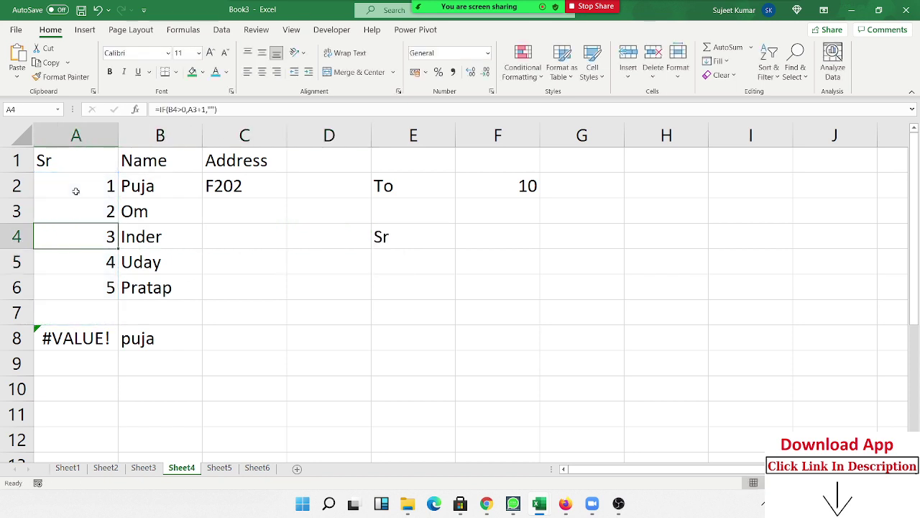
pyautogui.press('Up')
pyautogui.press('F2')
pyautogui.press('Left')
pyautogui.press('Left')
pyautogui.press('Left')
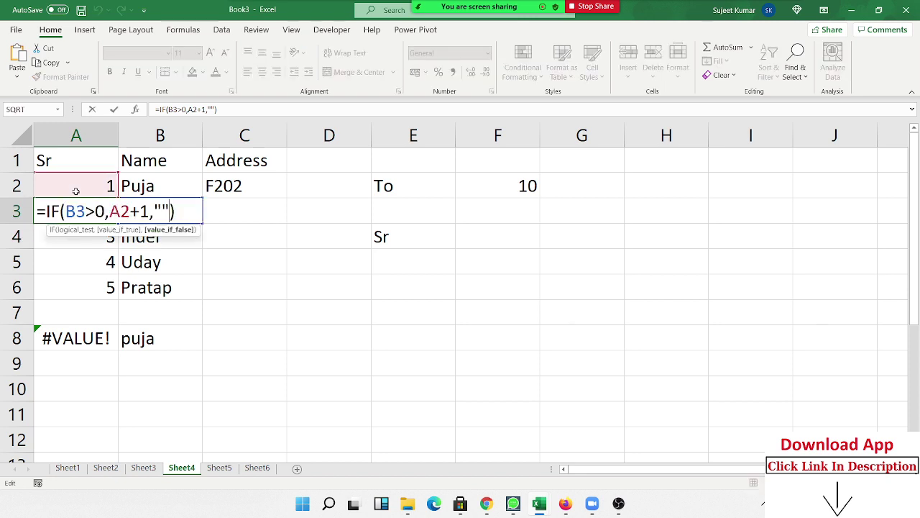
pyautogui.press('Left')
pyautogui.press('Left')
pyautogui.press('Left')
pyautogui.press('Left')
pyautogui.press('Left')
pyautogui.press('Right')
pyautogui.press('Right')
pyautogui.press('Right')
pyautogui.press('Right')
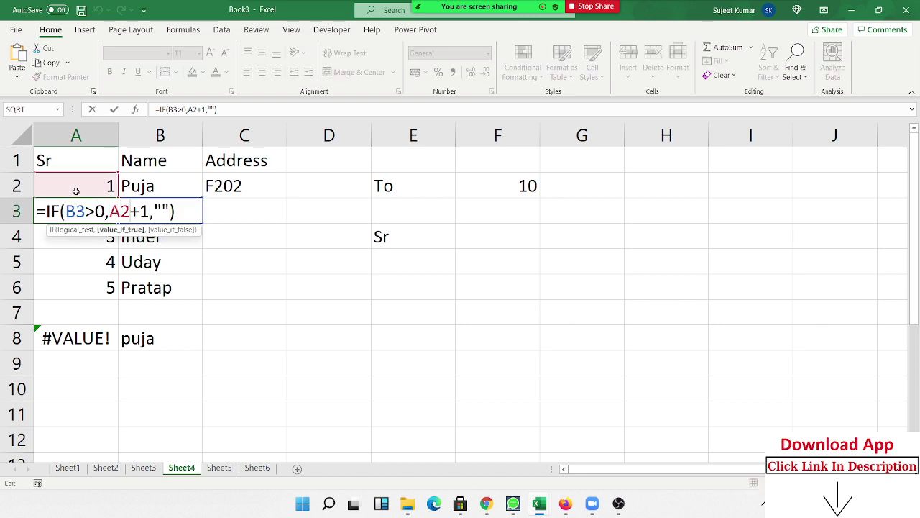
pyautogui.press('BackSpace')
pyautogui.press('BackSpace')
pyautogui.write('m')
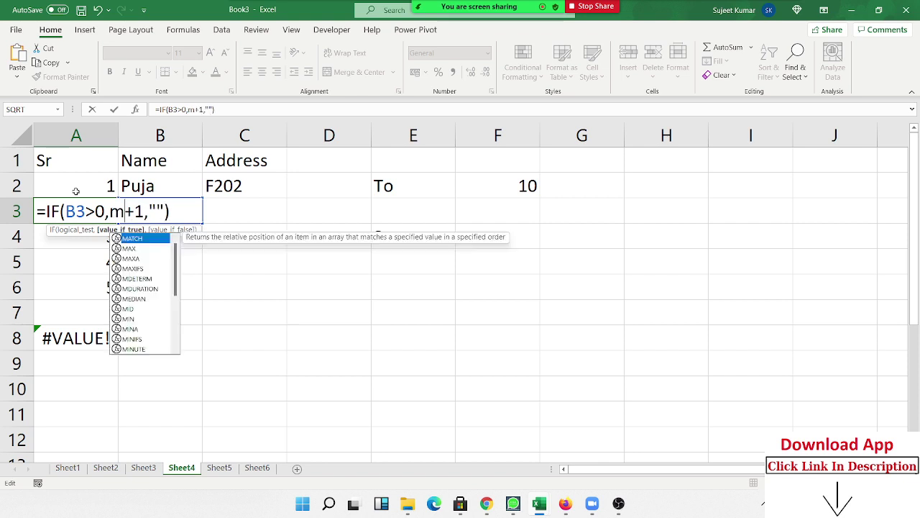
pyautogui.write('a')
pyautogui.press('Down')
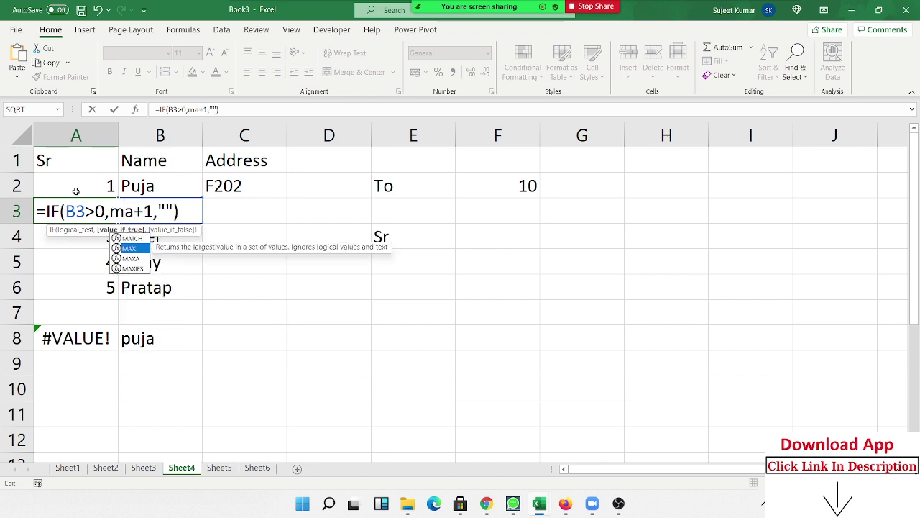
pyautogui.press('Tab')
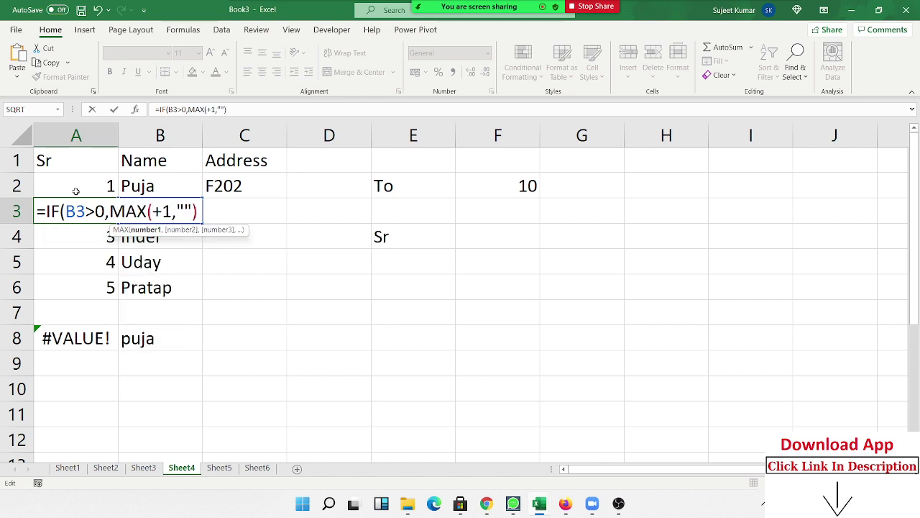
pyautogui.write('a')
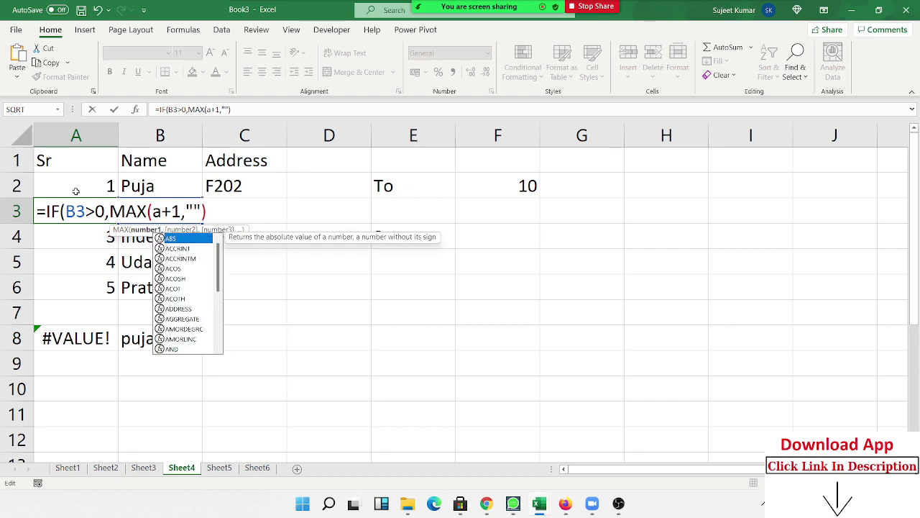
pyautogui.write('2:a')
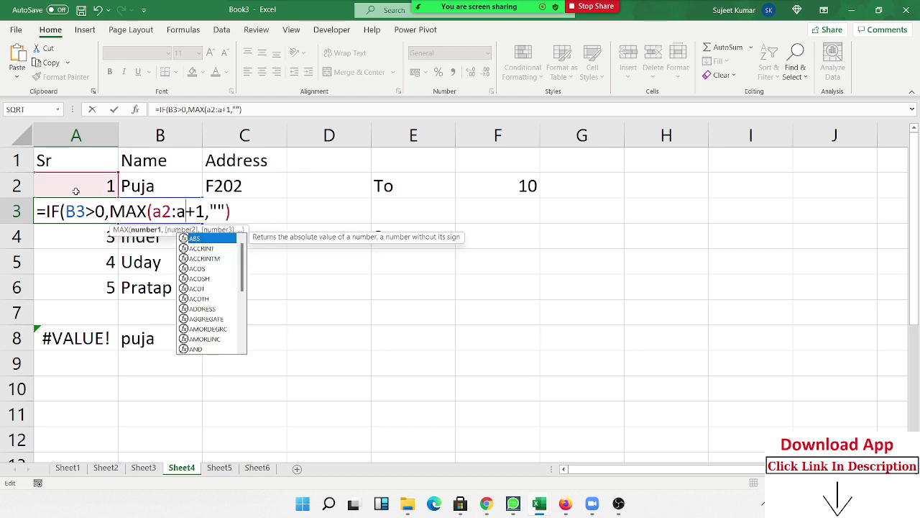
pyautogui.write('2)')
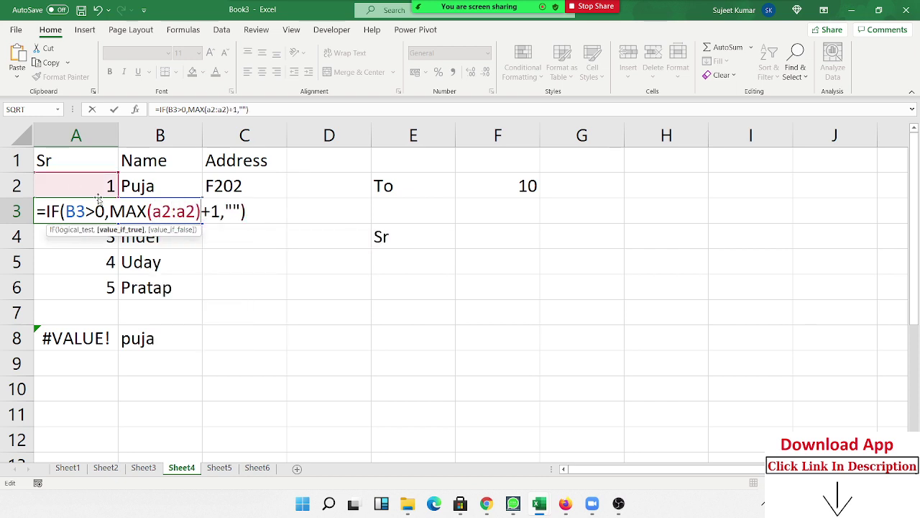
pyautogui.click(156, 212)
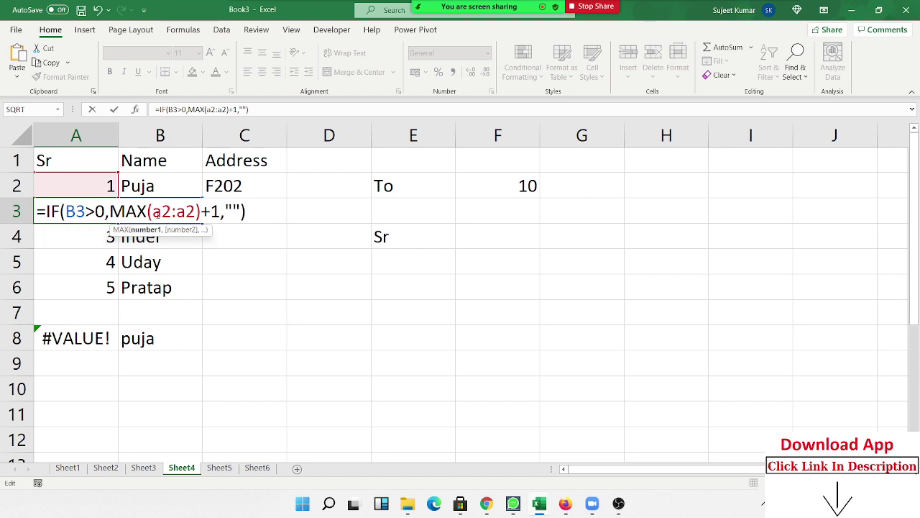
pyautogui.press('F4')
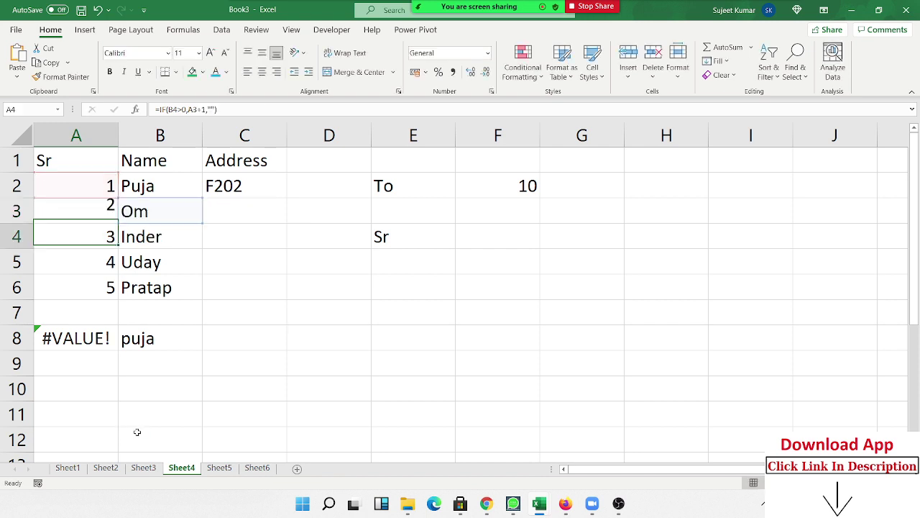
pyautogui.press('Return')
# Step: Fill A3's MAX-based serial formula down to A11, giving row 8 serial 6
pyautogui.click(110, 214)
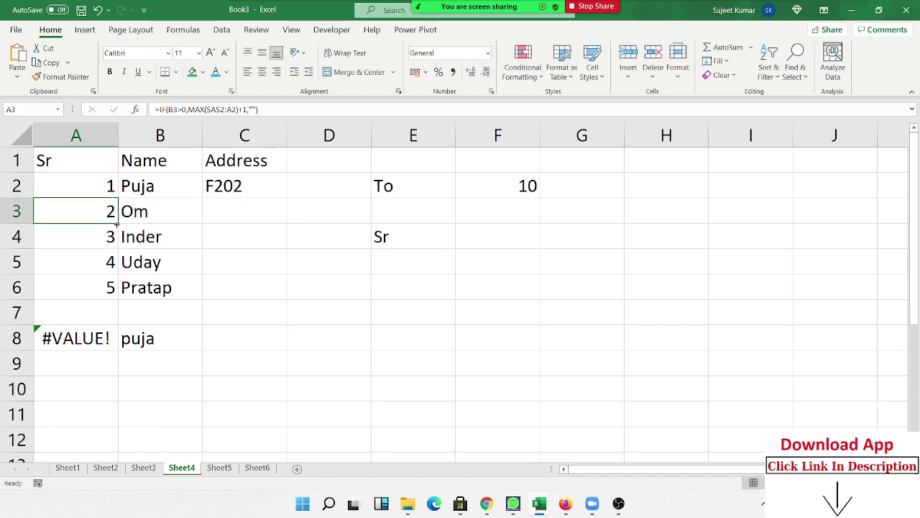
pyautogui.moveTo(120, 224); pyautogui.dragTo(117, 425)
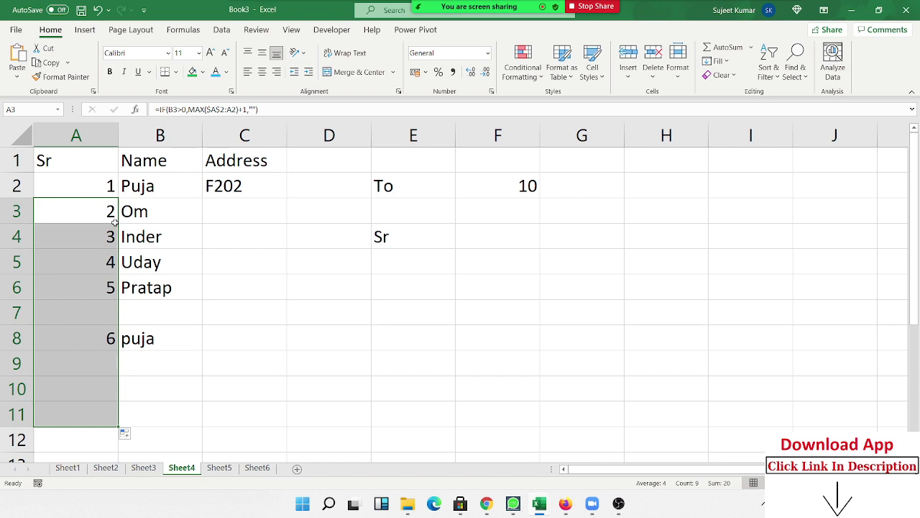
pyautogui.click(383, 260)
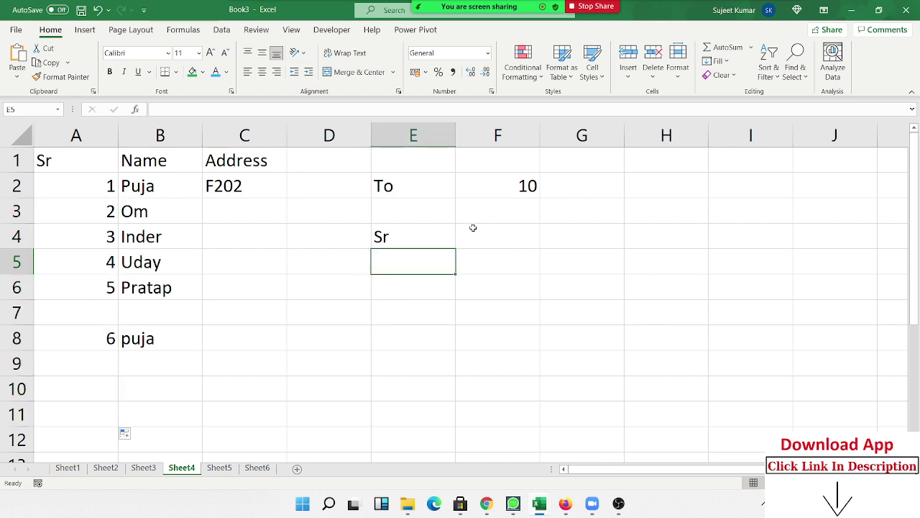
pyautogui.click(110, 248)
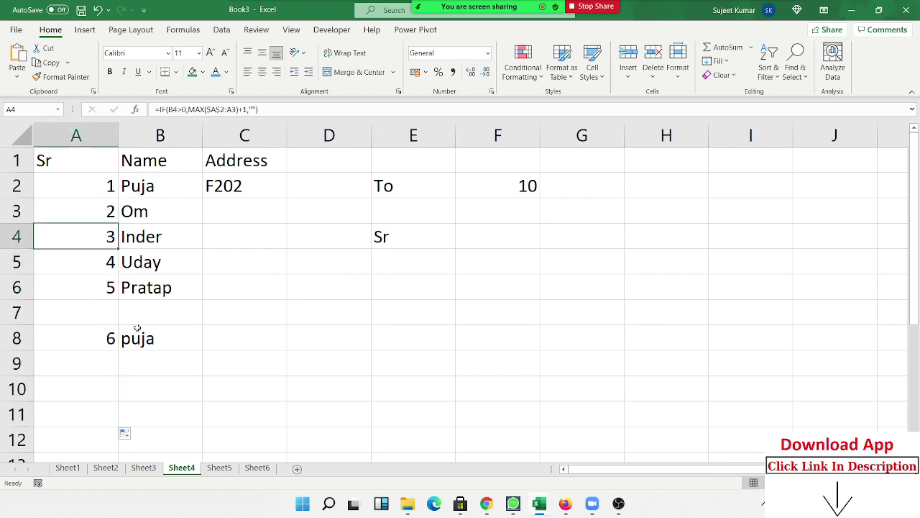
# Step: Add names in B10 and B7 so column A renumbers them 6, 7 and 8
pyautogui.click(126, 369)
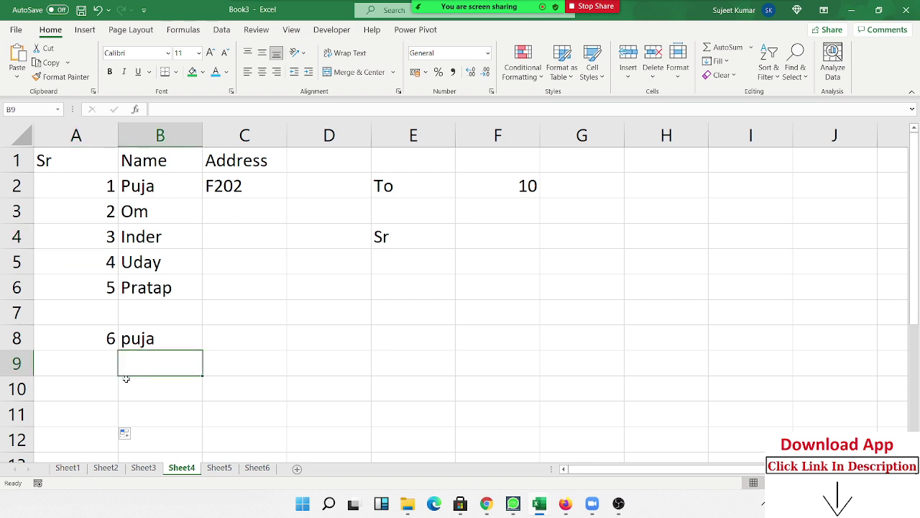
pyautogui.click(125, 380)
pyautogui.write('m')
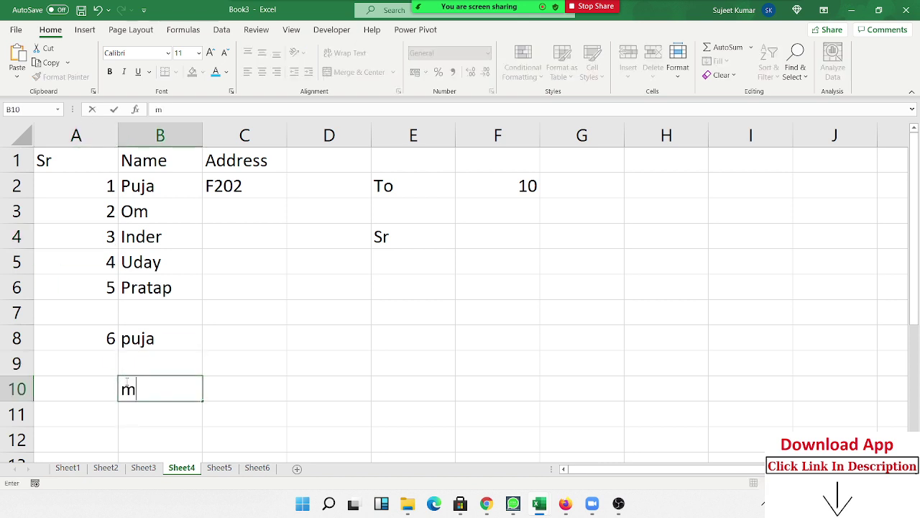
pyautogui.press('Return')
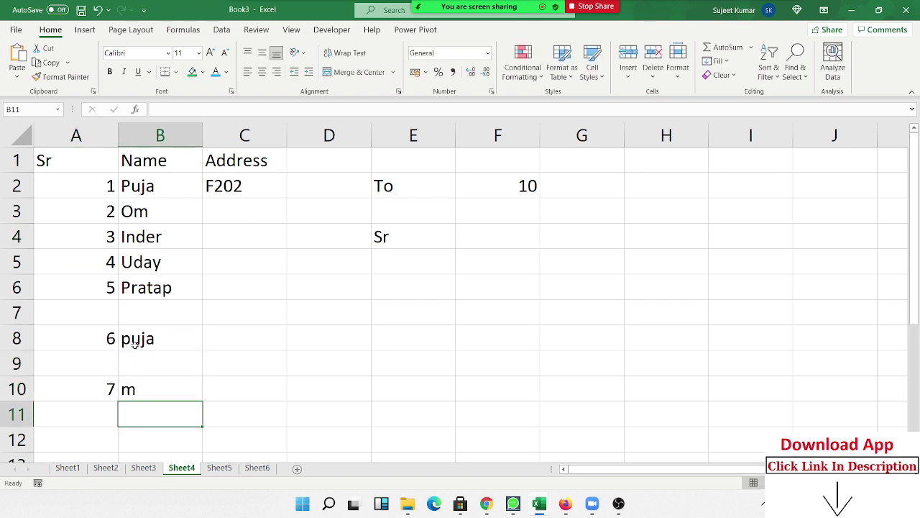
pyautogui.click(144, 328)
pyautogui.click(148, 317)
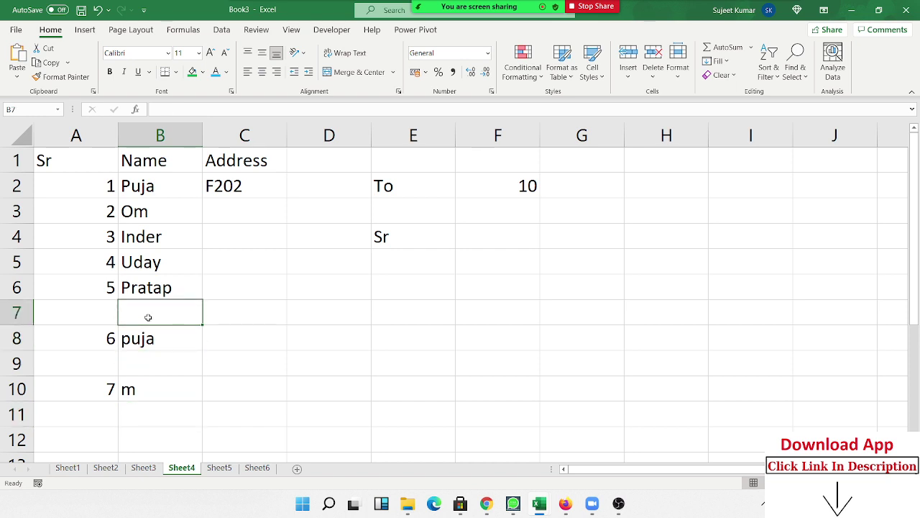
pyautogui.write('uday')
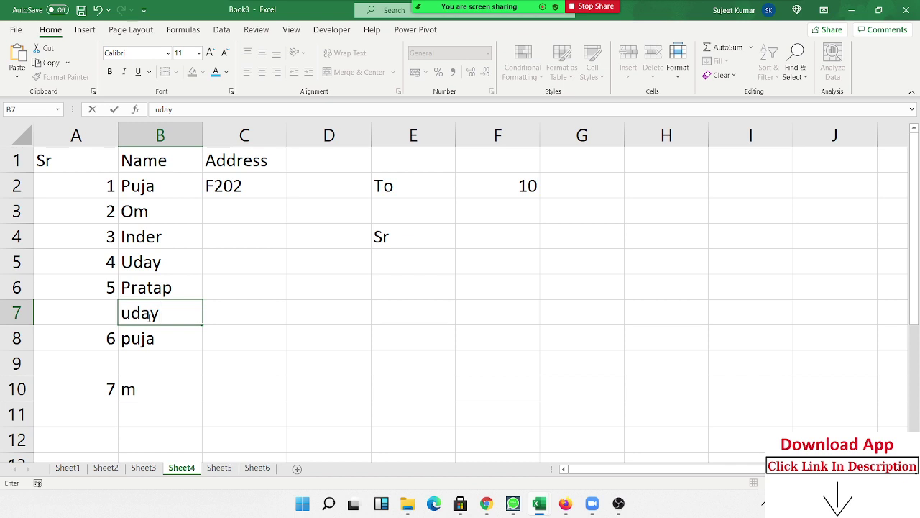
pyautogui.press('Return')
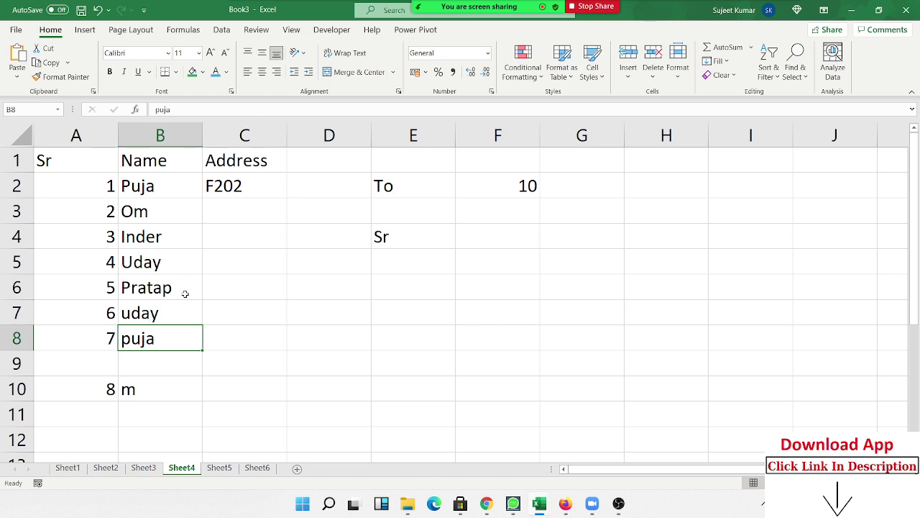
pyautogui.click(477, 213)
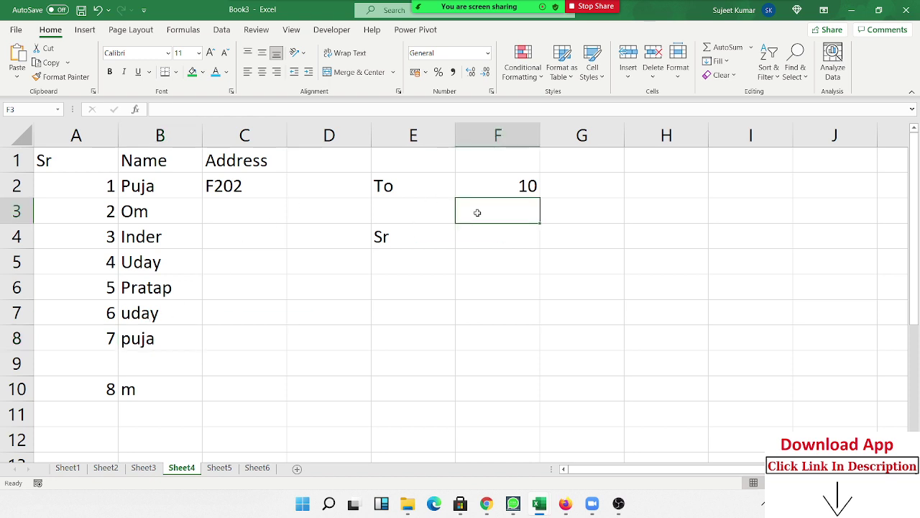
# Step: Enter 1 as the starting serial in E5 and set the limit in F2 to 5
pyautogui.click(400, 253)
pyautogui.write('1')
pyautogui.press('Return')
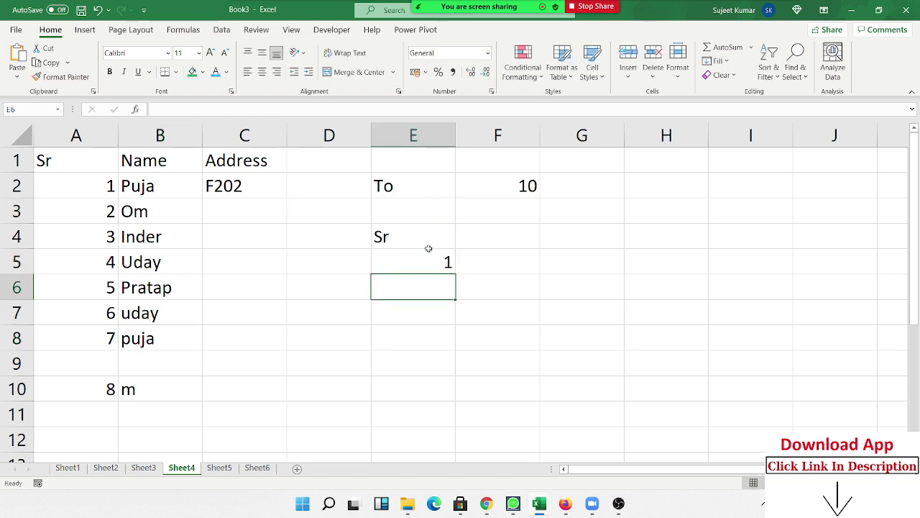
pyautogui.click(528, 185)
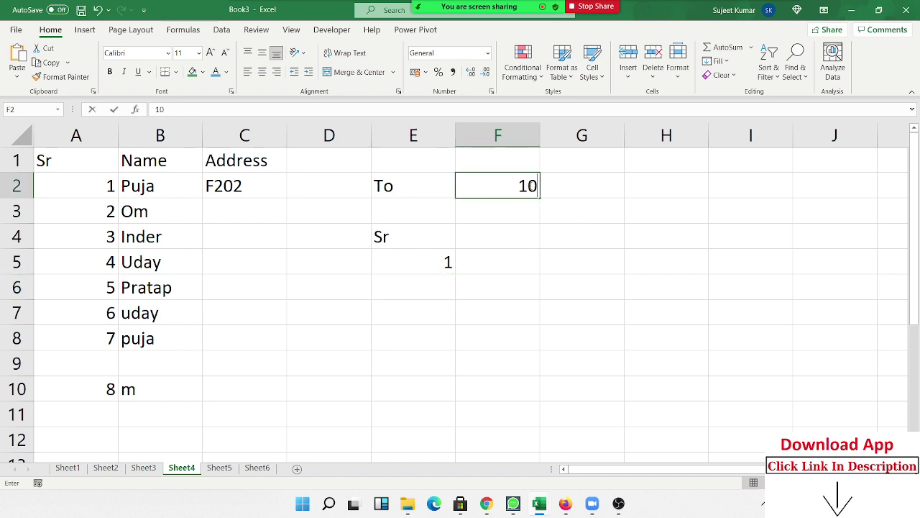
pyautogui.write('5')
pyautogui.press('Return')
# Step: Type =IF(E5+1>$F$2,"",E5+1 into E6, with F2 made absolute
pyautogui.click(448, 287)
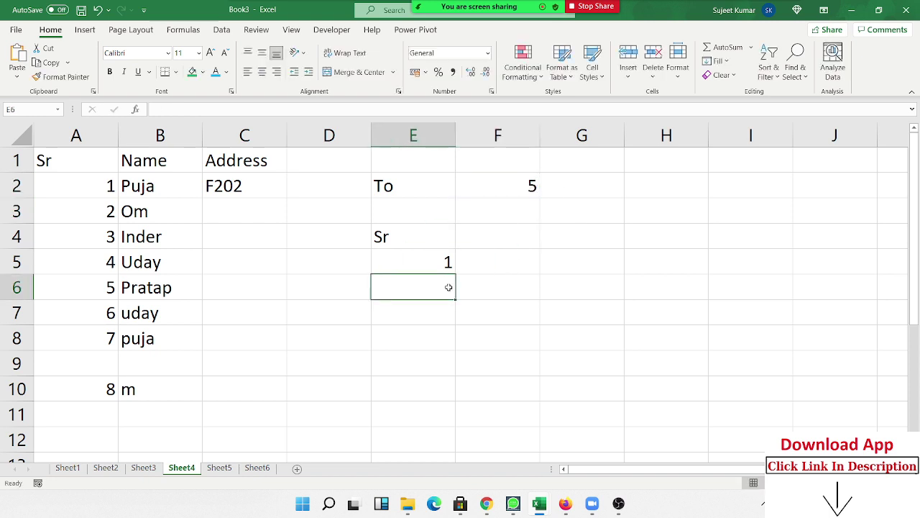
pyautogui.write('=')
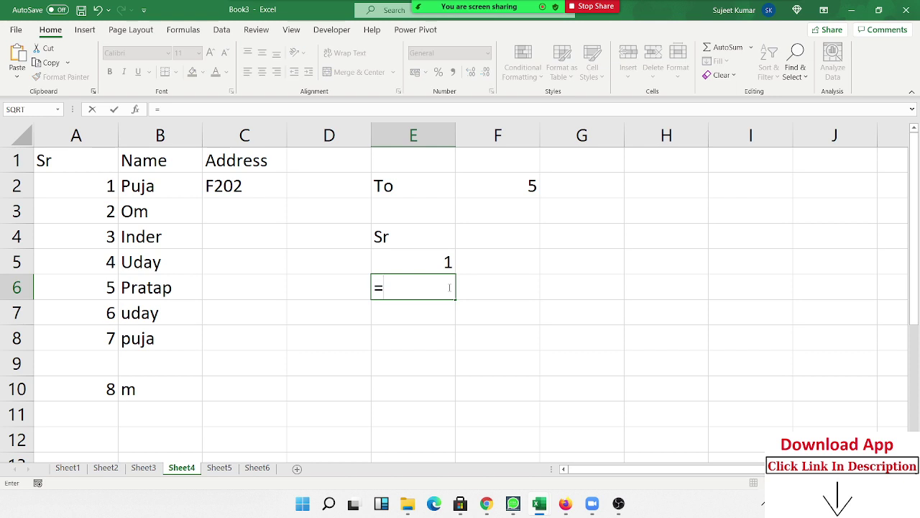
pyautogui.write('if')
pyautogui.press('Tab')
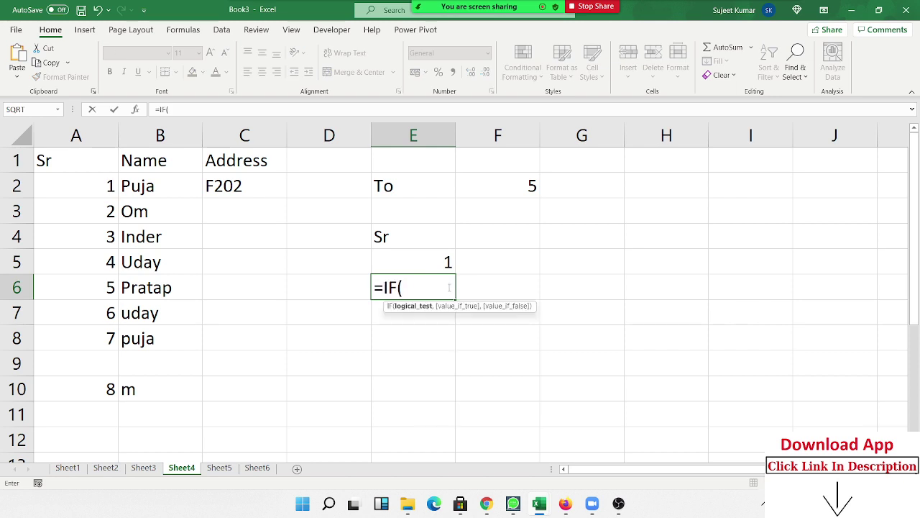
pyautogui.press('Up')
pyautogui.write('+')
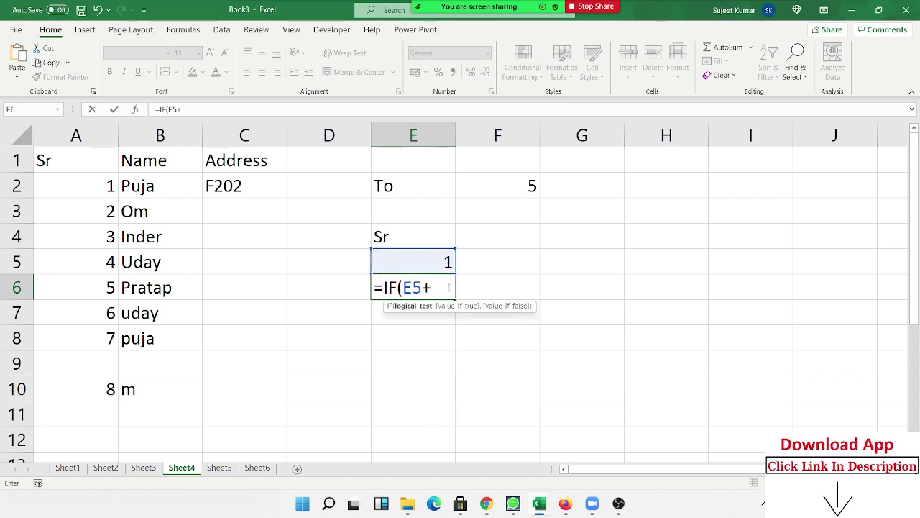
pyautogui.write('1')
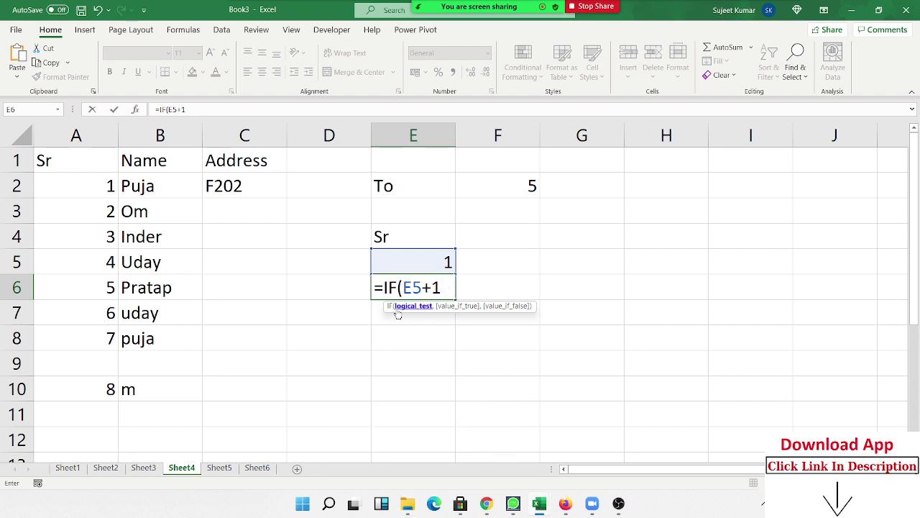
pyautogui.write('>')
pyautogui.click(530, 189)
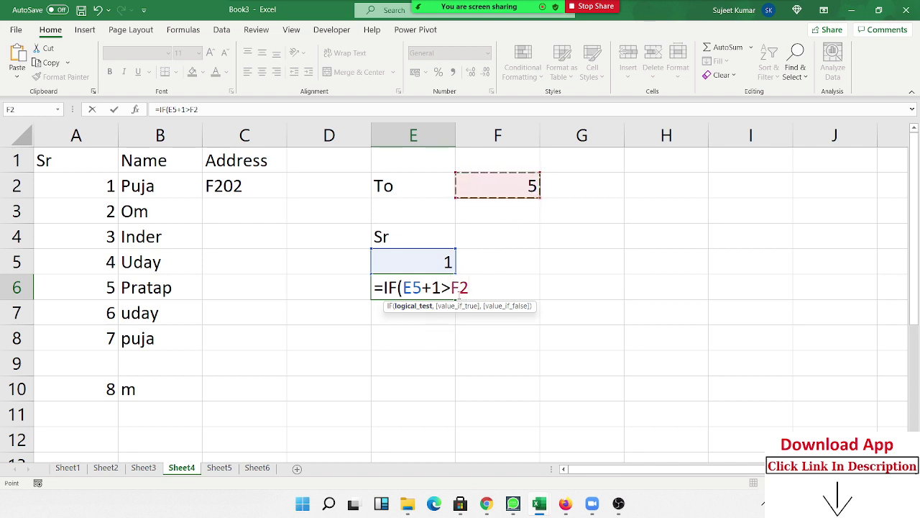
pyautogui.press('F4')
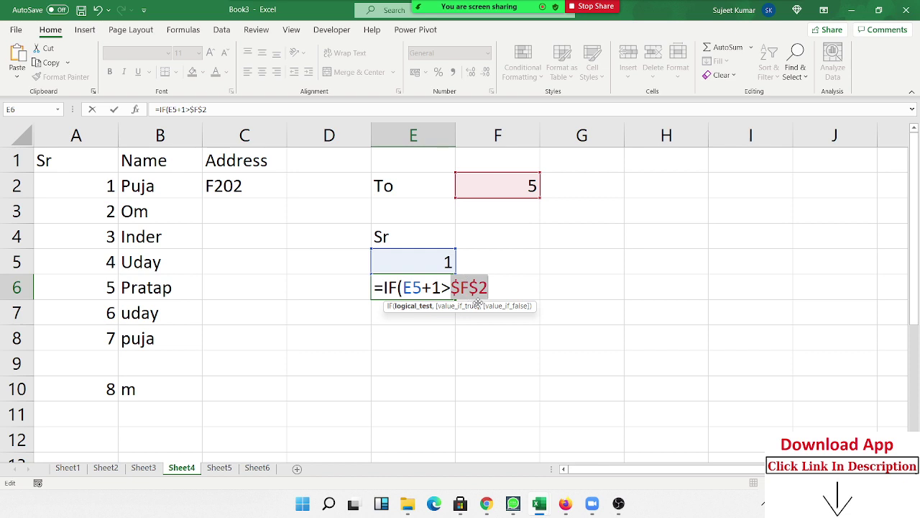
pyautogui.press('Right')
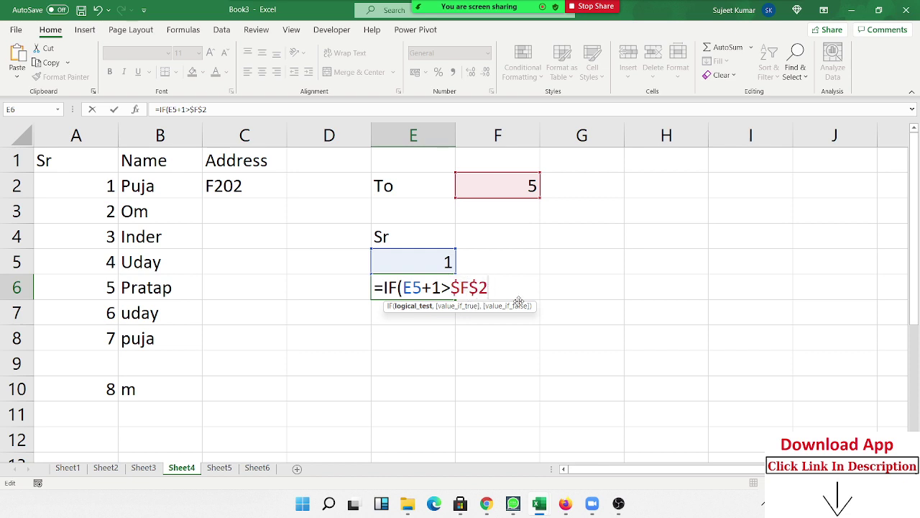
pyautogui.write(',')
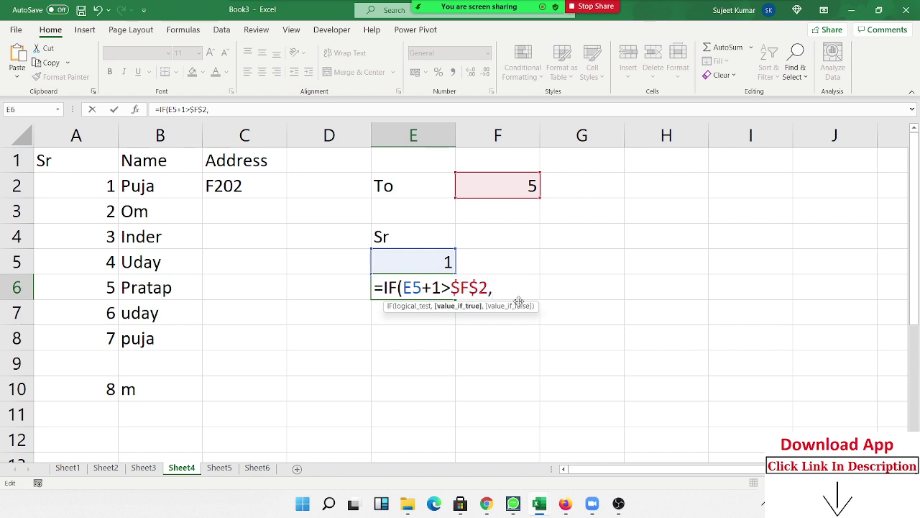
pyautogui.write('""')
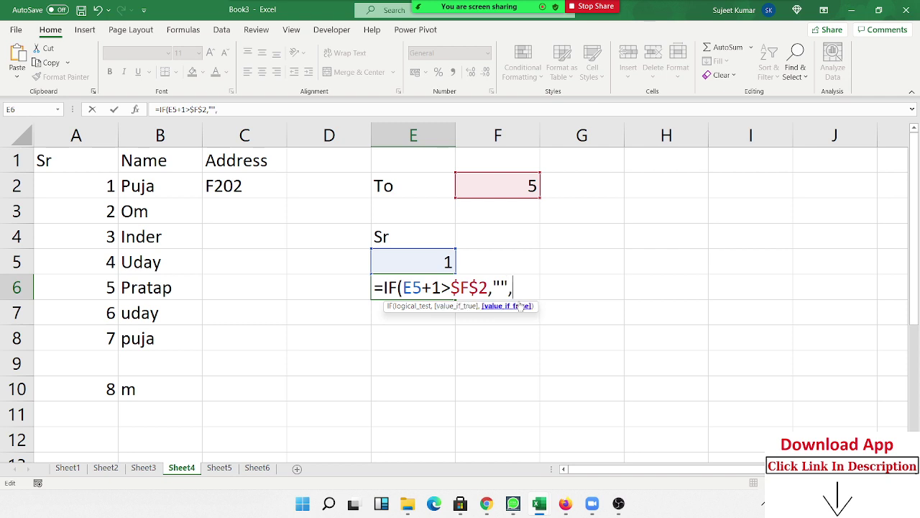
pyautogui.write(',')
pyautogui.click(429, 258)
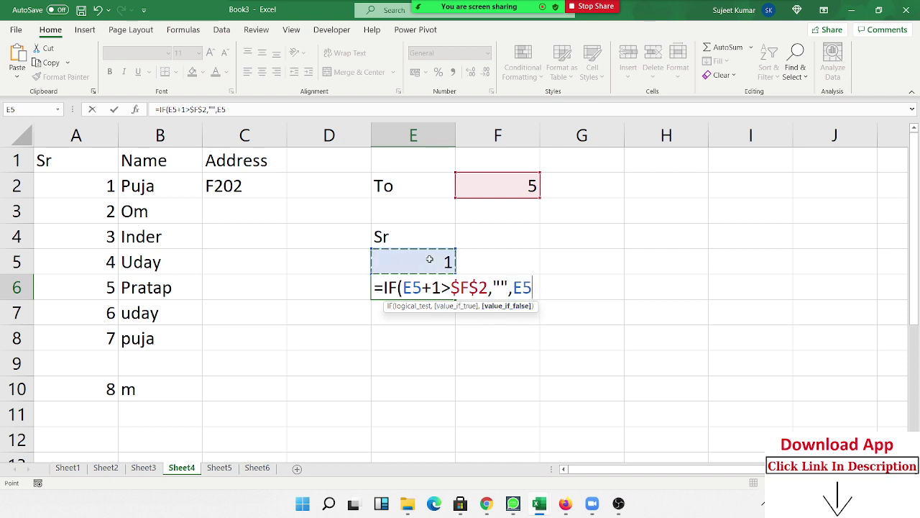
pyautogui.write('+1')
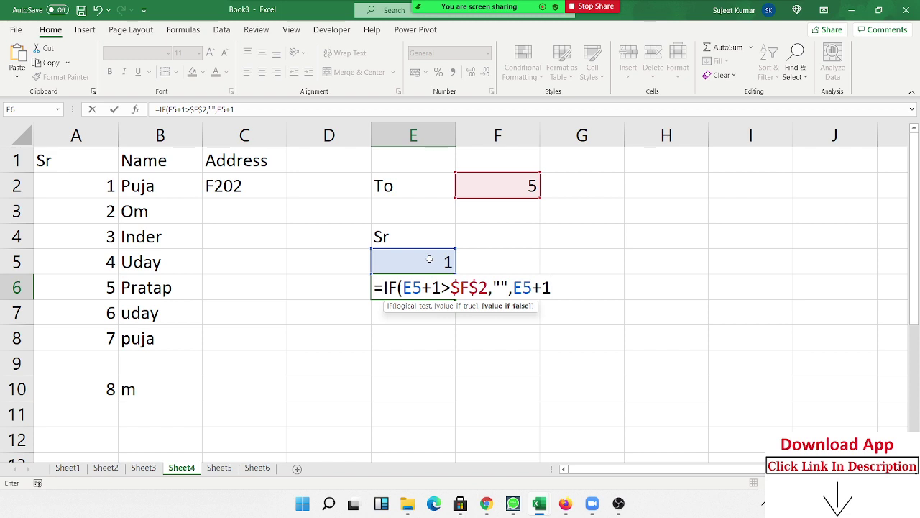
# Step: Commit the E6 formula, fill it down to E12, and inspect the #VALUE! error in E11
pyautogui.press('Return')
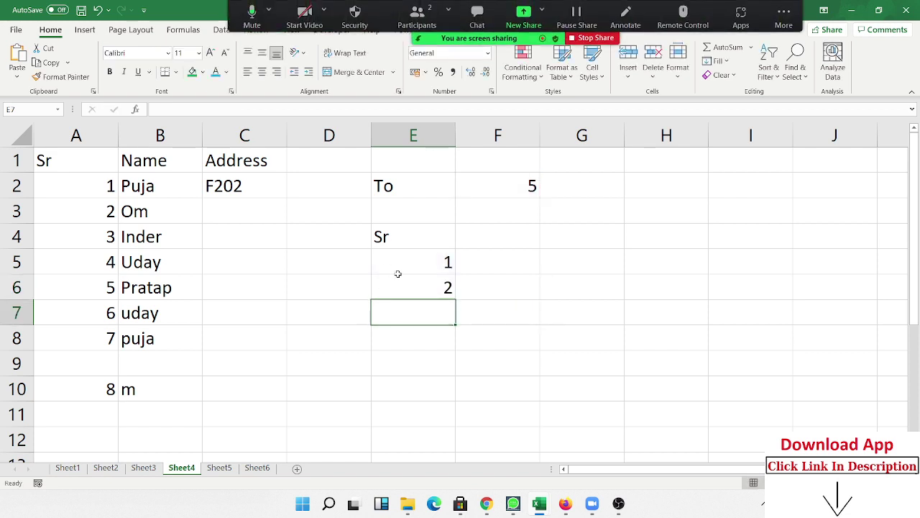
pyautogui.click(439, 292)
pyautogui.moveTo(455, 299); pyautogui.dragTo(422, 451)
pyautogui.click(440, 414)
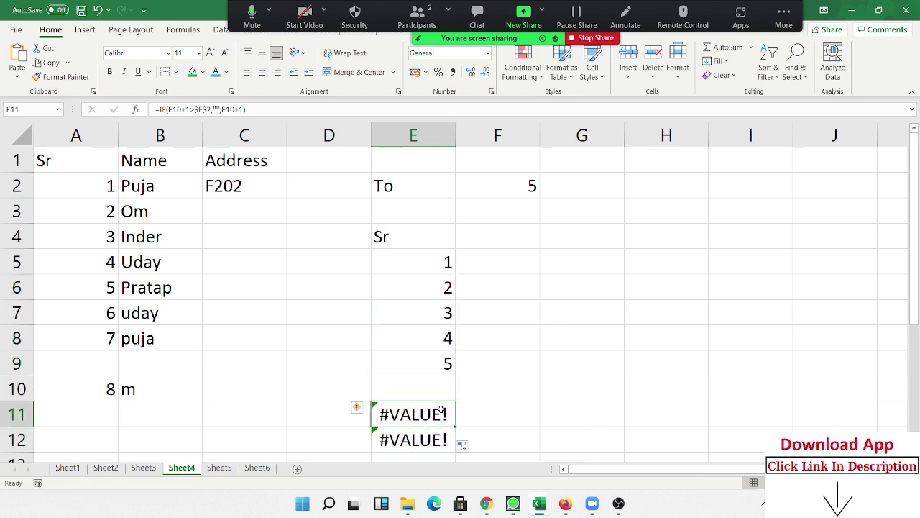
pyautogui.doubleClick(440, 414)
pyautogui.press('Escape')
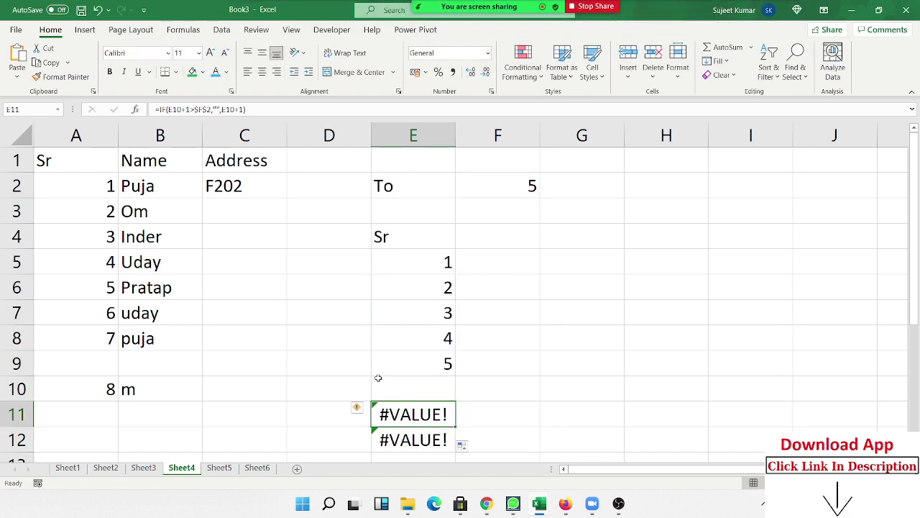
# Step: Extend the serial formula from E12 down to E16
pyautogui.click(164, 371)
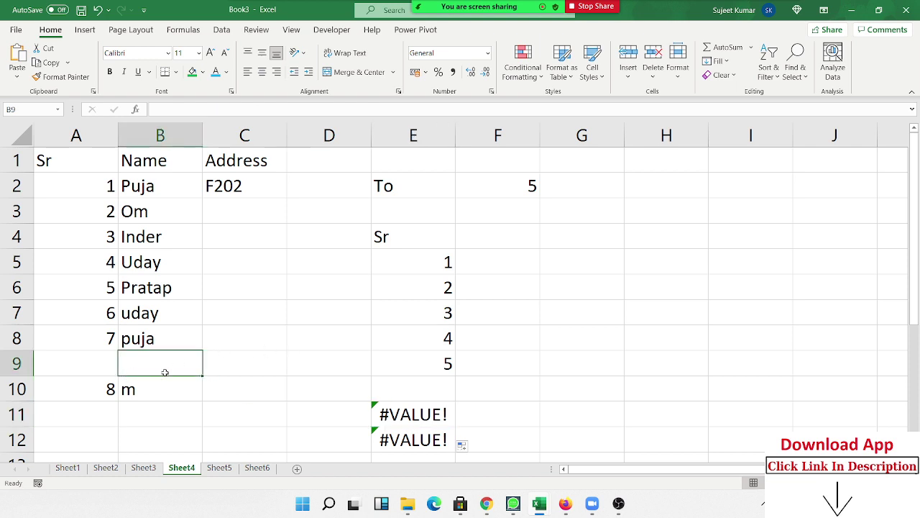
pyautogui.click(429, 421)
pyautogui.scroll(-1, 428, 420)
pyautogui.scroll(-3, 429, 421)
pyautogui.click(433, 292)
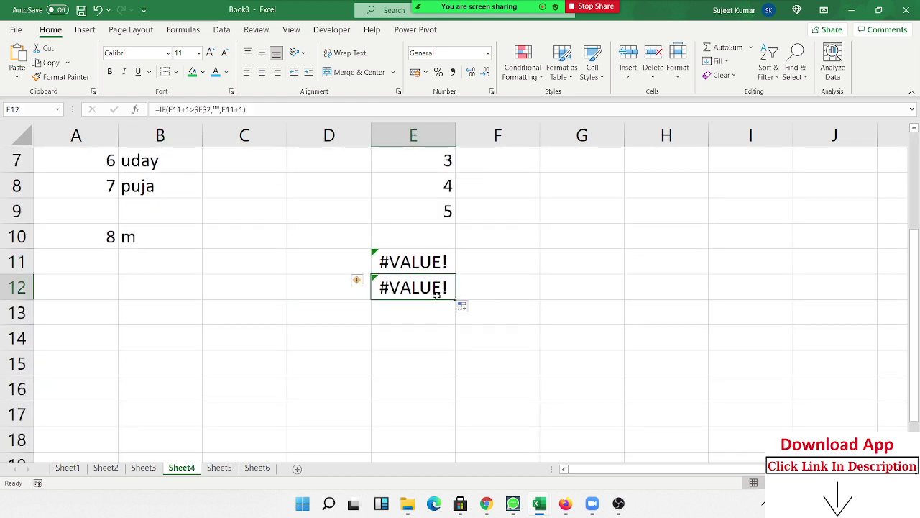
pyautogui.moveTo(454, 301); pyautogui.dragTo(422, 387)
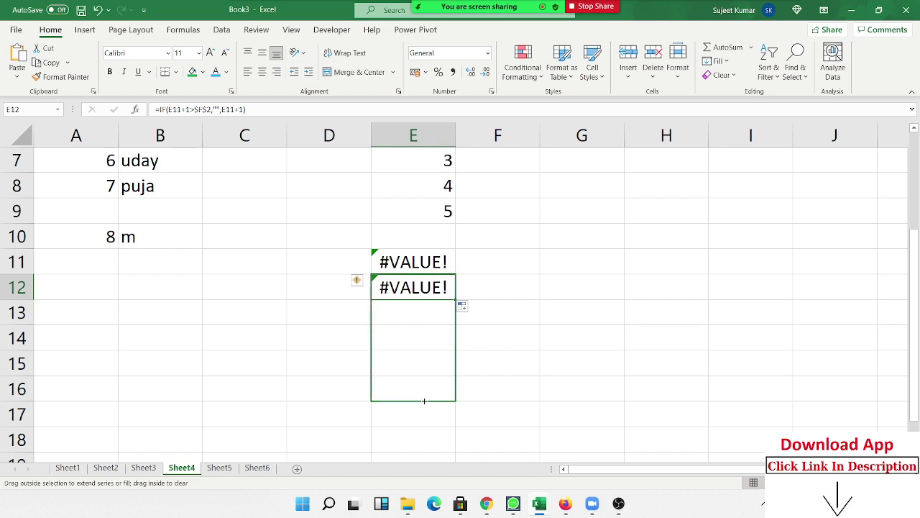
pyautogui.scroll(2, 422, 386)
# Step: Rewrite E6 as =IFERROR(IF(E5+1>$F$2,"",E5+1),"")
pyautogui.click(431, 287)
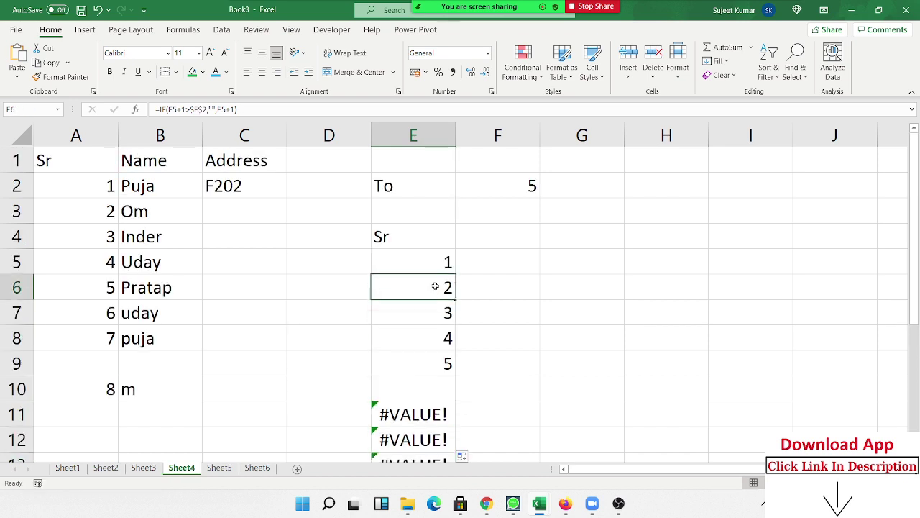
pyautogui.doubleClick(429, 284)
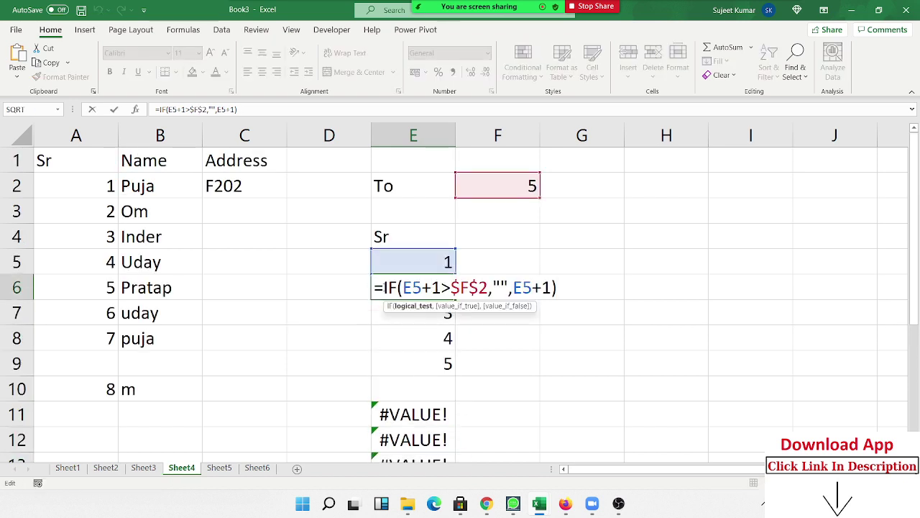
pyautogui.click(382, 288)
pyautogui.write('if')
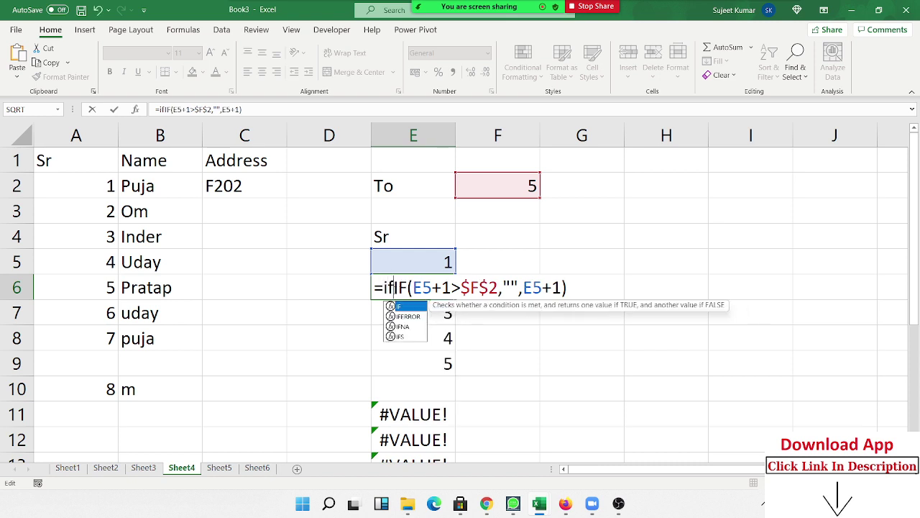
pyautogui.press('Down')
pyautogui.press('Tab')
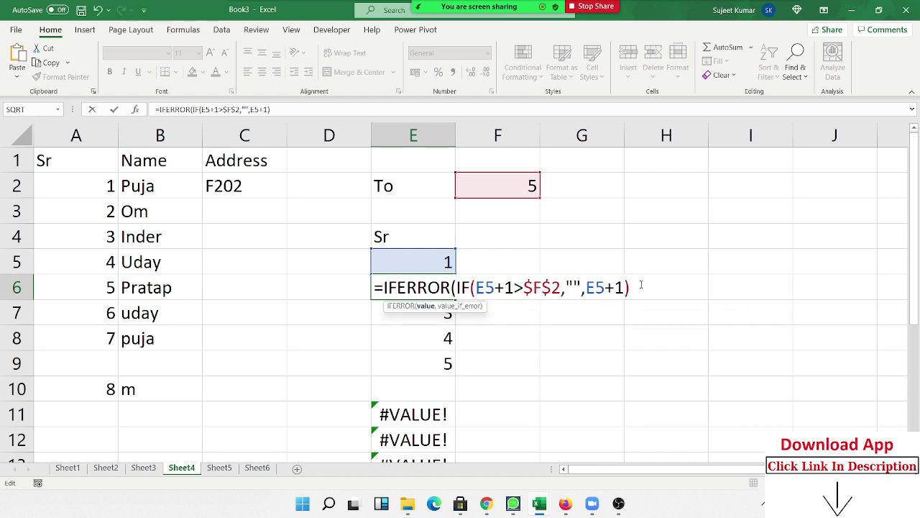
pyautogui.write(',"')
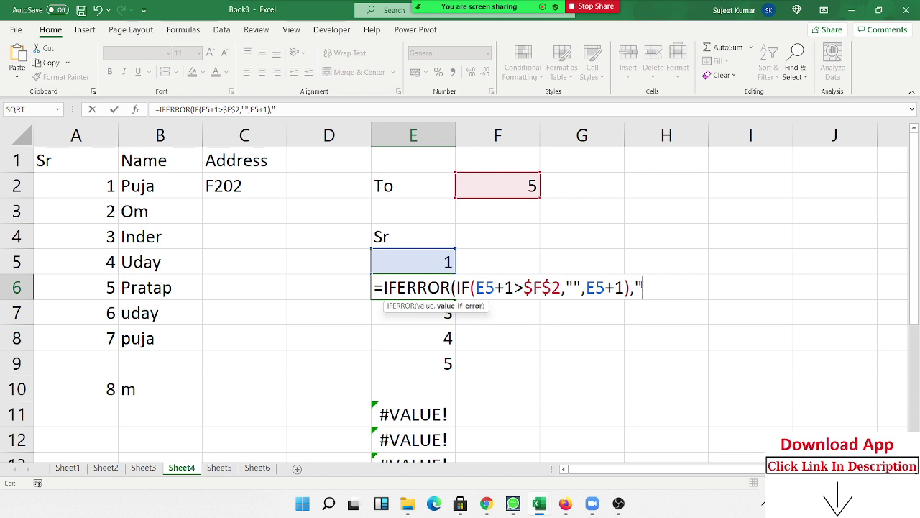
pyautogui.write('")')
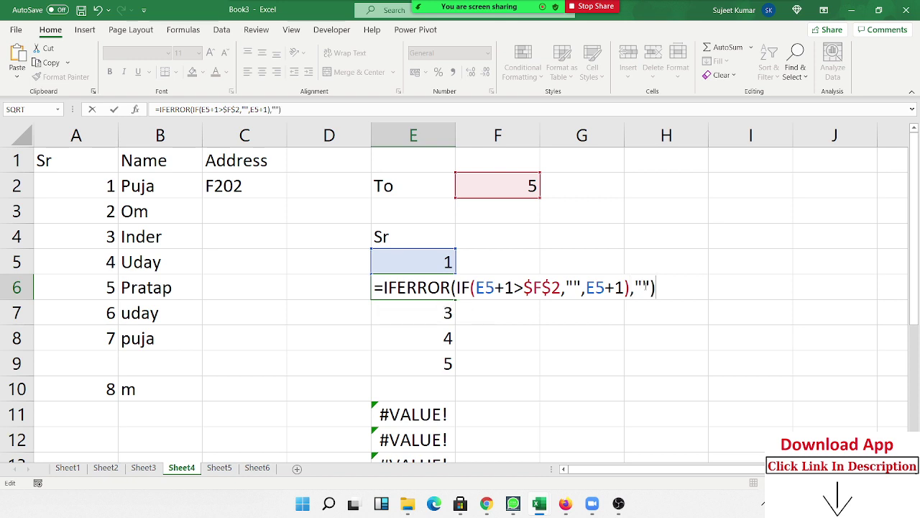
pyautogui.press('Left')
pyautogui.hotkey('shift', 'Left')
pyautogui.hotkey('shift', 'Left')
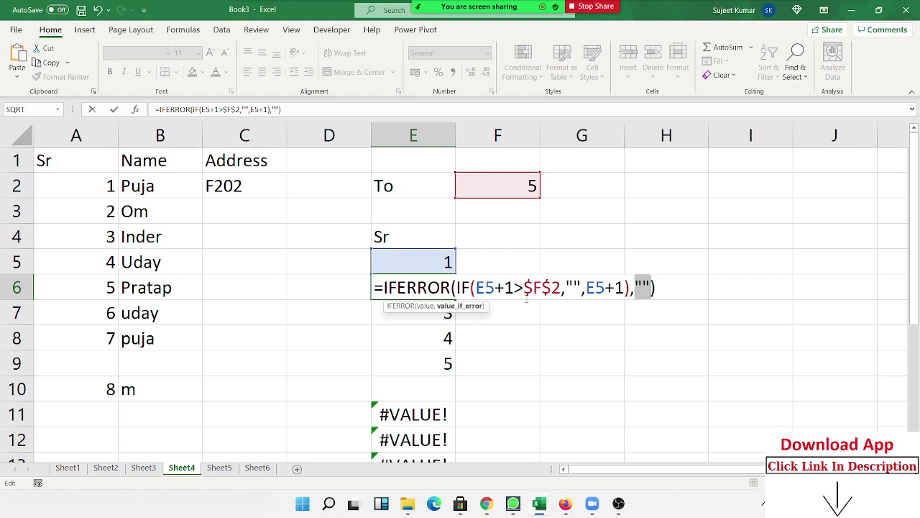
pyautogui.press('Return')
# Step: Copy E6's IFERROR formula down to E16 so rows past the limit of 5 stay blank
pyautogui.click(443, 286)
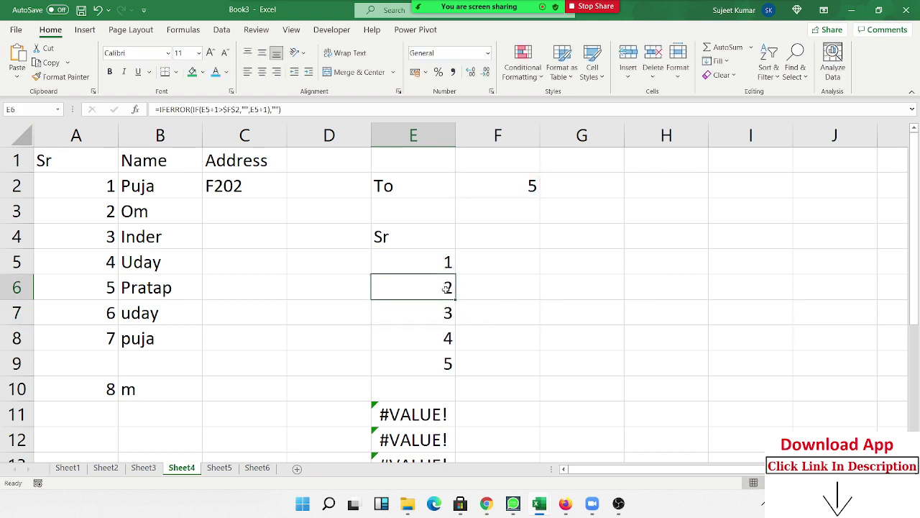
pyautogui.click(458, 298)
pyautogui.click(451, 288)
pyautogui.doubleClick(455, 299)
pyautogui.scroll(-2, 455, 299)
pyautogui.scroll(-1, 455, 299)
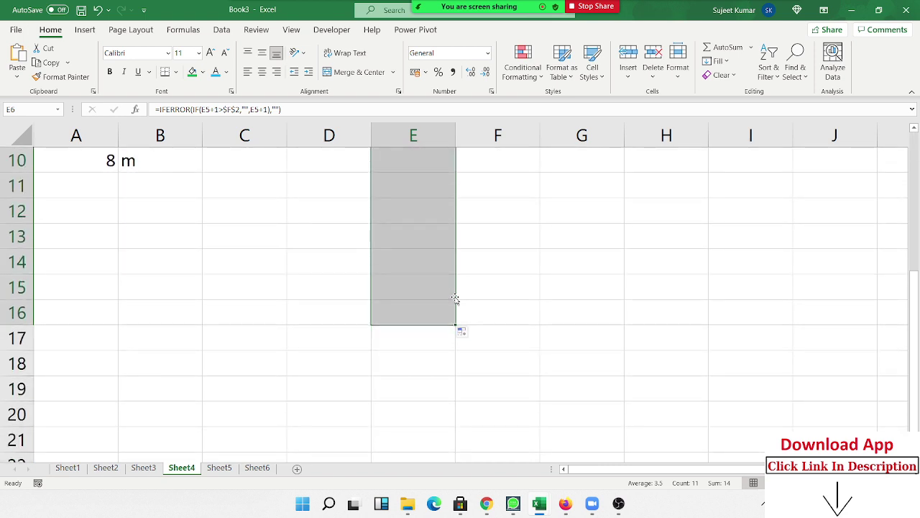
pyautogui.scroll(3, 455, 299)
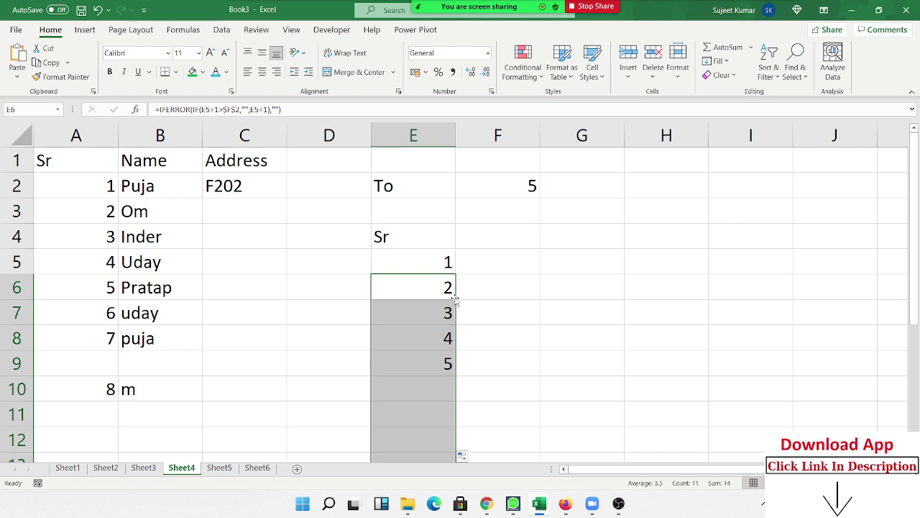
pyautogui.scroll(-2, 460, 306)
pyautogui.scroll(2, 460, 305)
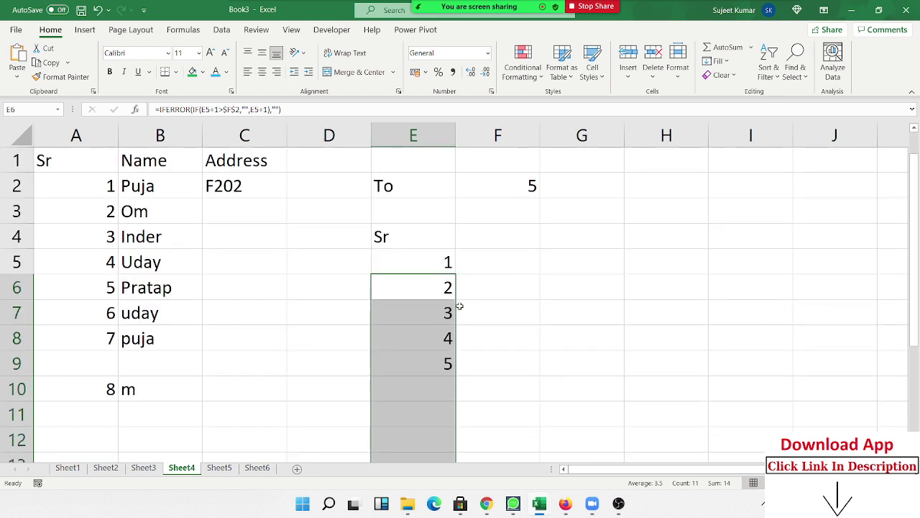
pyautogui.click(516, 184)
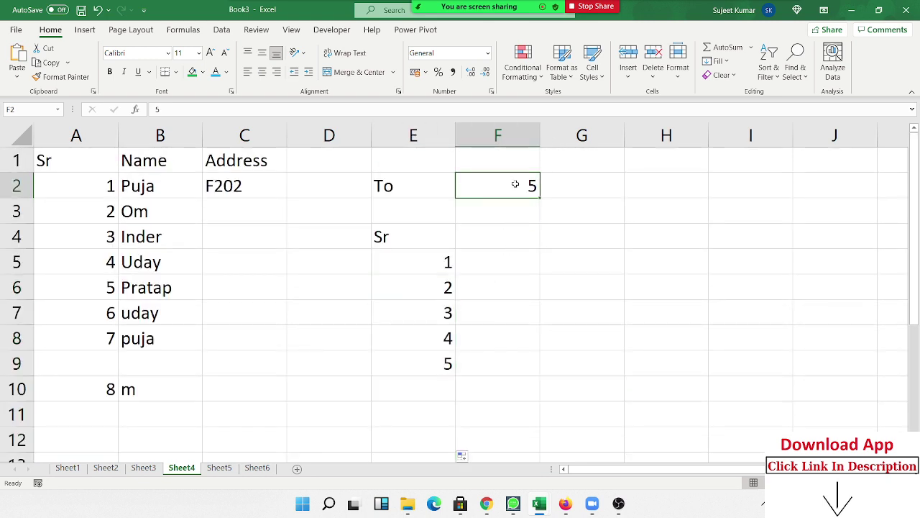
# Step: Enter 7 as the limit in F2, then change it to 10 and check the extended serials in column E
pyautogui.write('7')
pyautogui.press('Return')
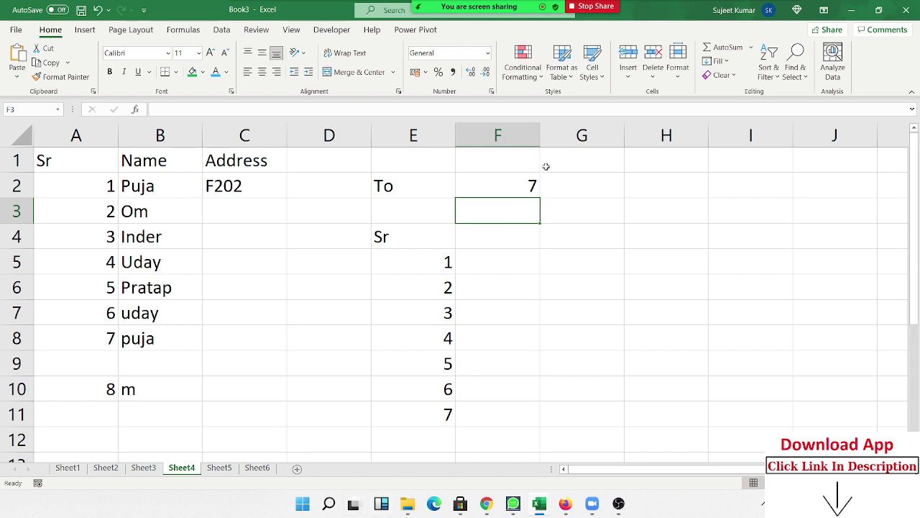
pyautogui.click(529, 185)
pyautogui.write('1')
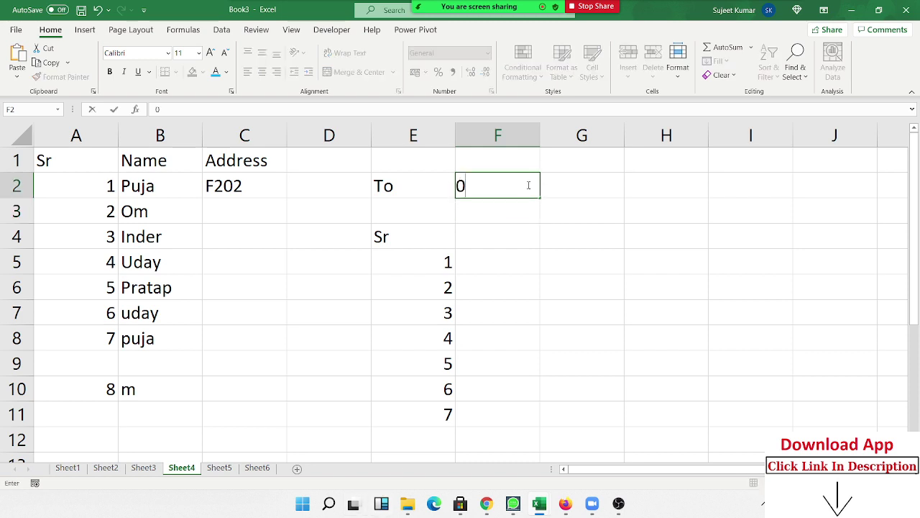
pyautogui.press('BackSpace')
pyautogui.write('10')
pyautogui.press('Return')
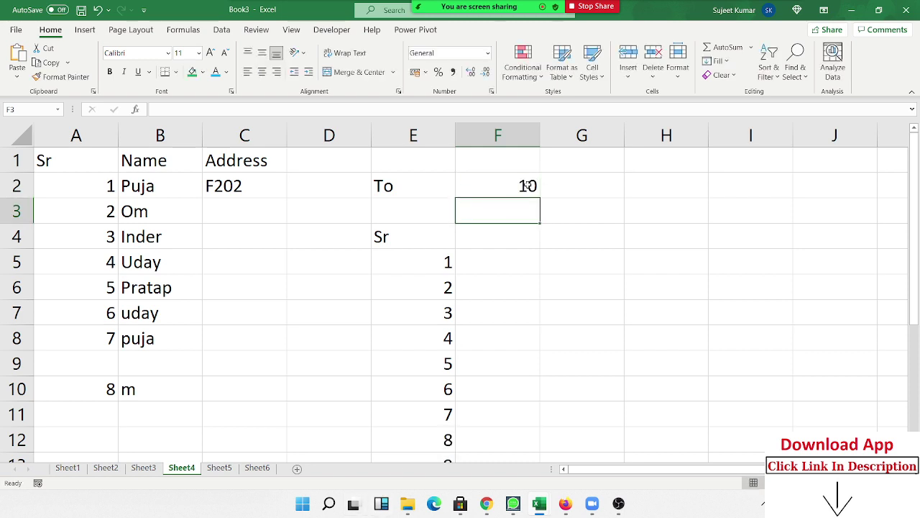
pyautogui.scroll(-1, 504, 210)
pyautogui.scroll(1, 504, 210)
# Step: Save the workbook with Ctrl+S under the file name 'if' in the local Documents folder
pyautogui.hotkey('ctrl', 's')
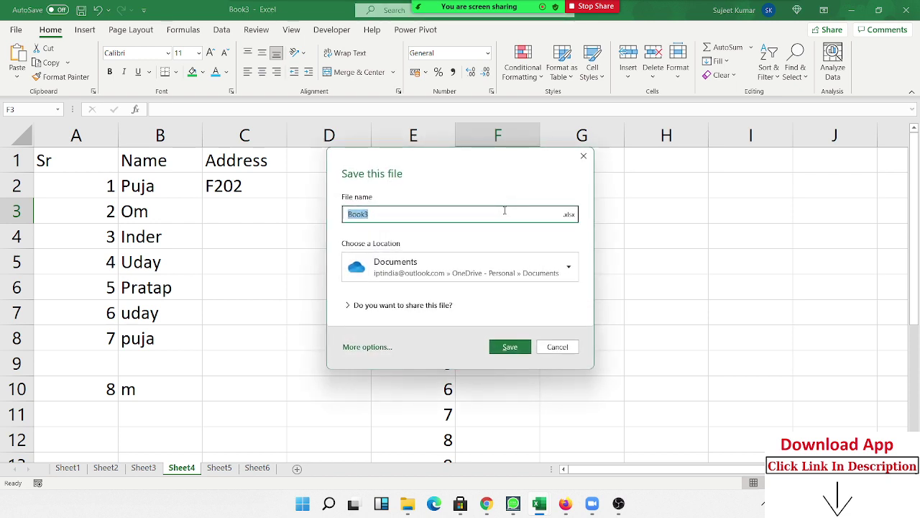
pyautogui.write('if')
pyautogui.click(424, 268)
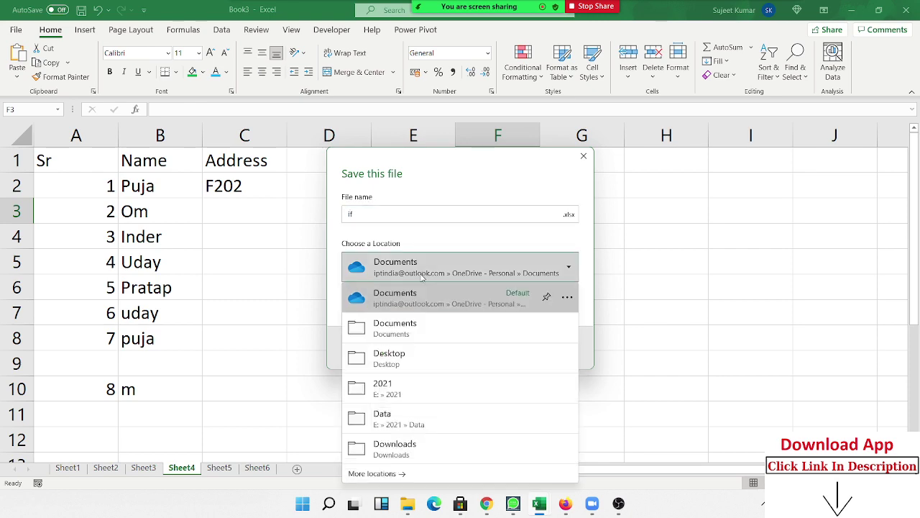
pyautogui.click(400, 327)
pyautogui.click(510, 346)
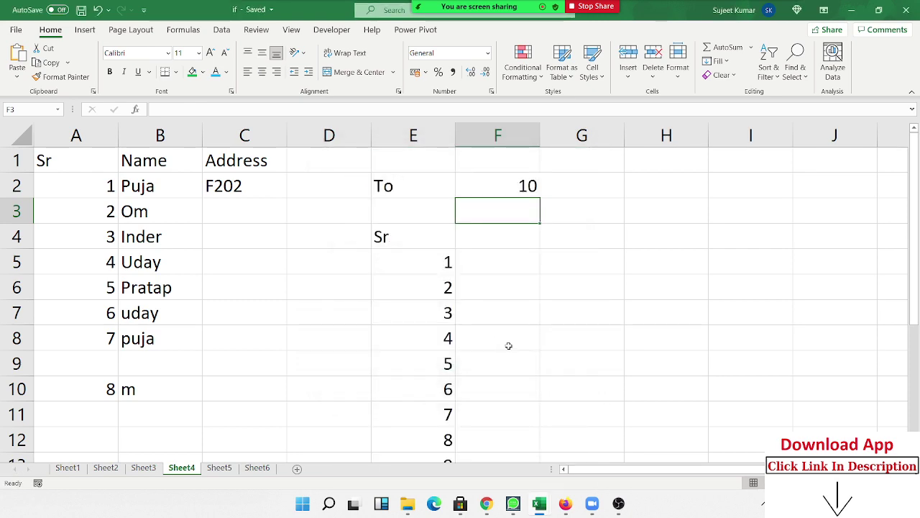